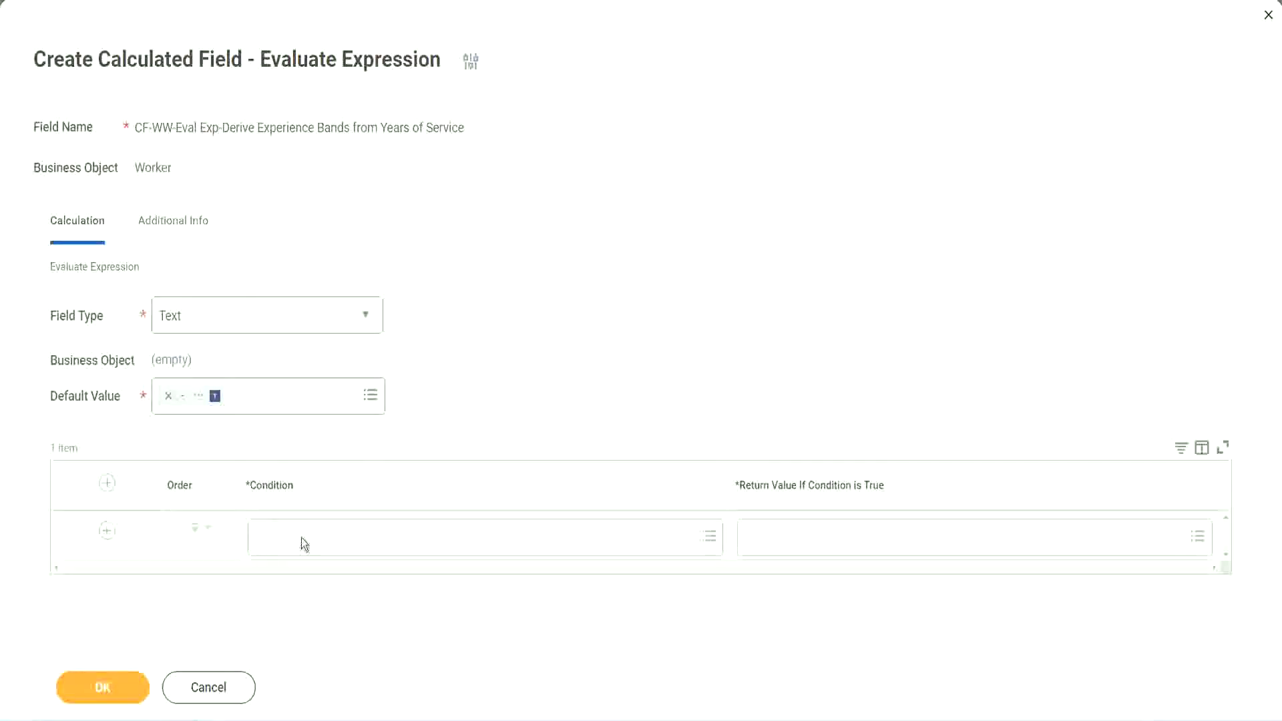
Step: Copy the Field 1 name from the Notepad++ notes and set the first row's condition to CF-WW-TF-Length of Service between 0 and 7 years
left_click(301, 538)
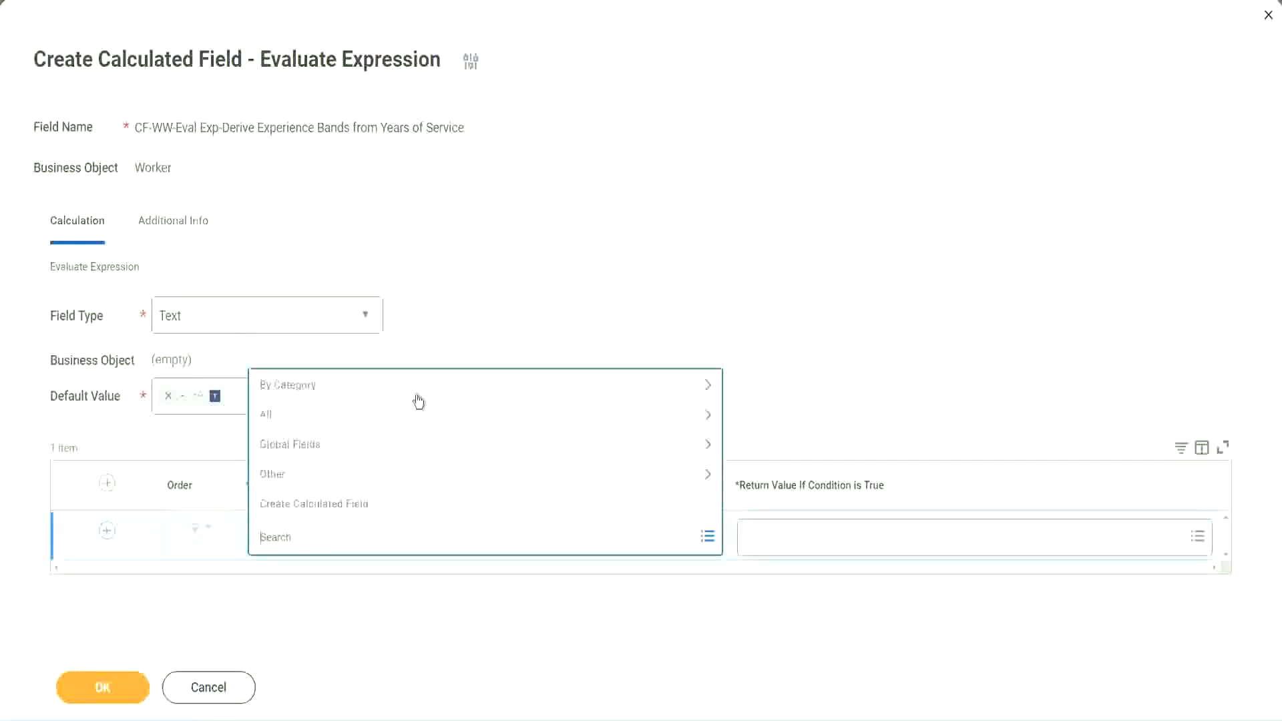
left_click(490, 302)
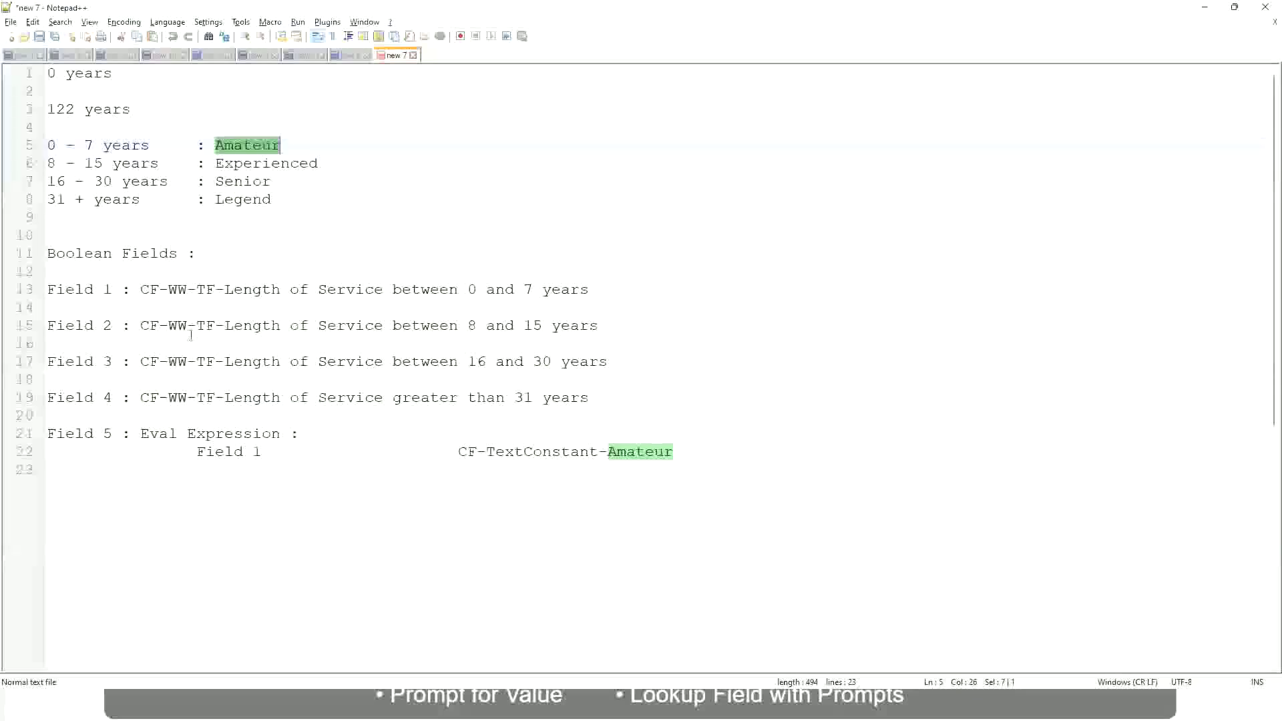
double_click(148, 289)
left_click_drag(222, 292, 590, 295)
key("ctrl+c")
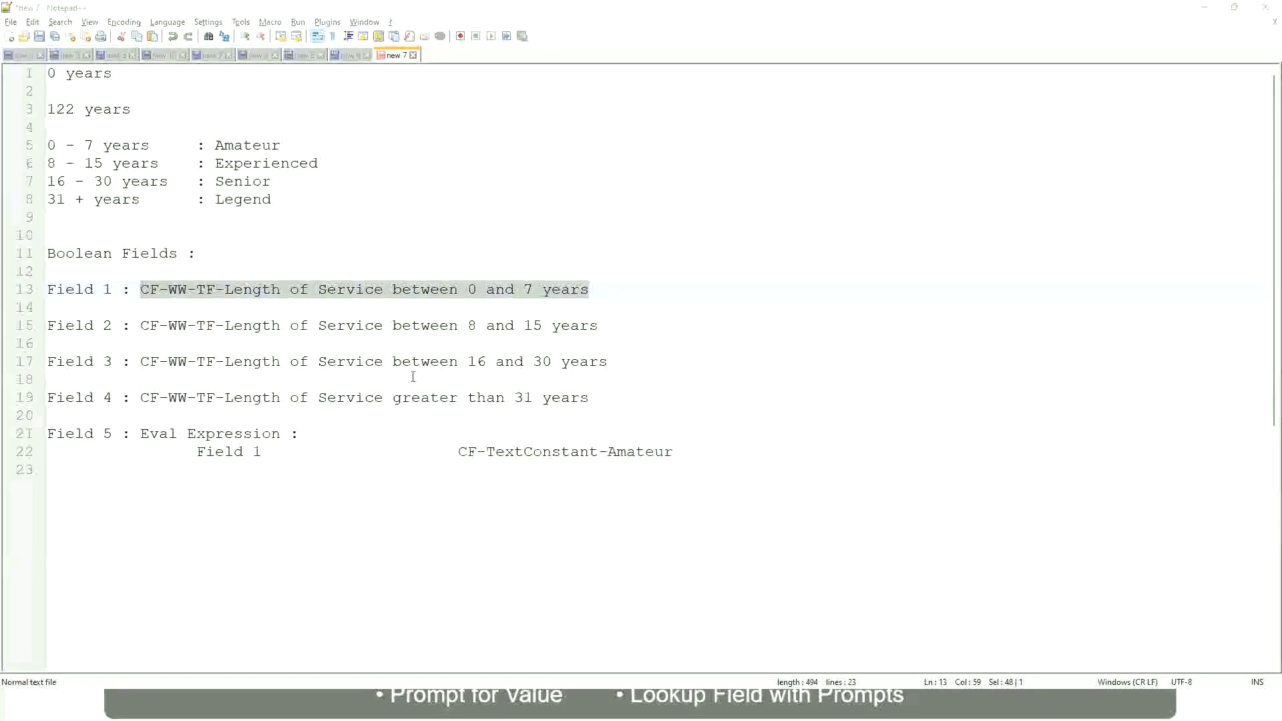
key("alt+Tab")
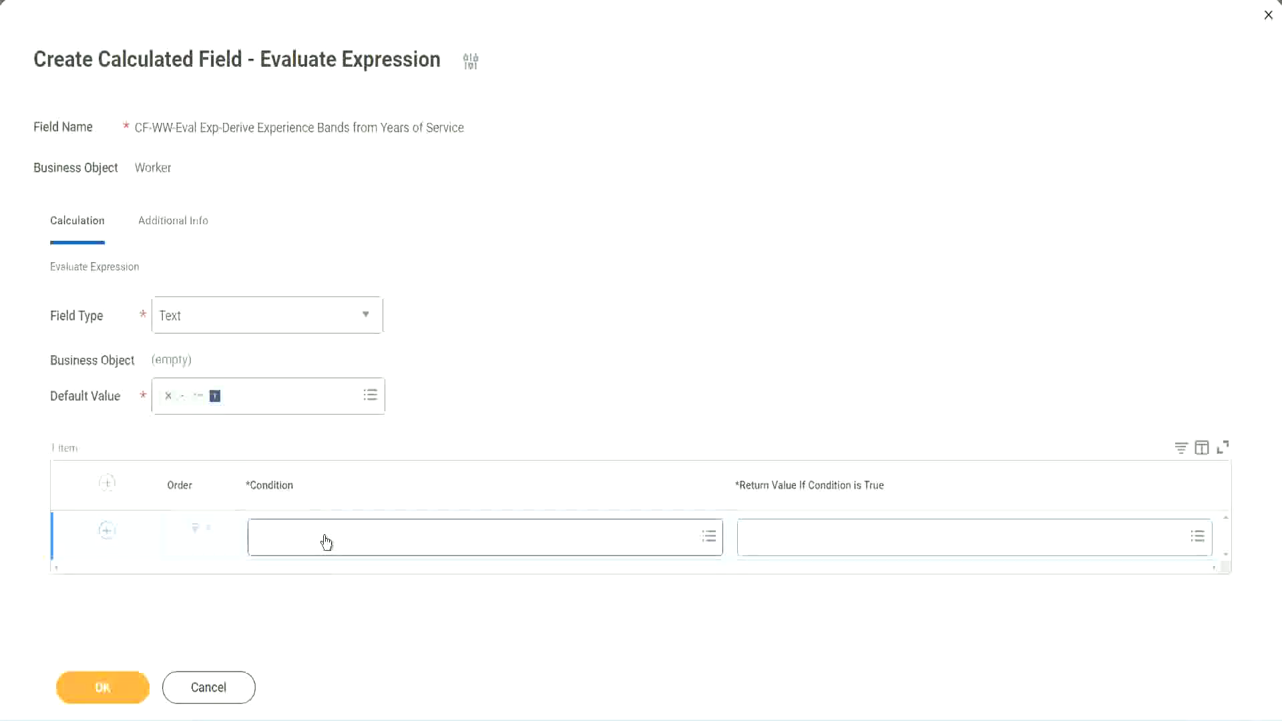
left_click(326, 542)
key("ctrl+v")
key("Return")
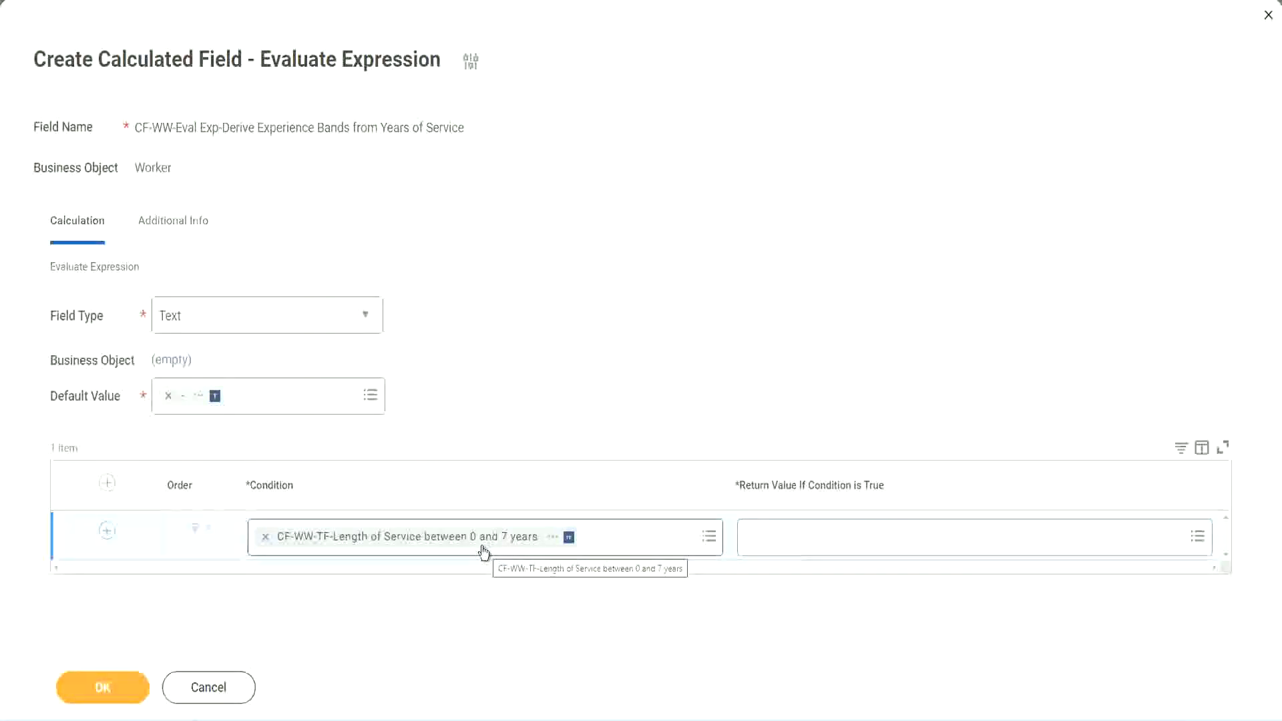
left_click(834, 546)
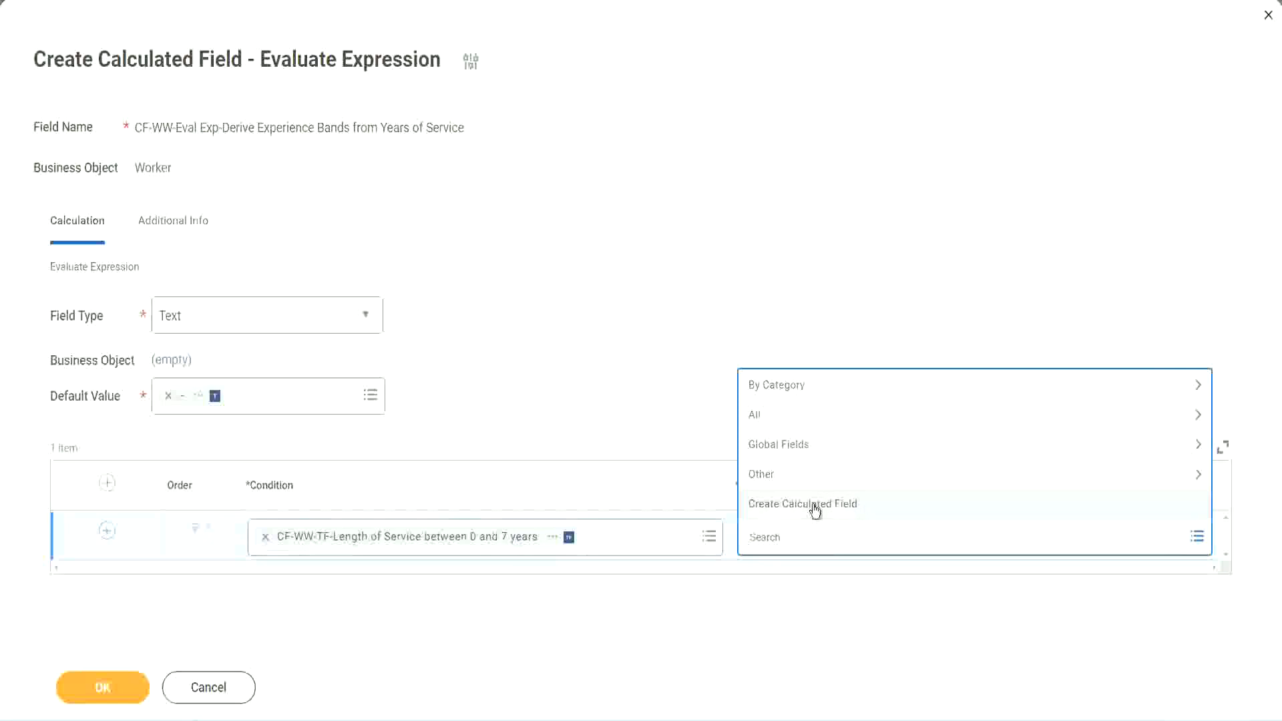
left_click(741, 327)
left_click(773, 542)
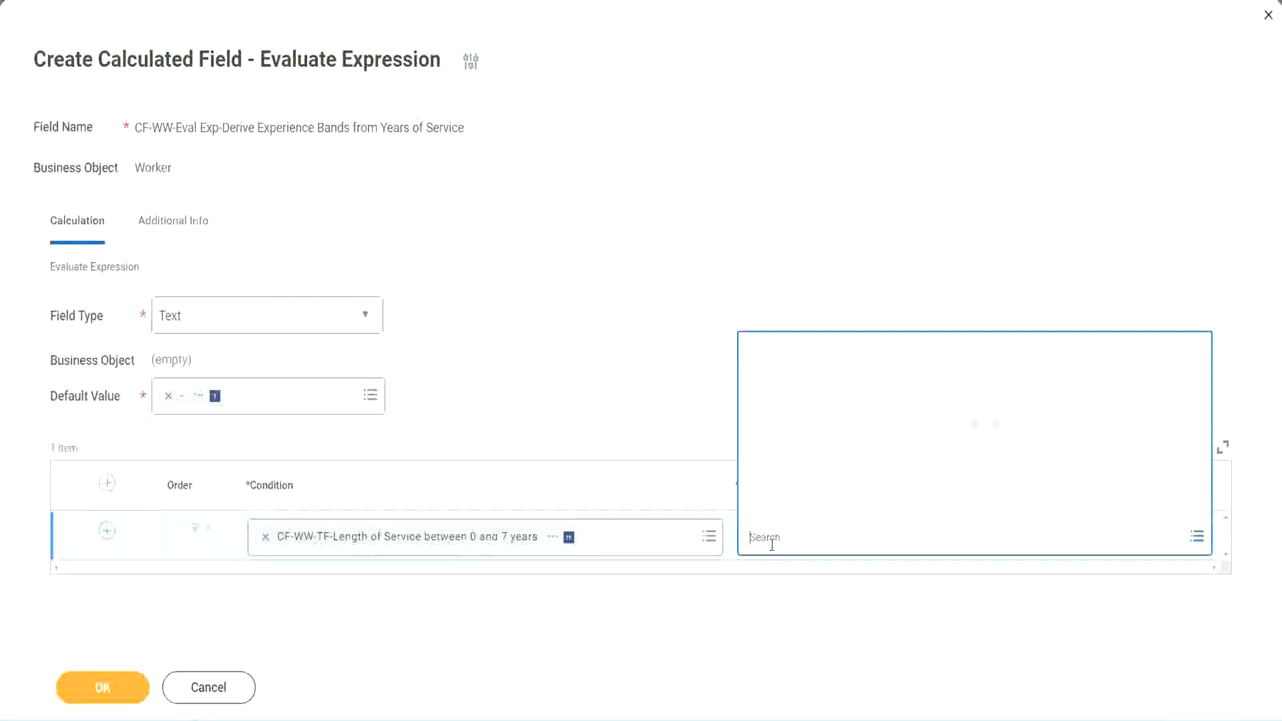
type("Amaterue")
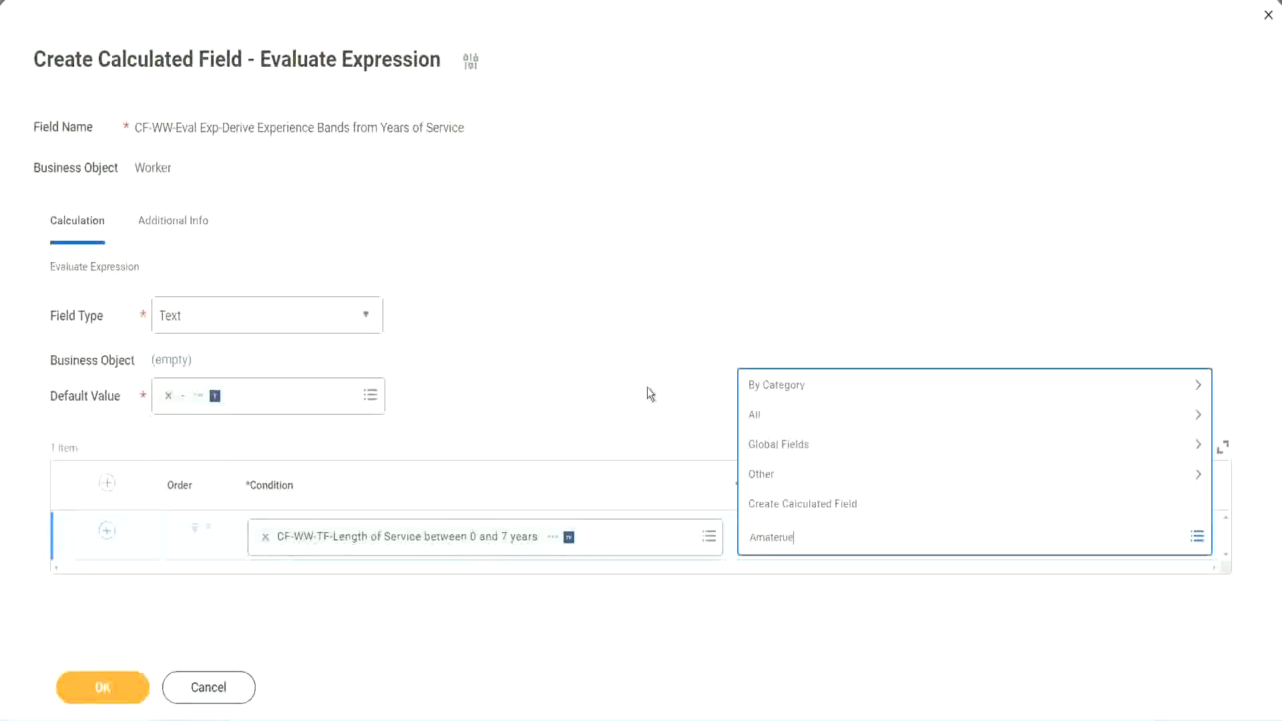
left_click(647, 387)
left_click(807, 542)
left_click(645, 387)
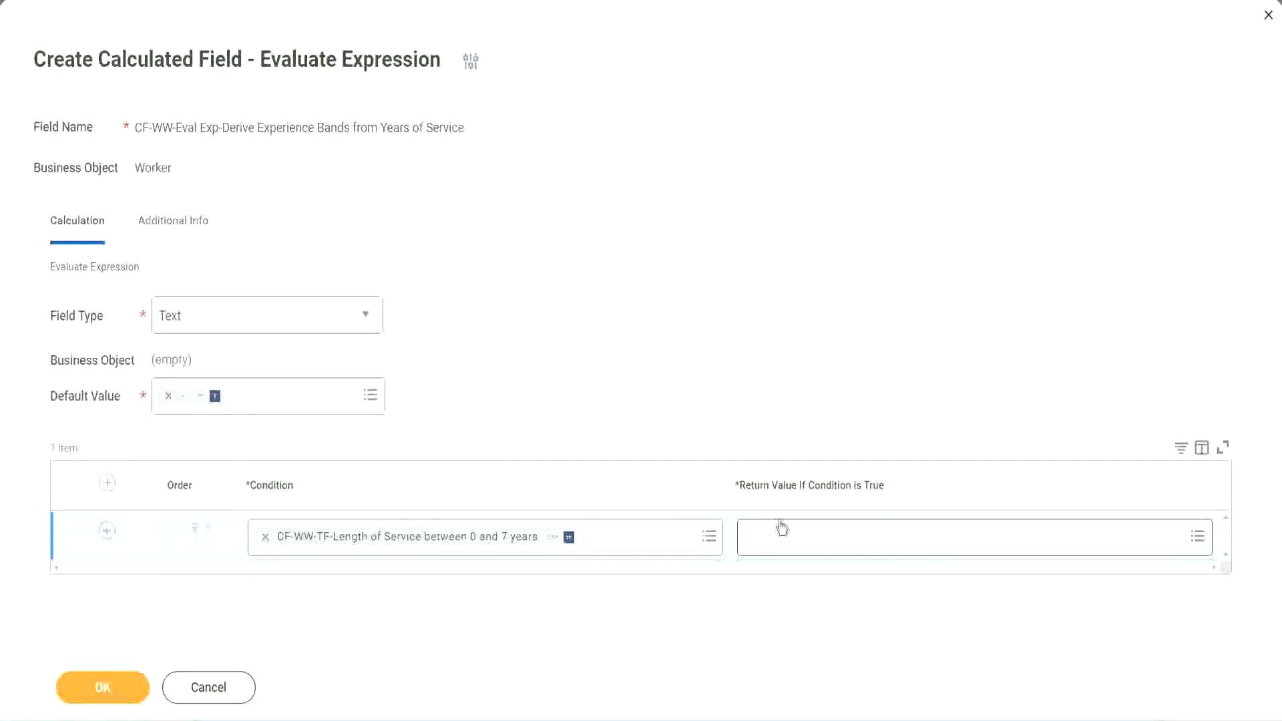
Step: Start a new calculated field for the first row's return value and name it CF-WW-TC-Amateur
left_click(830, 535)
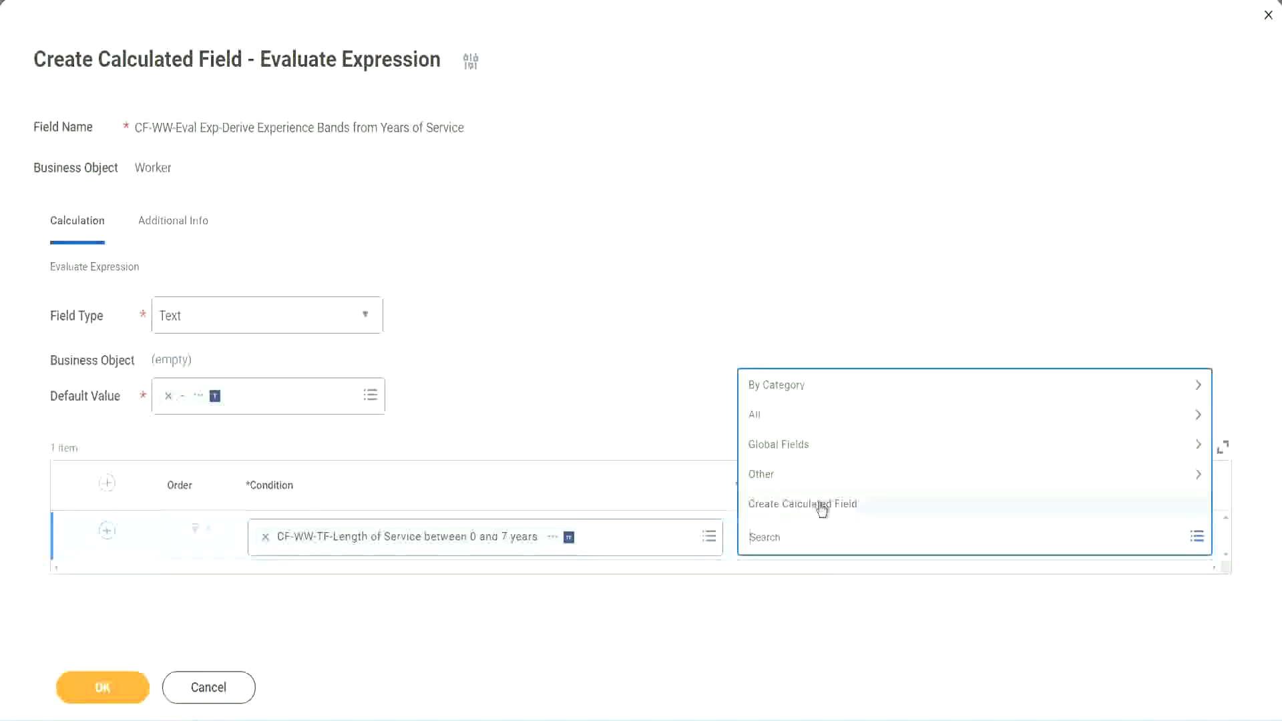
left_click(820, 505)
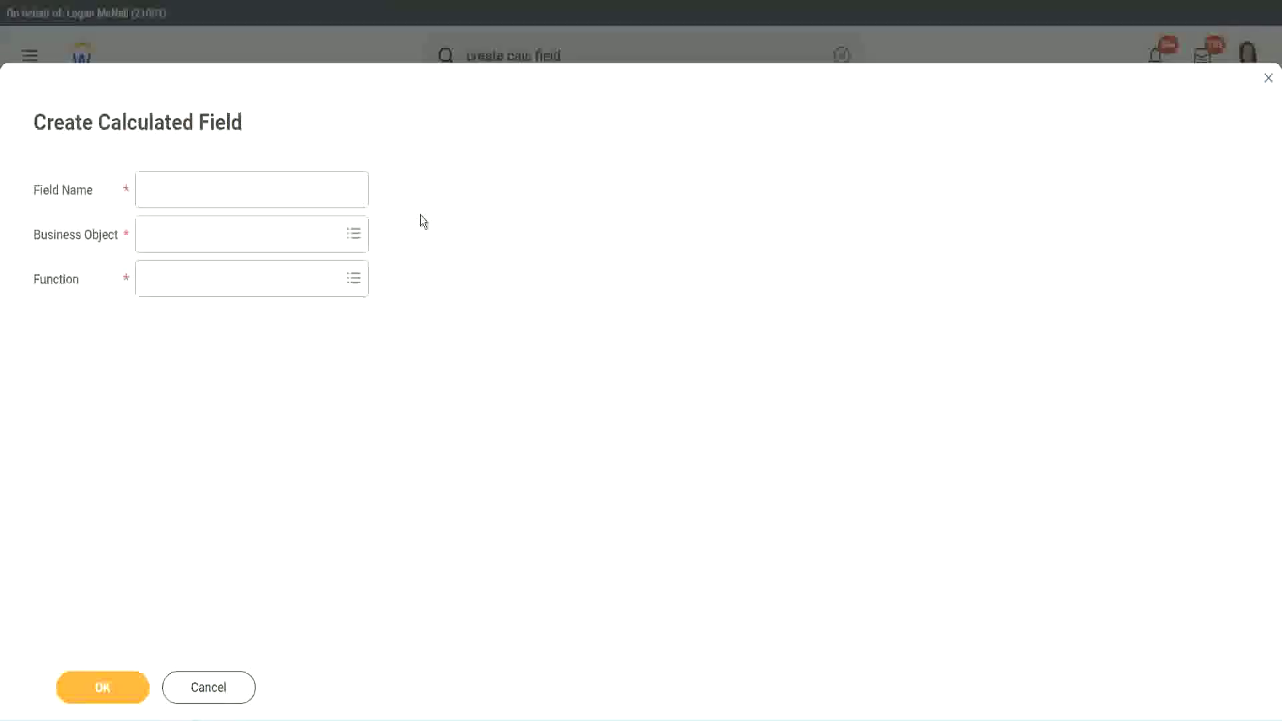
left_click(158, 191)
type("CF")
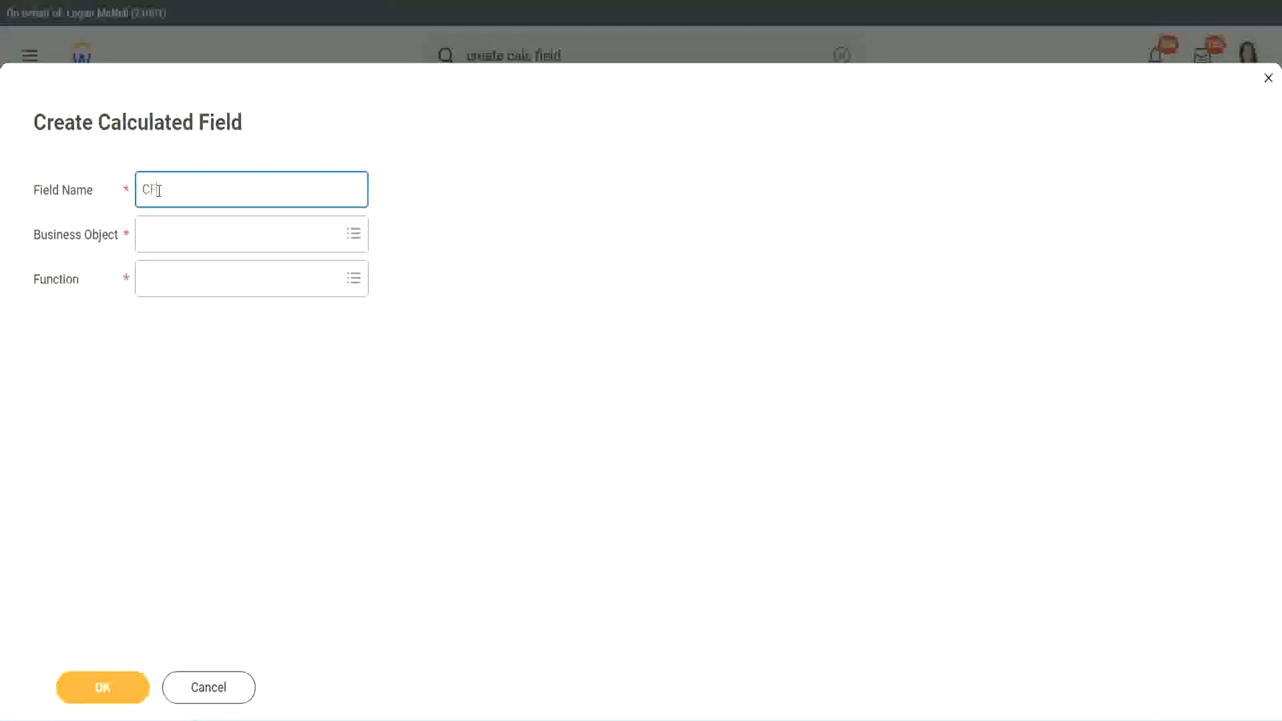
type("_TC")
type("-Am")
type("ateur")
left_click(160, 190)
type("WW")
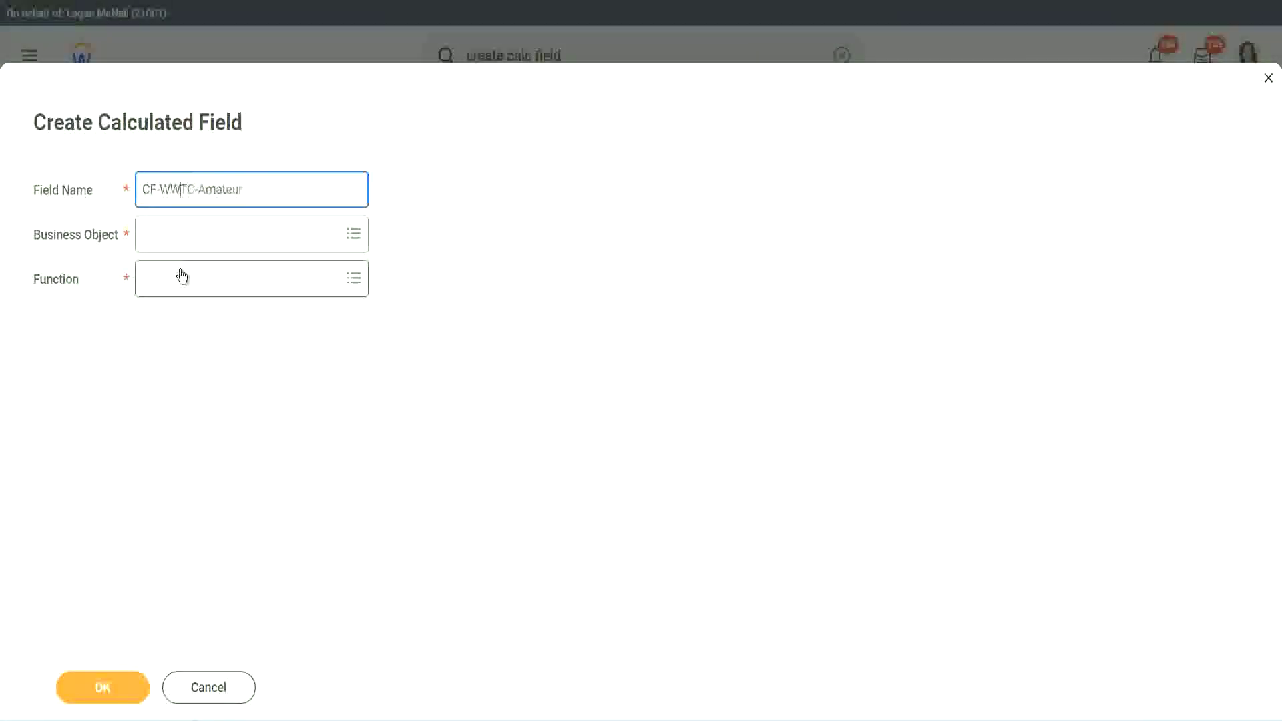
type("-")
left_click(180, 236)
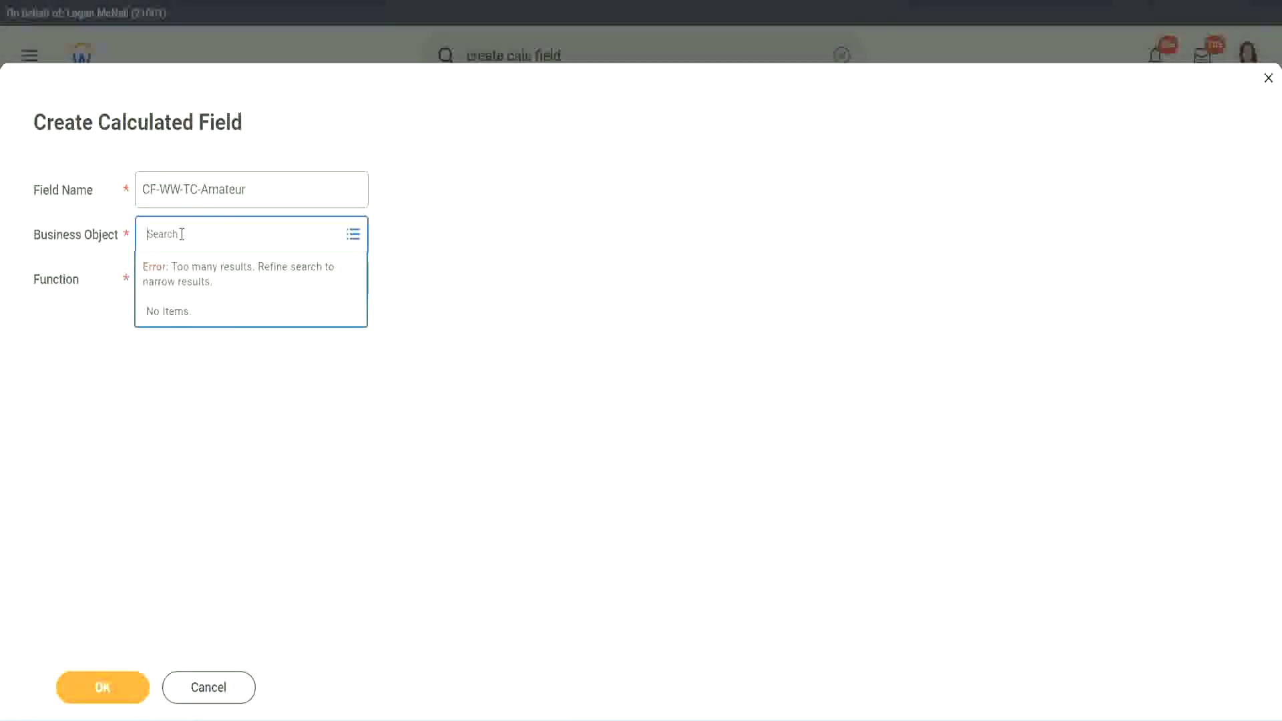
type("worker")
key("BackSpace")
key("BackSpace")
key("BackSpace")
key("BackSpace")
key("BackSpace")
key("BackSpace")
Step: Set the new calculated field's business object to Global
type("global")
key("Return")
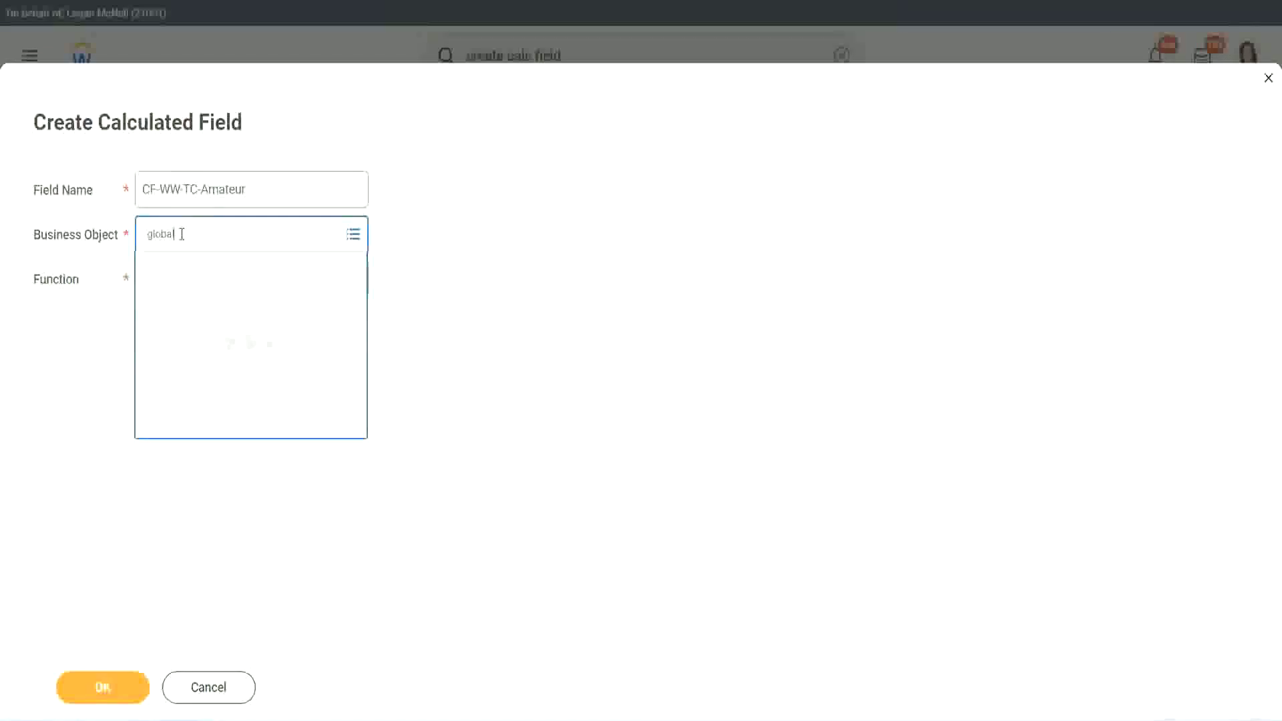
left_click(202, 310)
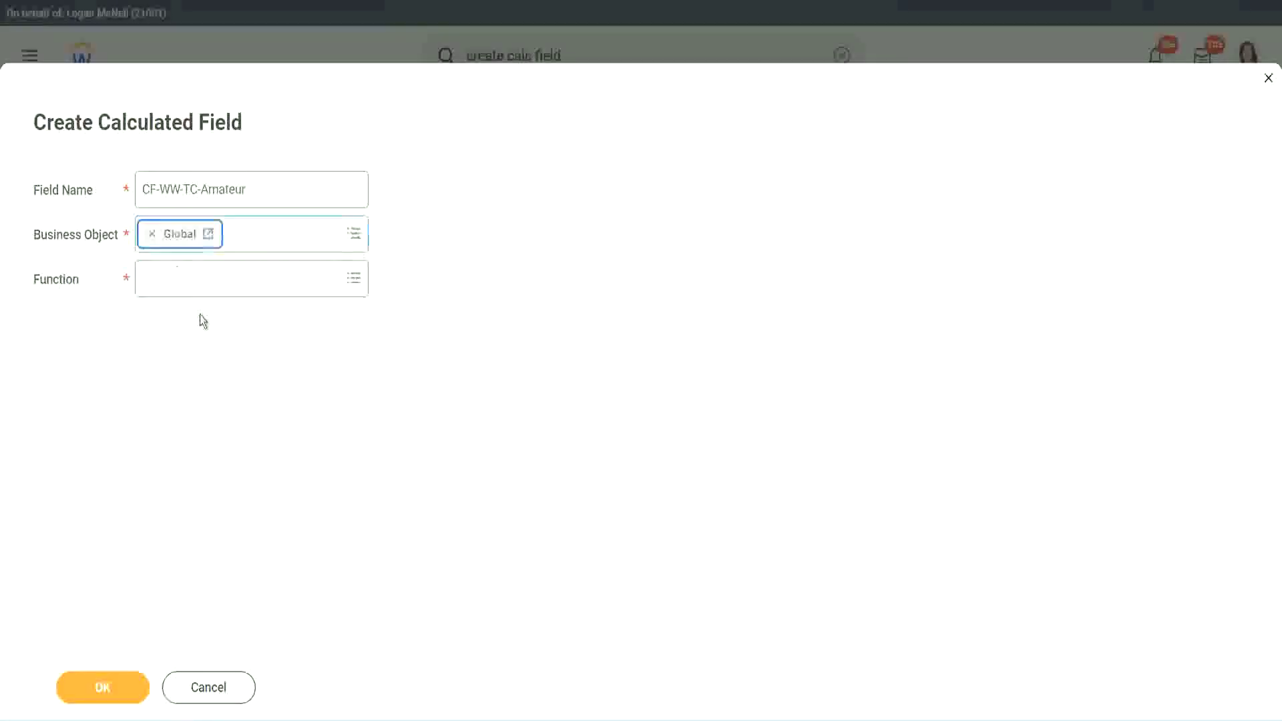
Step: Copy the word Amateur from the field name, then assign the Text Constant function and proceed to its definition
triple_click(294, 192)
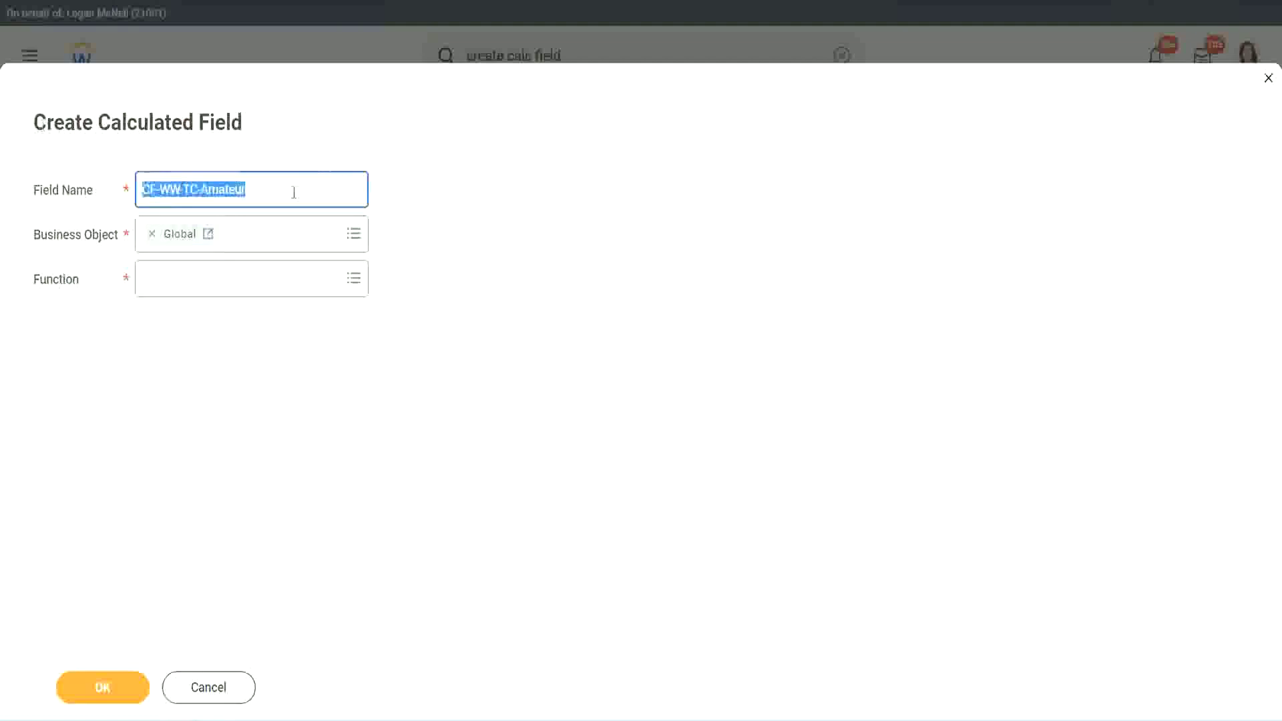
left_click(278, 193)
double_click(253, 188)
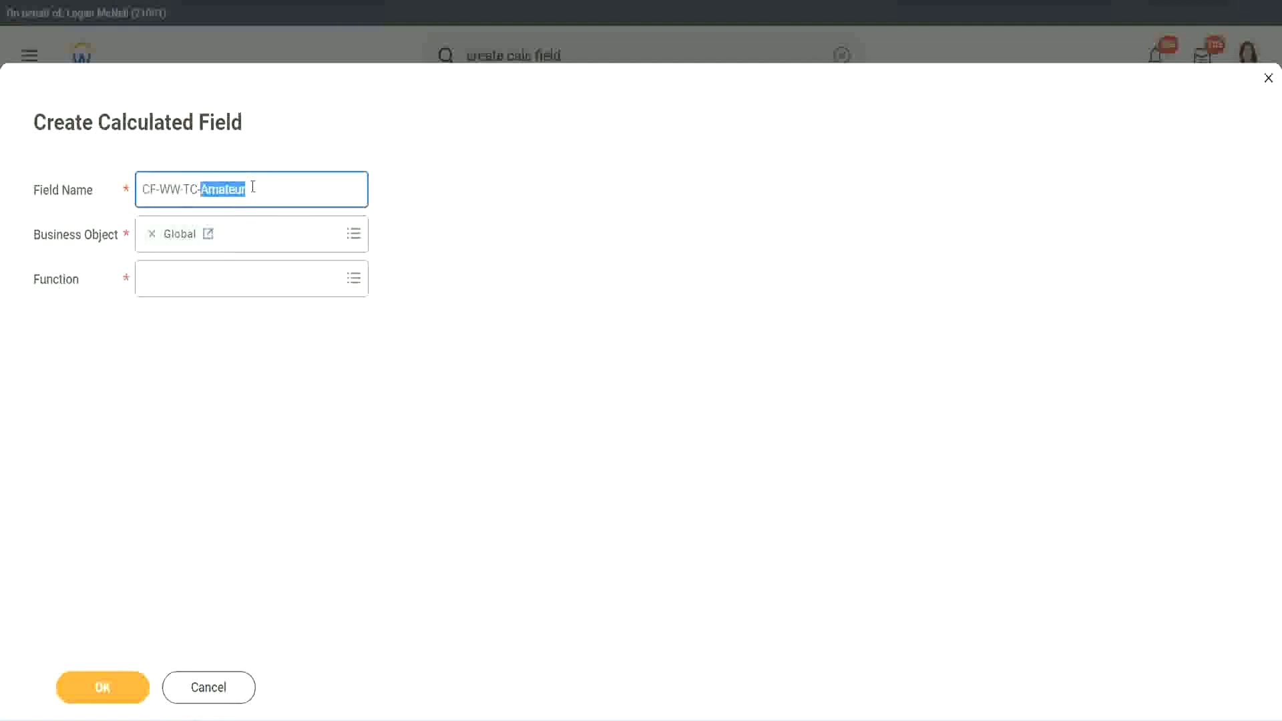
left_click(265, 187)
double_click(240, 193)
key("ctrl+c")
left_click(177, 279)
type("text const")
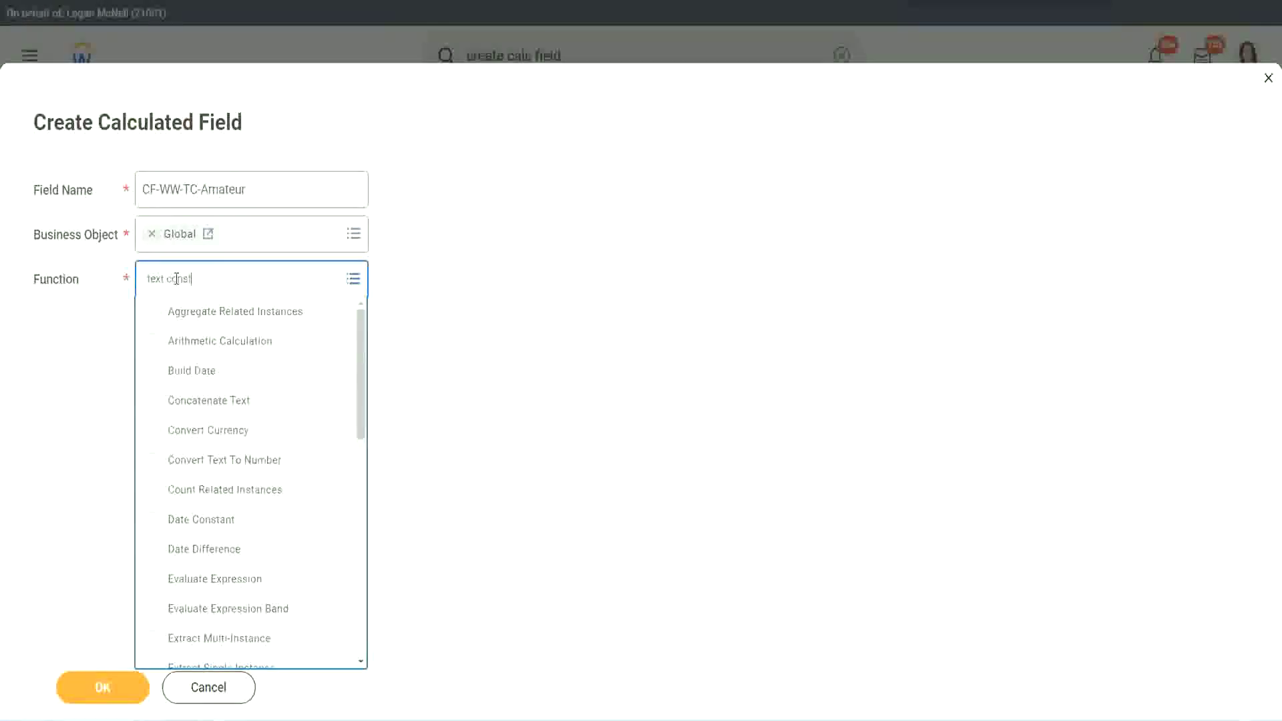
key("Return")
left_click(106, 694)
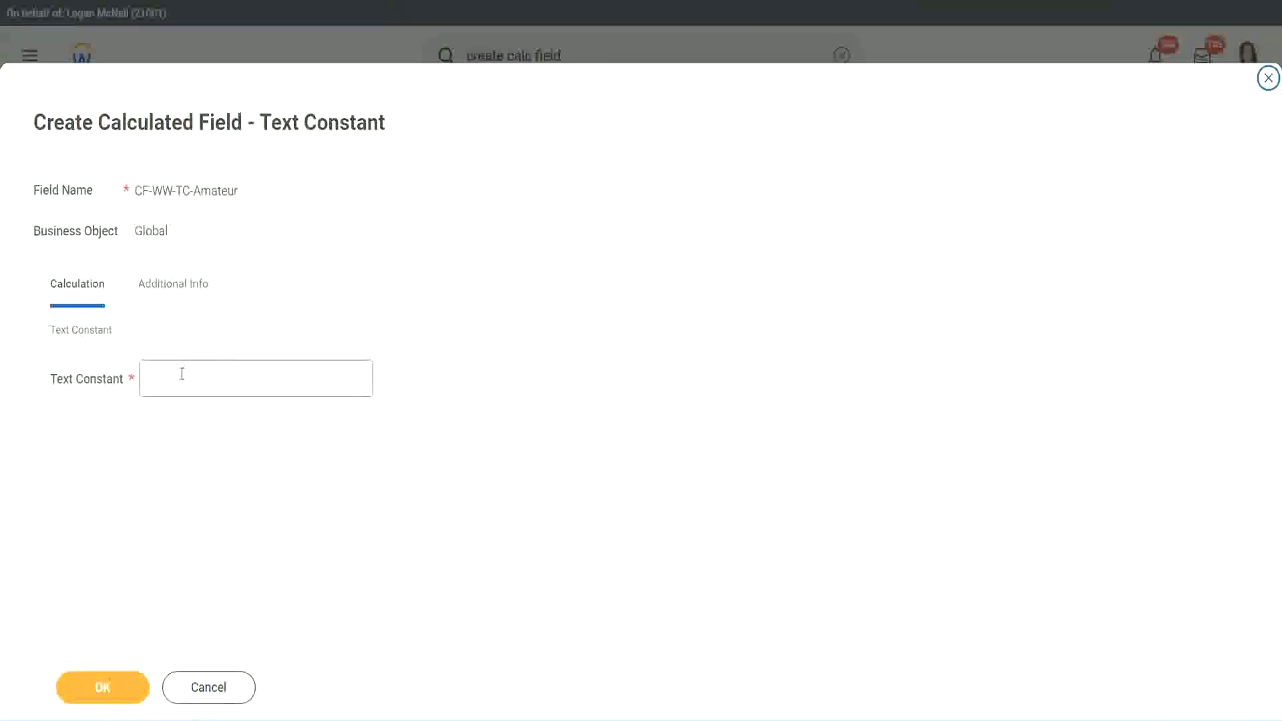
Step: Set the text constant to Amateur and save the field as the first row's return value
left_click(207, 375)
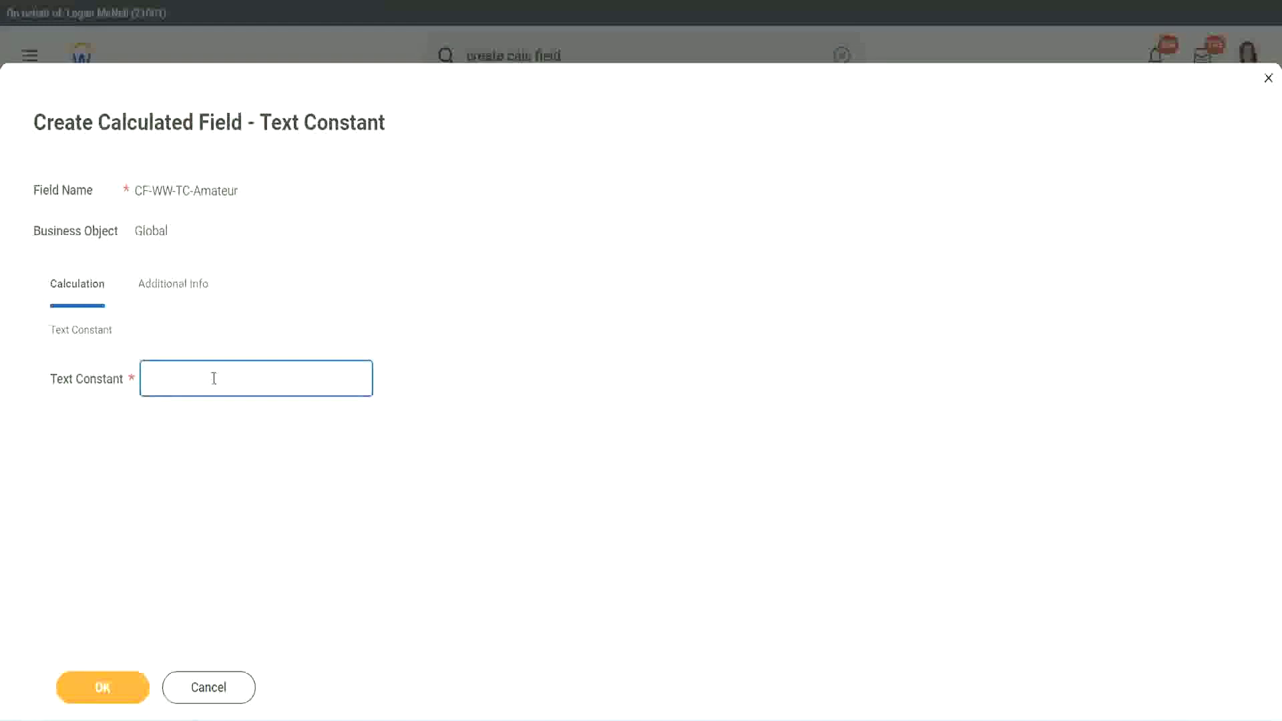
key("ctrl+v")
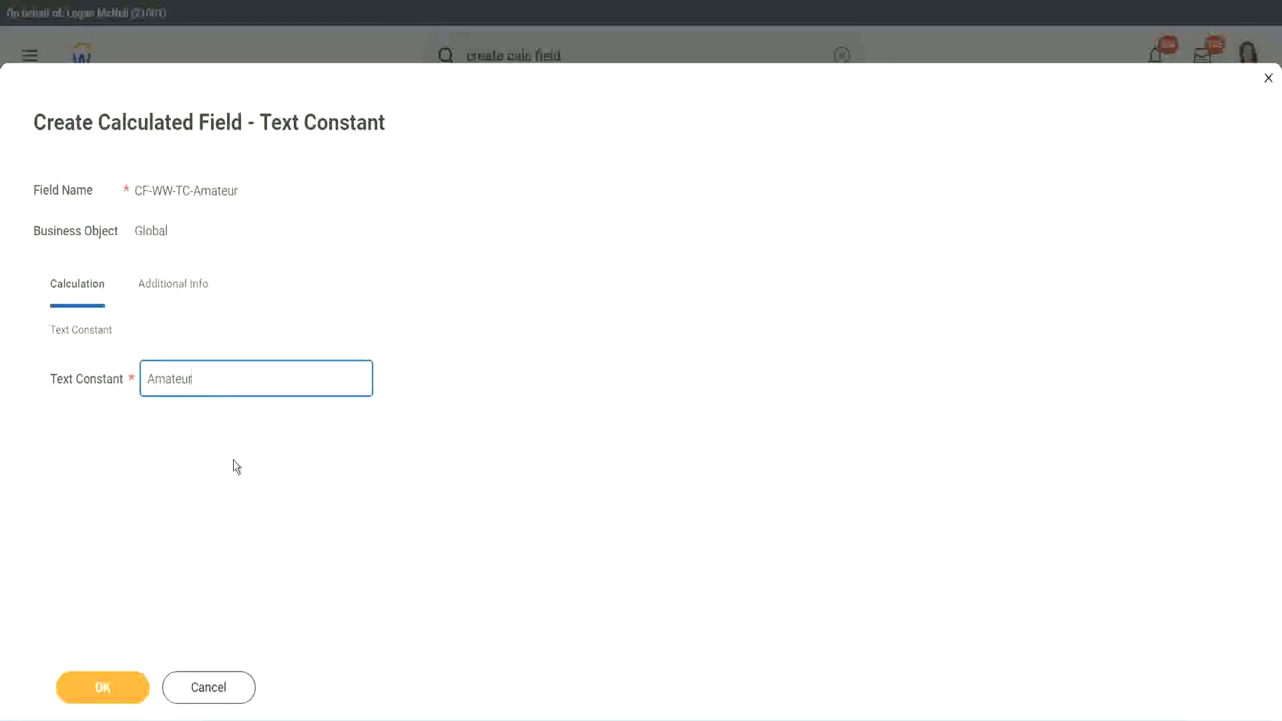
left_click(99, 689)
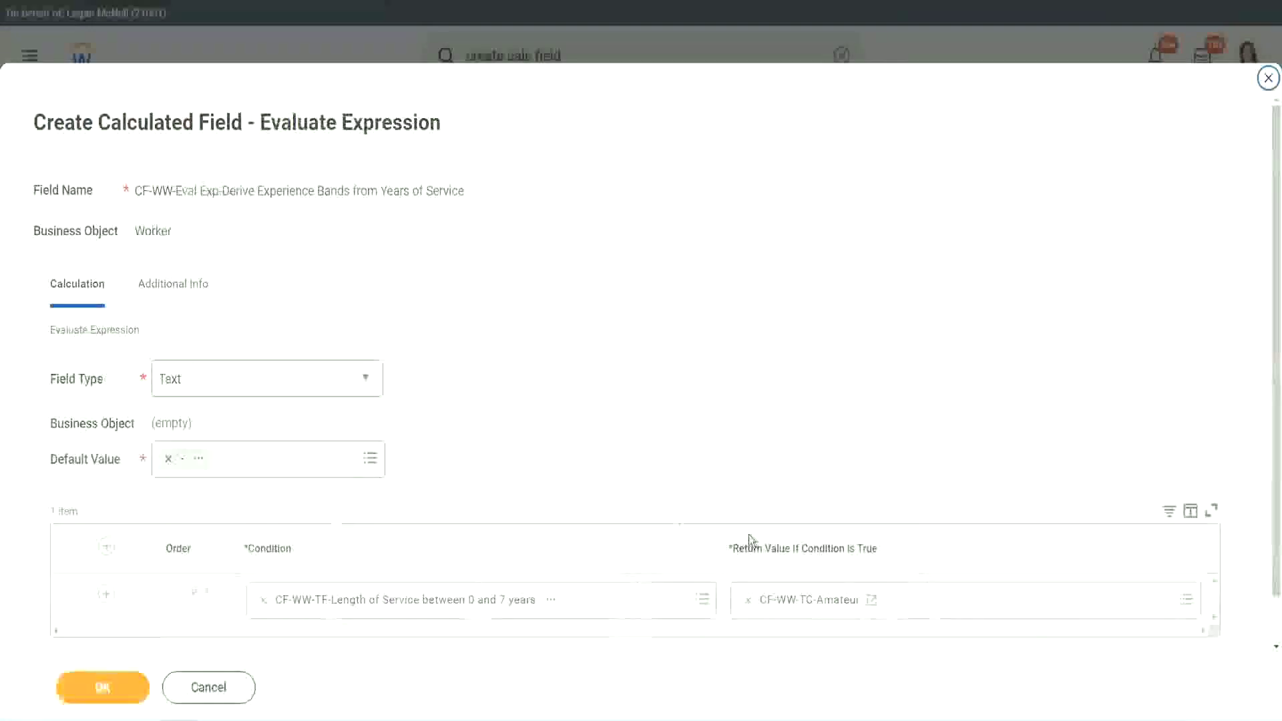
right_click(796, 605)
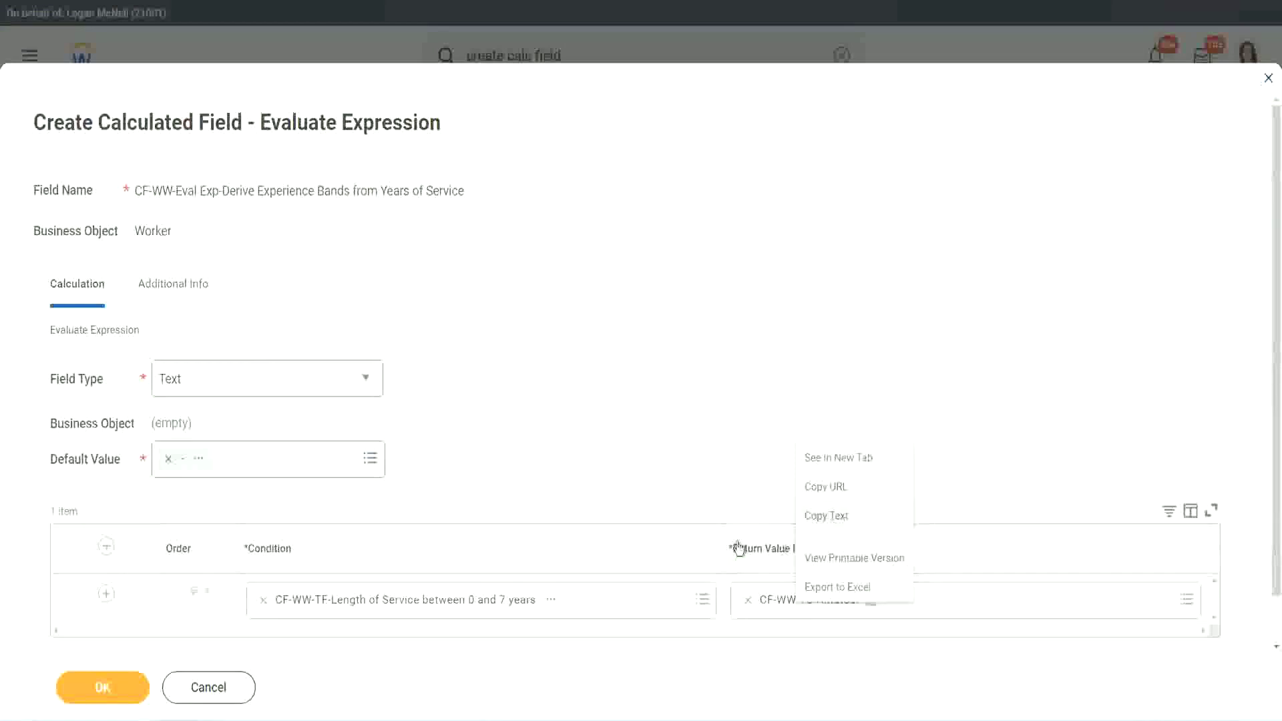
left_click(795, 605)
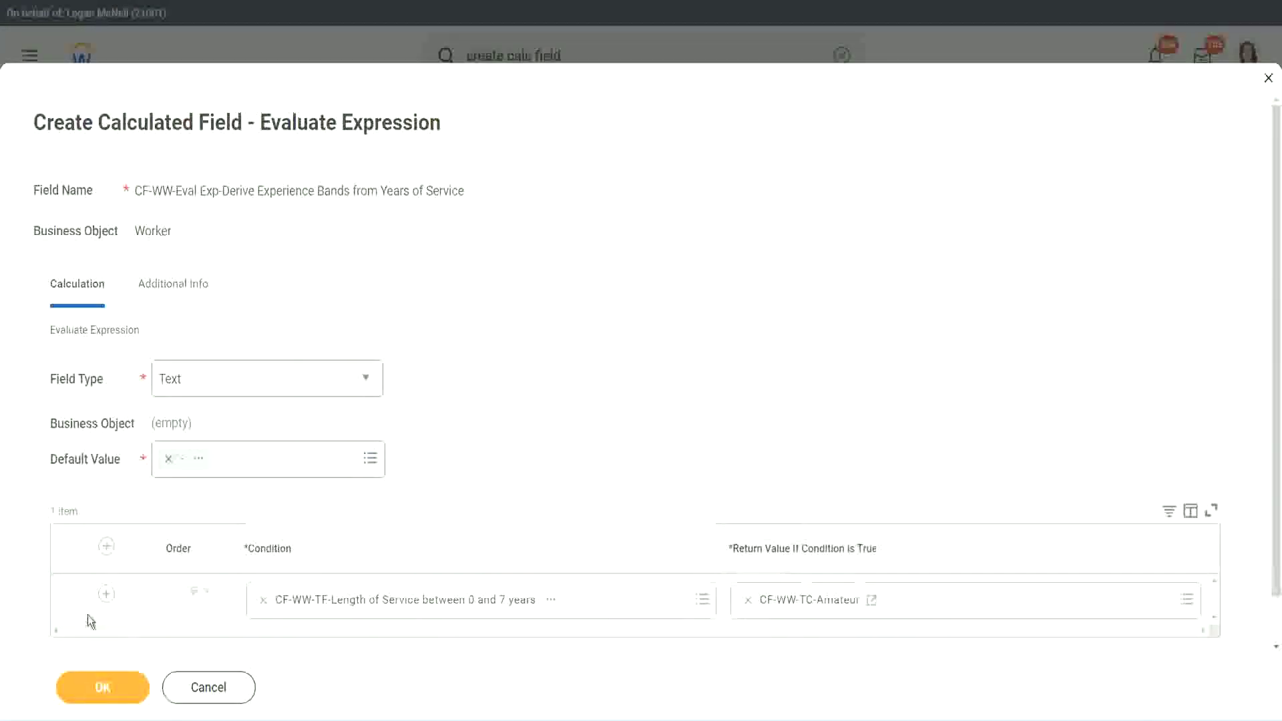
Step: Add three more condition rows and set the second row's condition to CF-WW-TF-Length of Service between 8 and 15 years
left_click(106, 593)
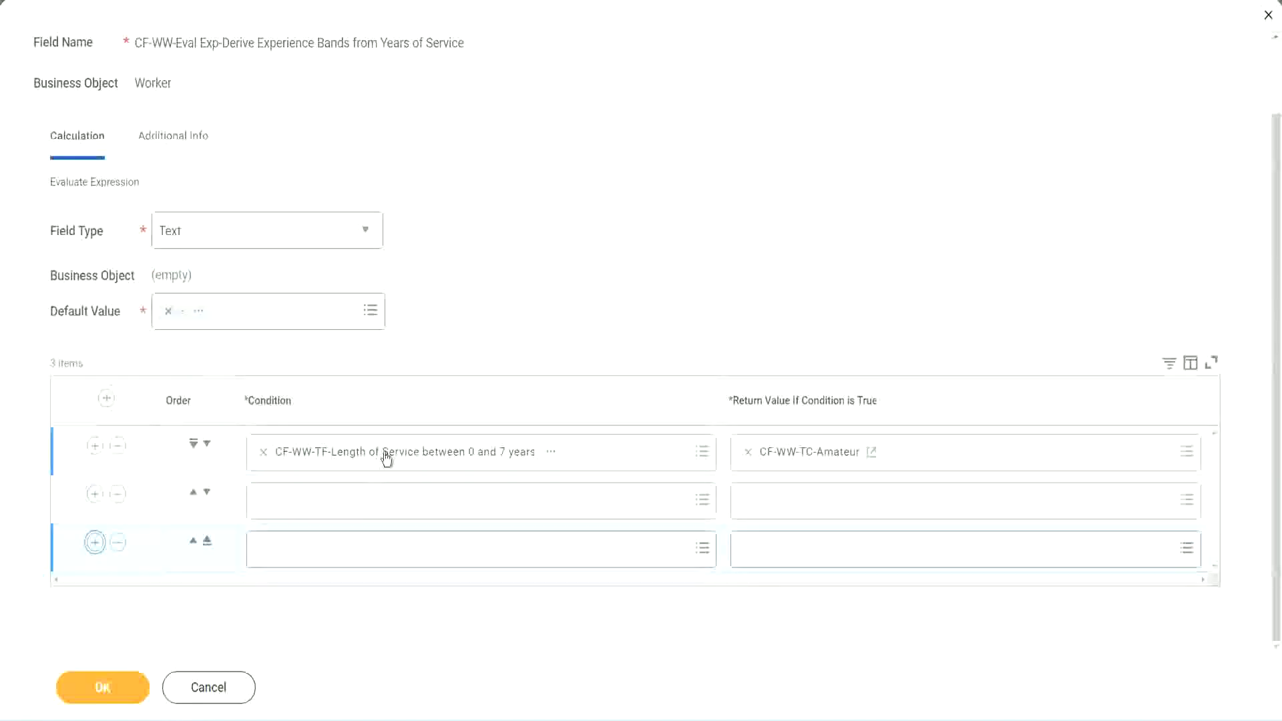
key("Return")
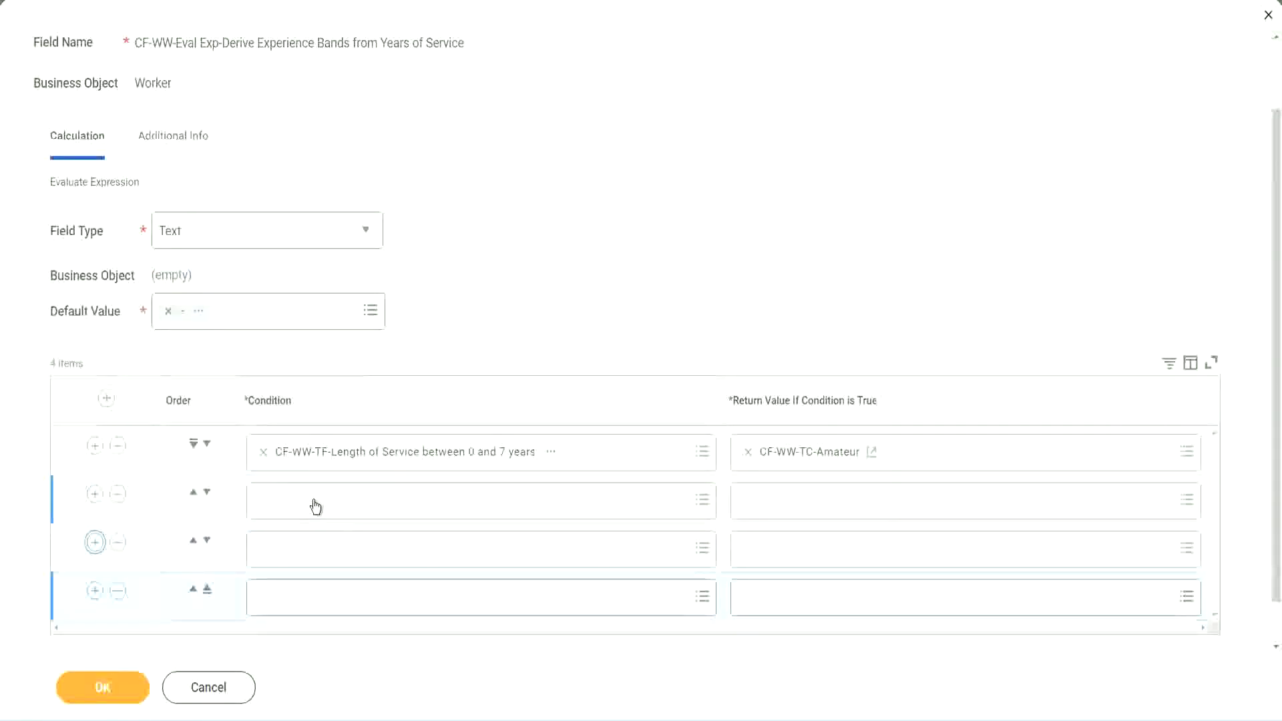
left_click(315, 505)
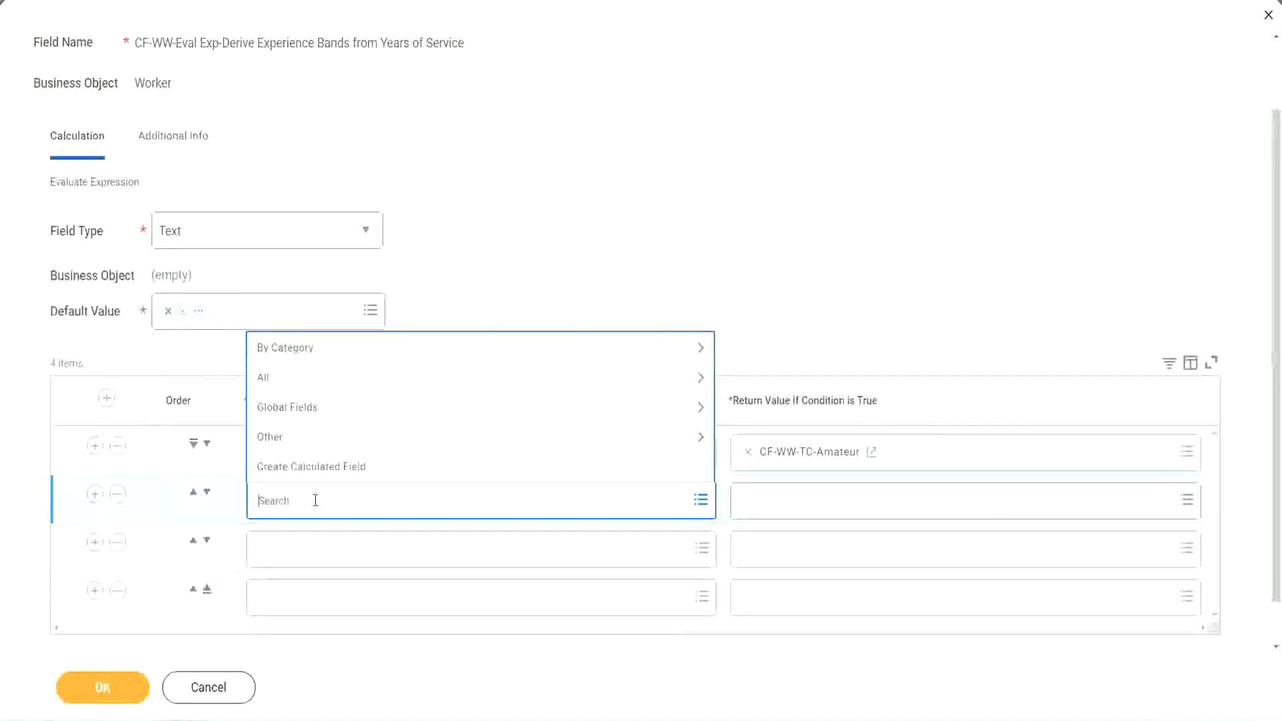
type("cf-ww")
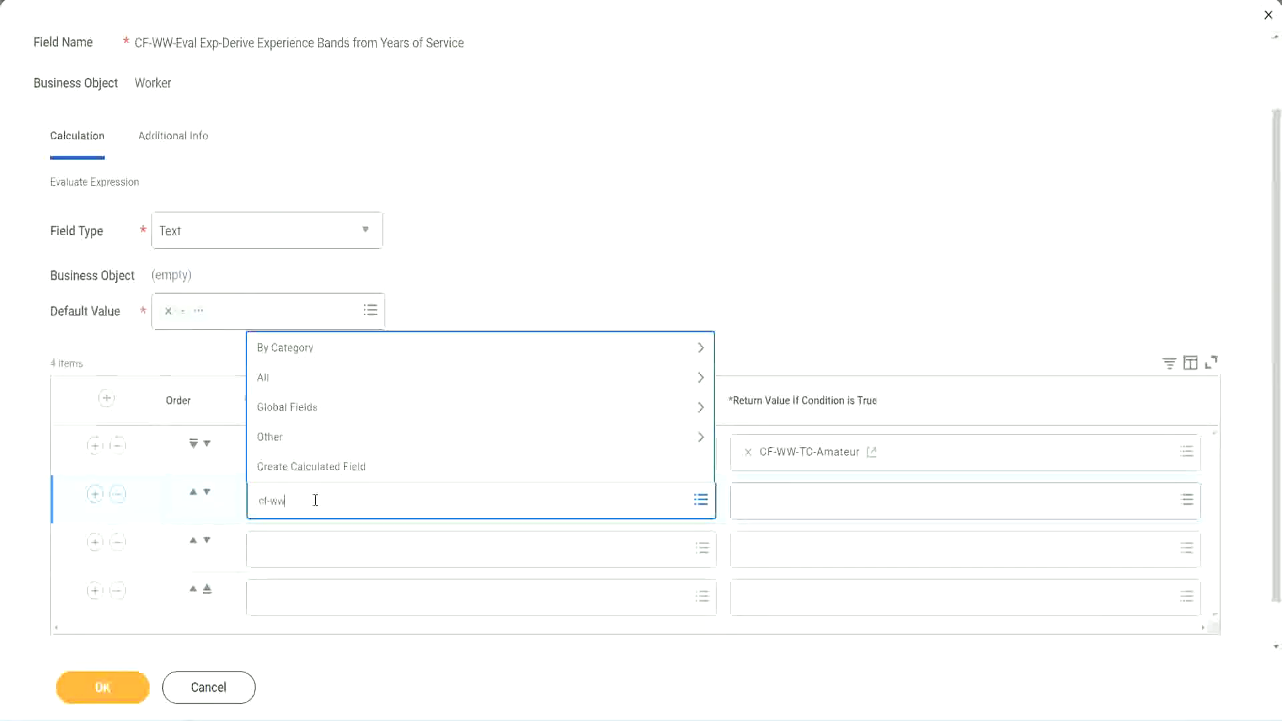
type("-tf")
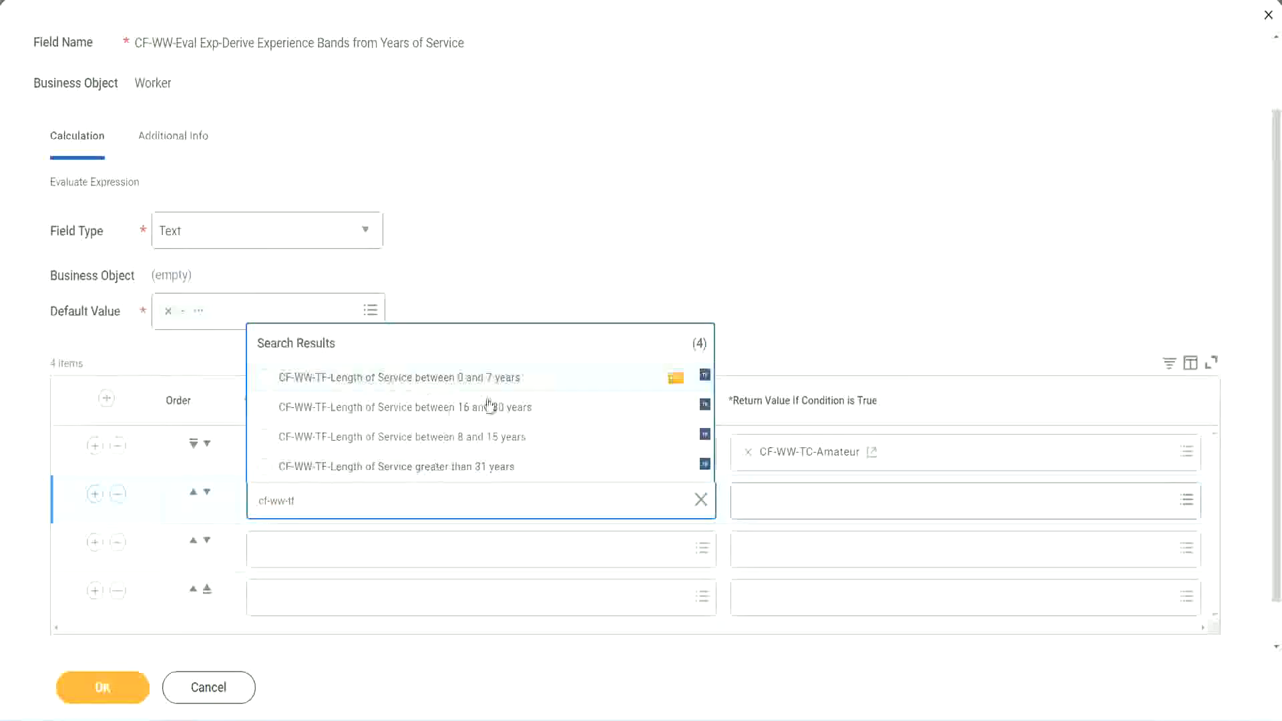
left_click(488, 442)
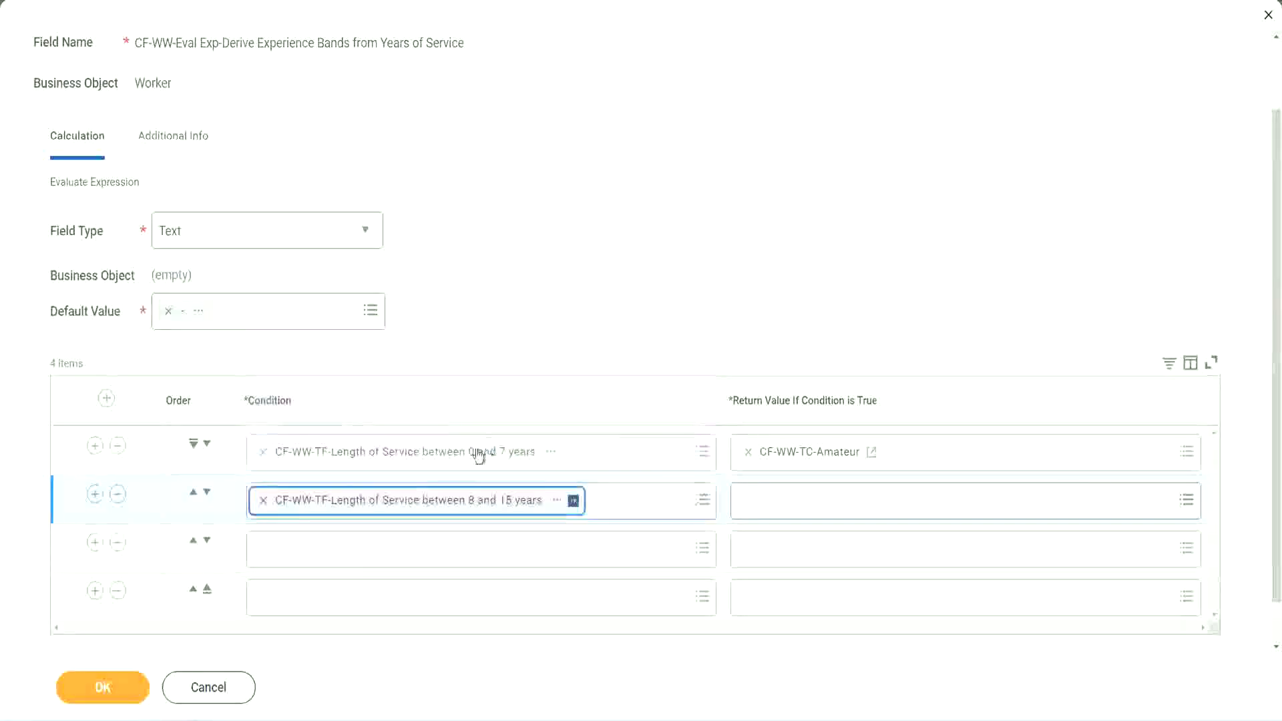
Step: Set the third row's condition to CF-WW-TF-Length of Service between 16 and 30 years
left_click(323, 548)
type("cf")
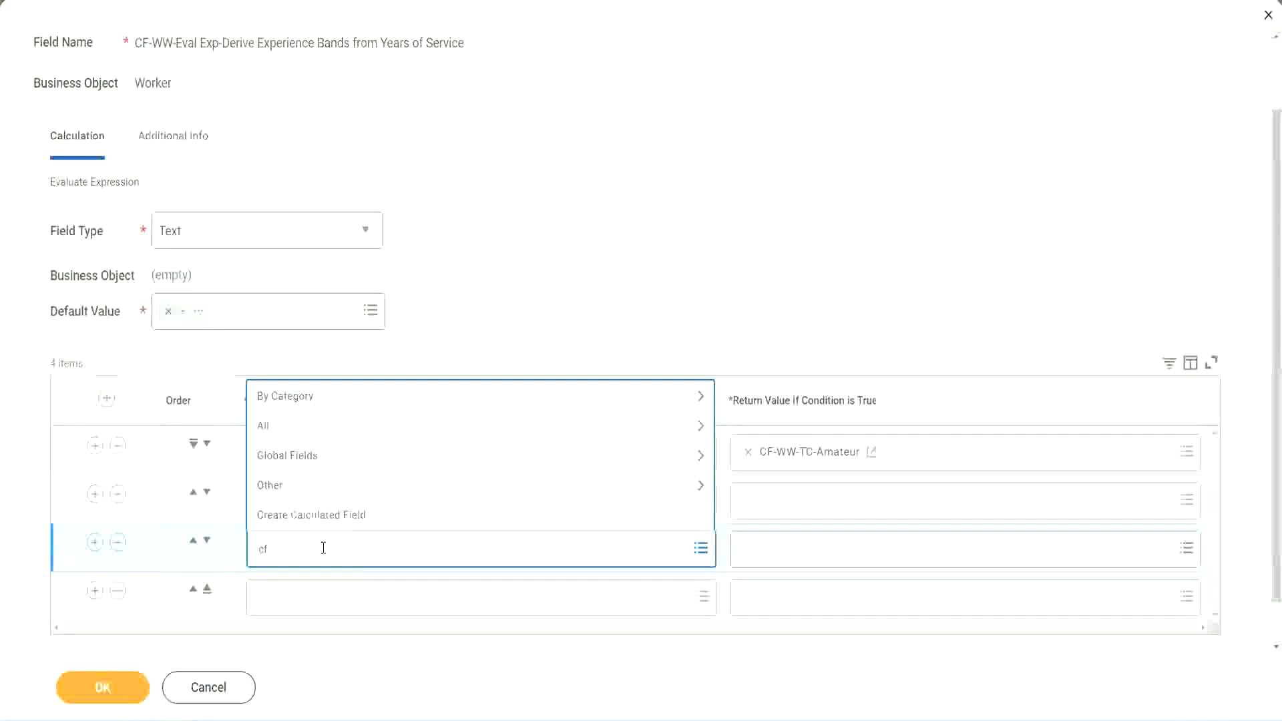
type("-ww-tf")
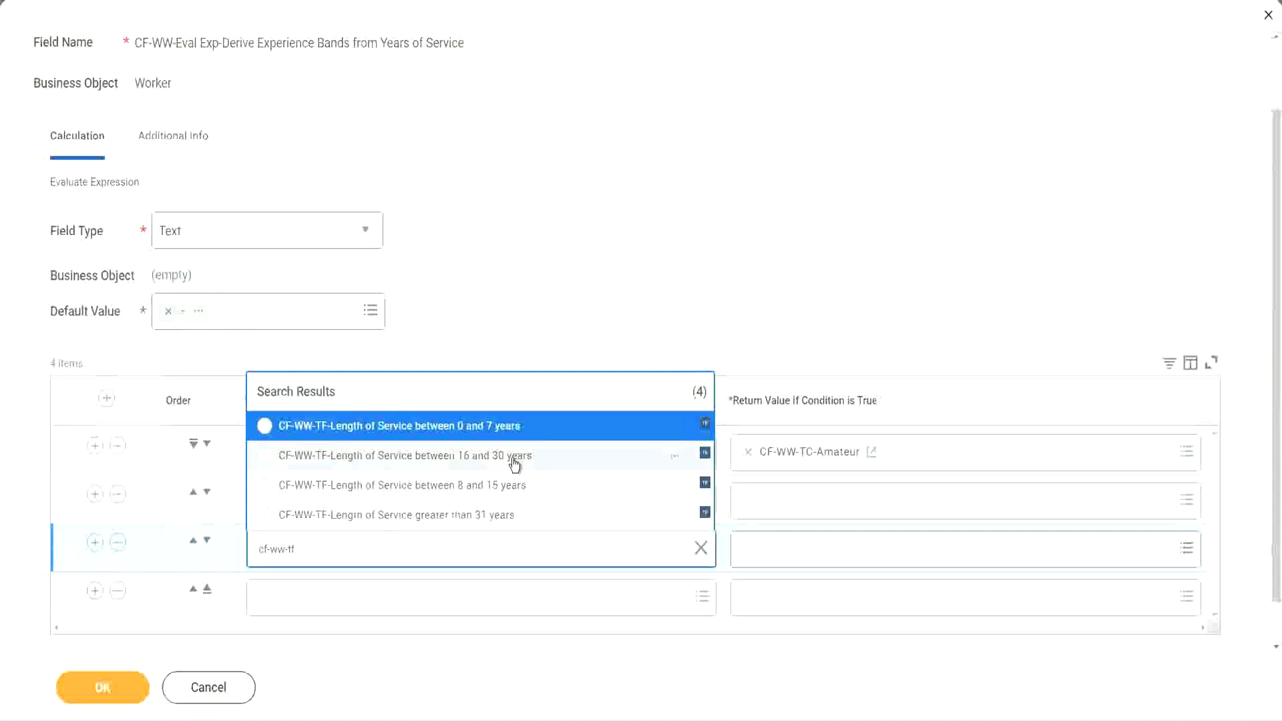
left_click(513, 460)
Step: Set the fourth row's condition to CF-WW-TF-Length of Service greater than 31 years
left_click(302, 599)
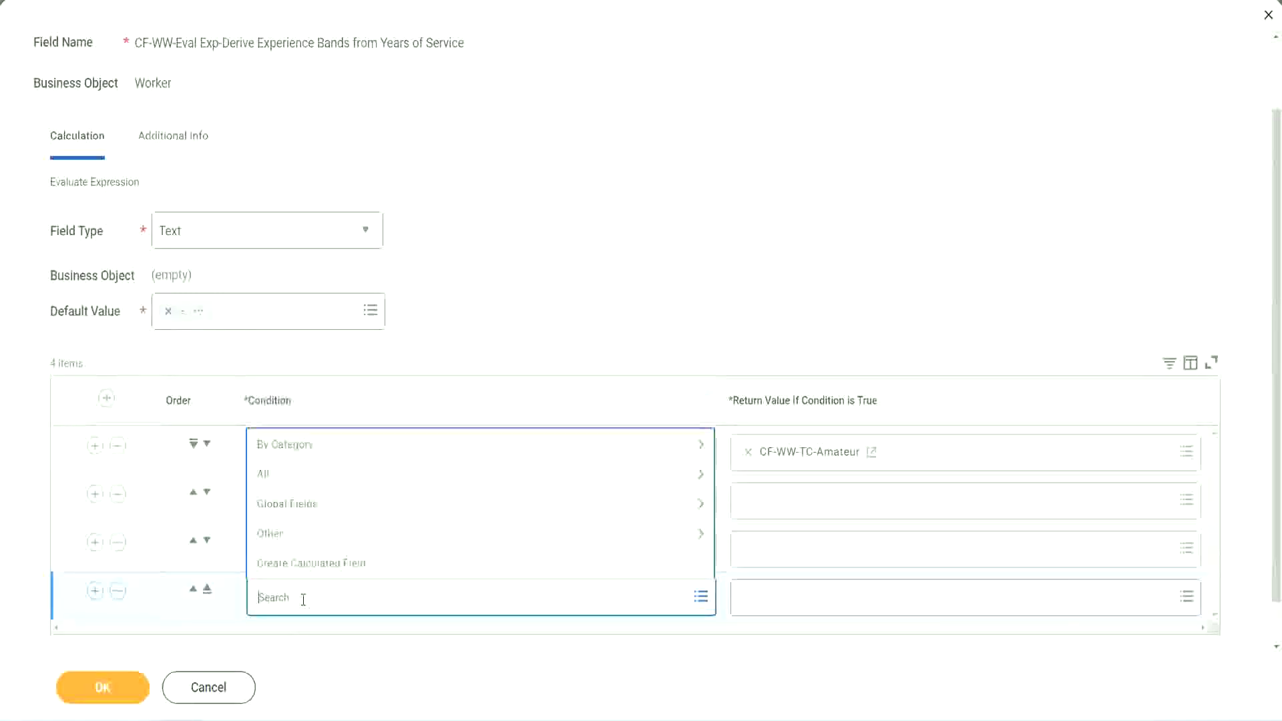
type("cf-ww")
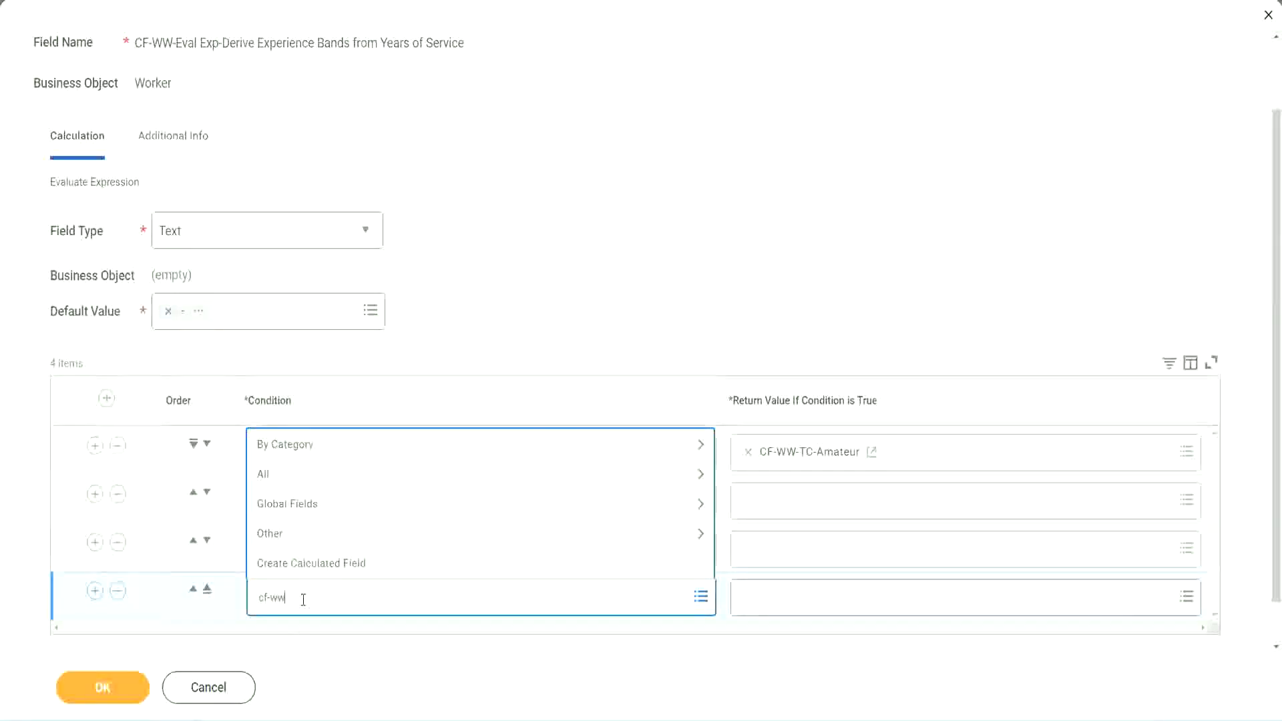
type(" tf 31")
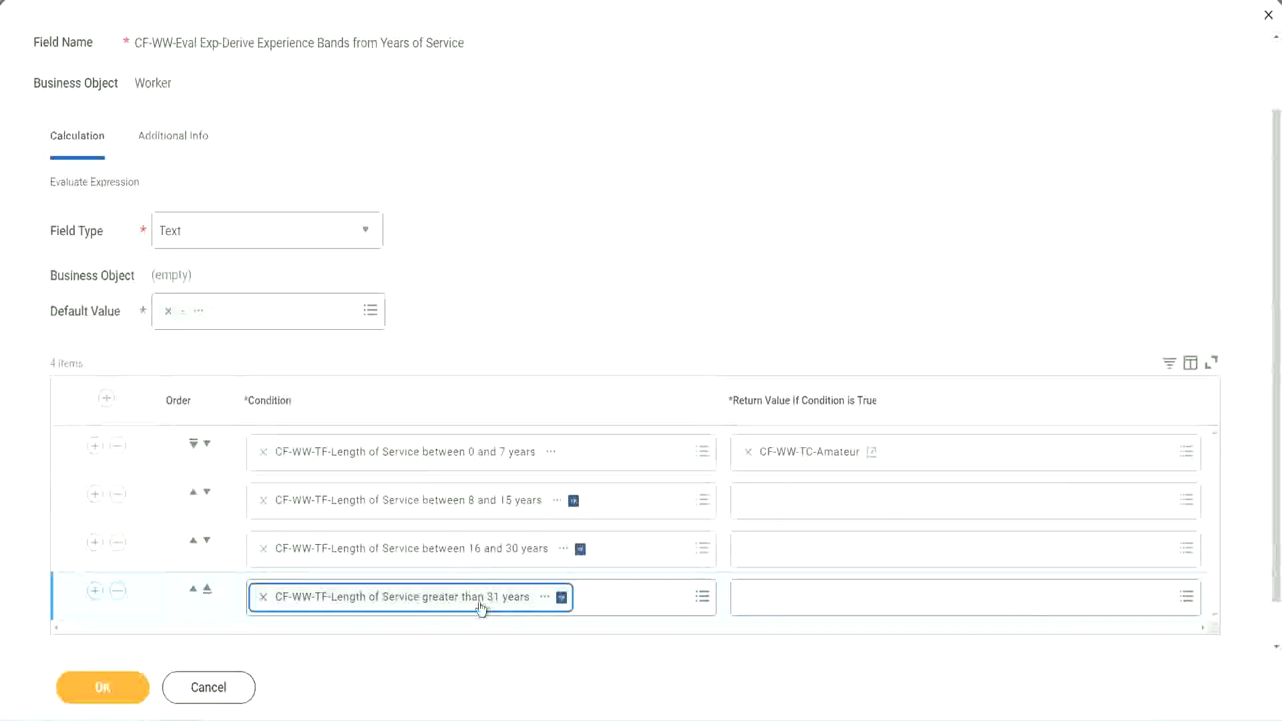
left_click(576, 276)
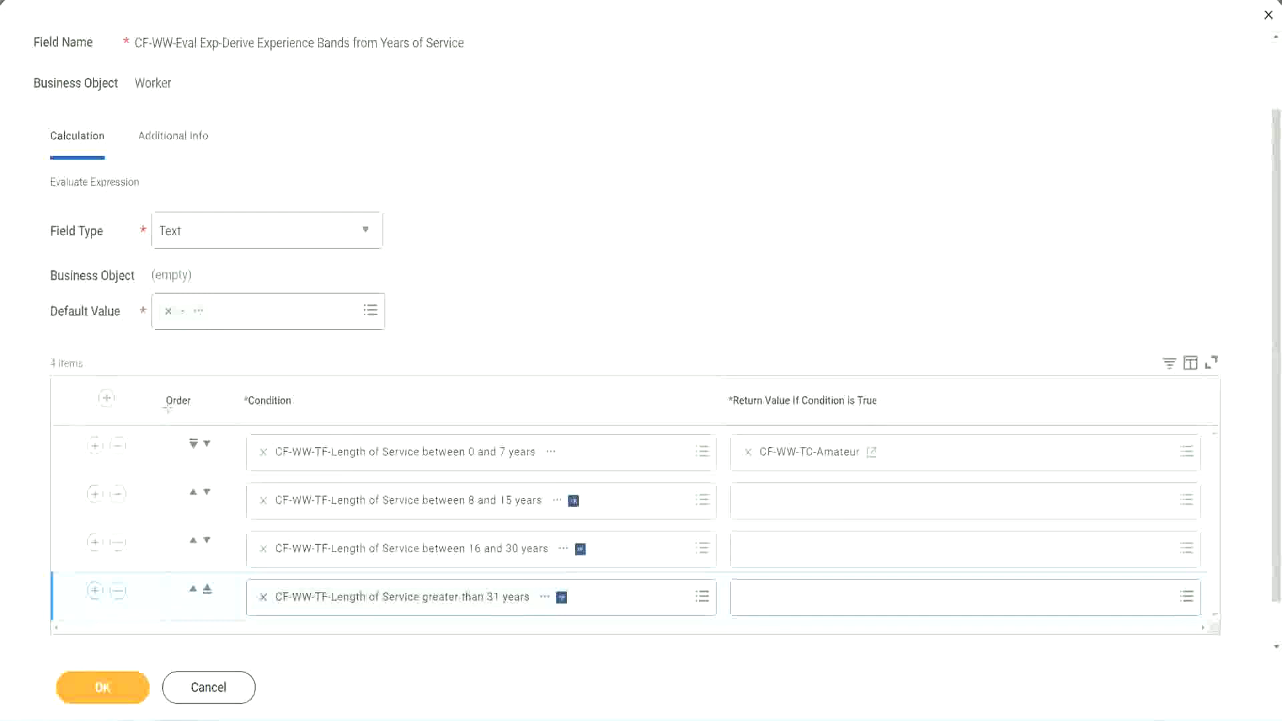
Step: Try reordering the conditions by moving the 8 and 15 years row to first place and back to second
left_click_drag(144, 390, 142, 527)
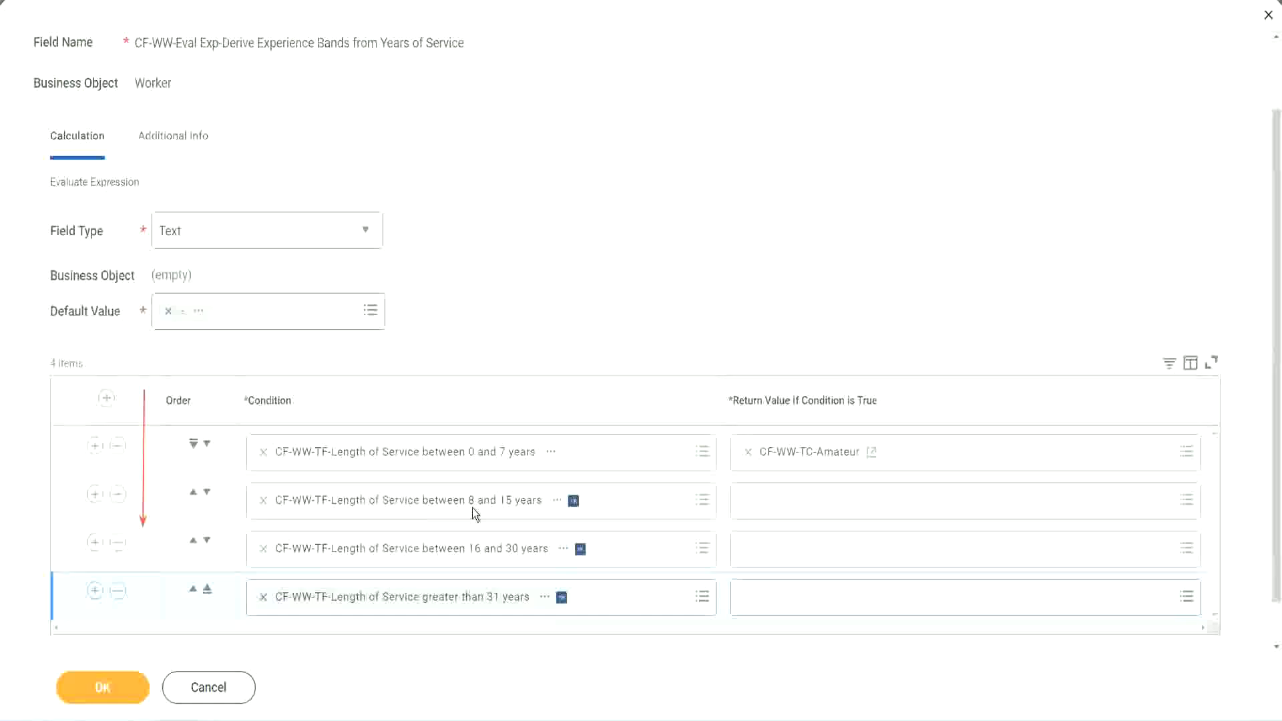
left_click(194, 494)
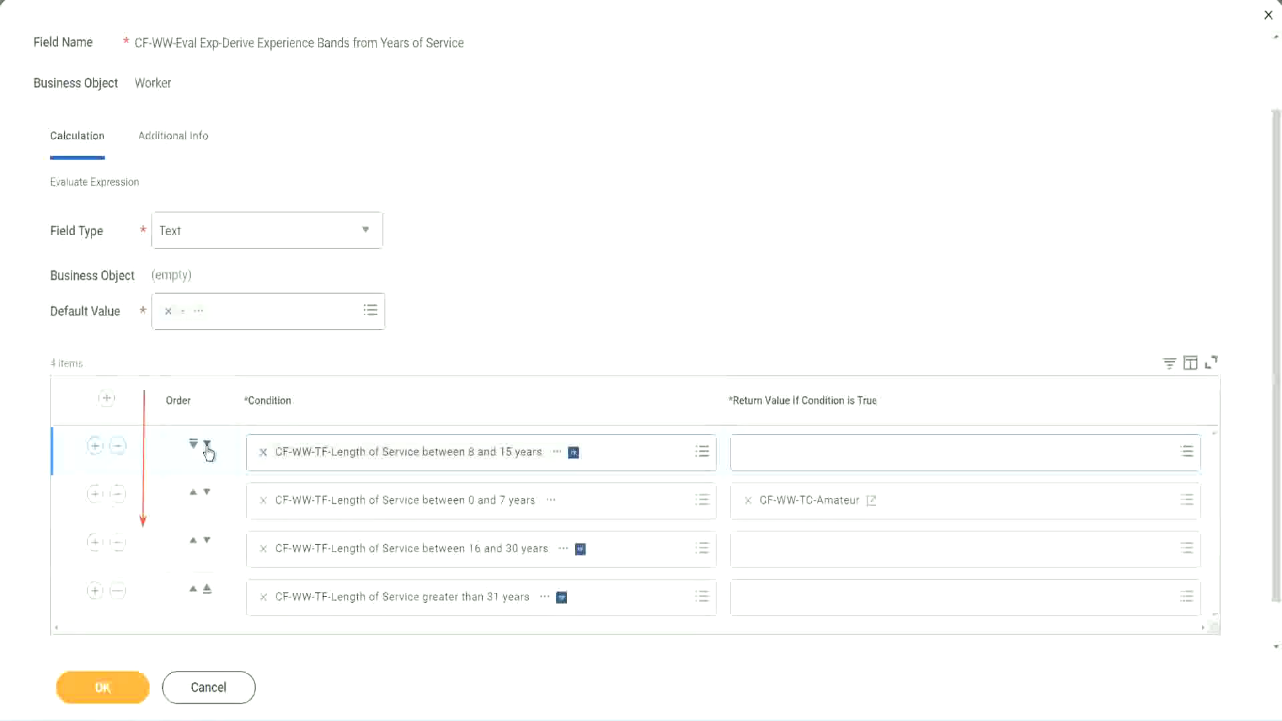
left_click(206, 445)
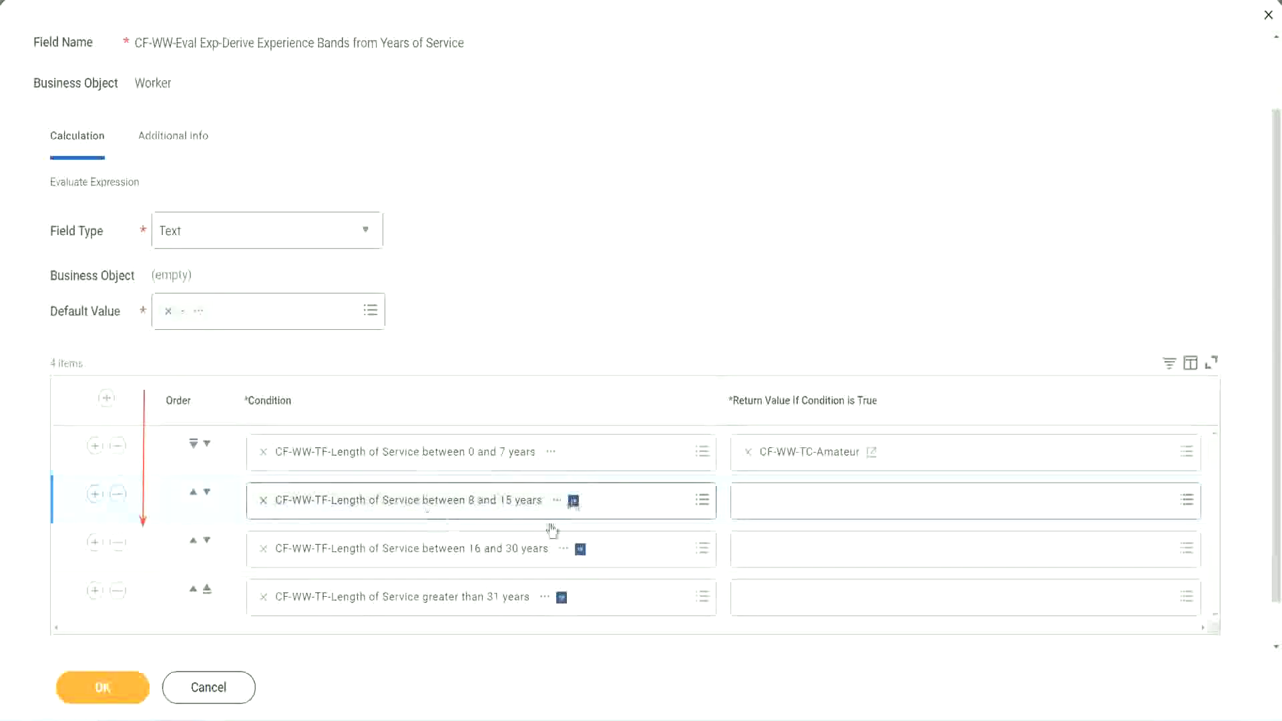
left_click(478, 612)
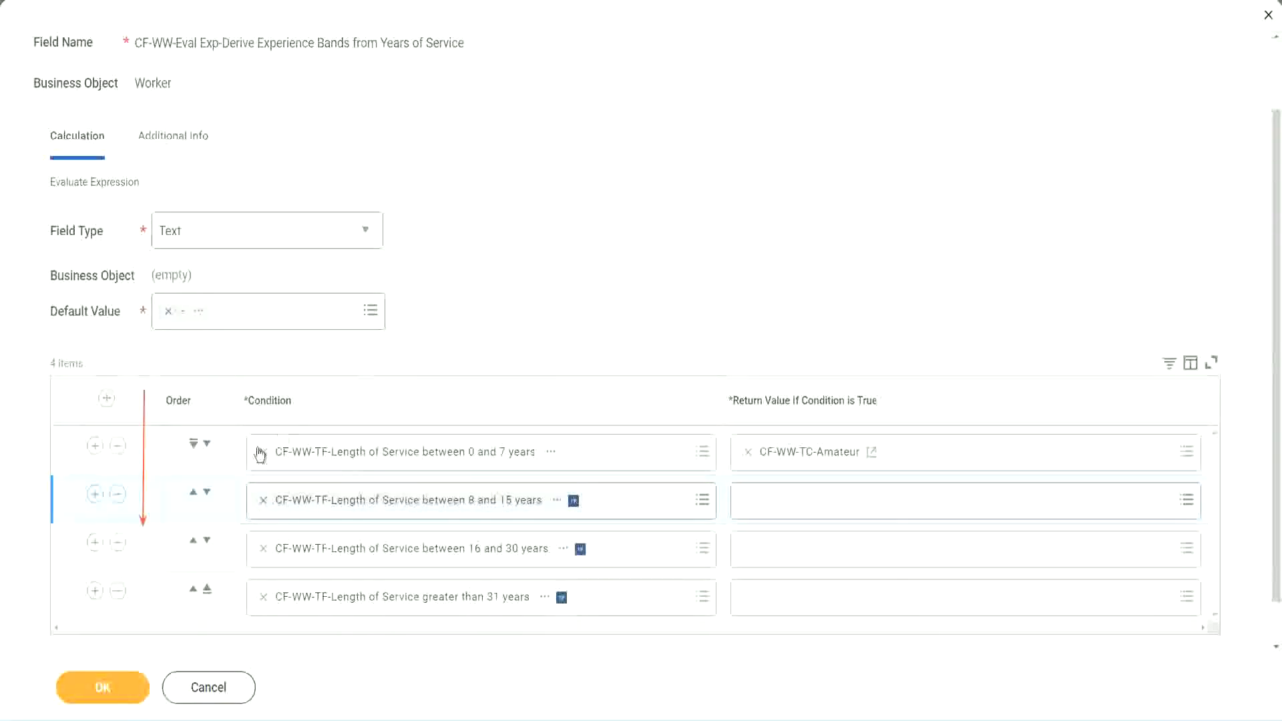
Step: Copy the CF-WW-TC-Amateur text while moving the 8 and 15 years row up and back to second place
left_click(193, 494)
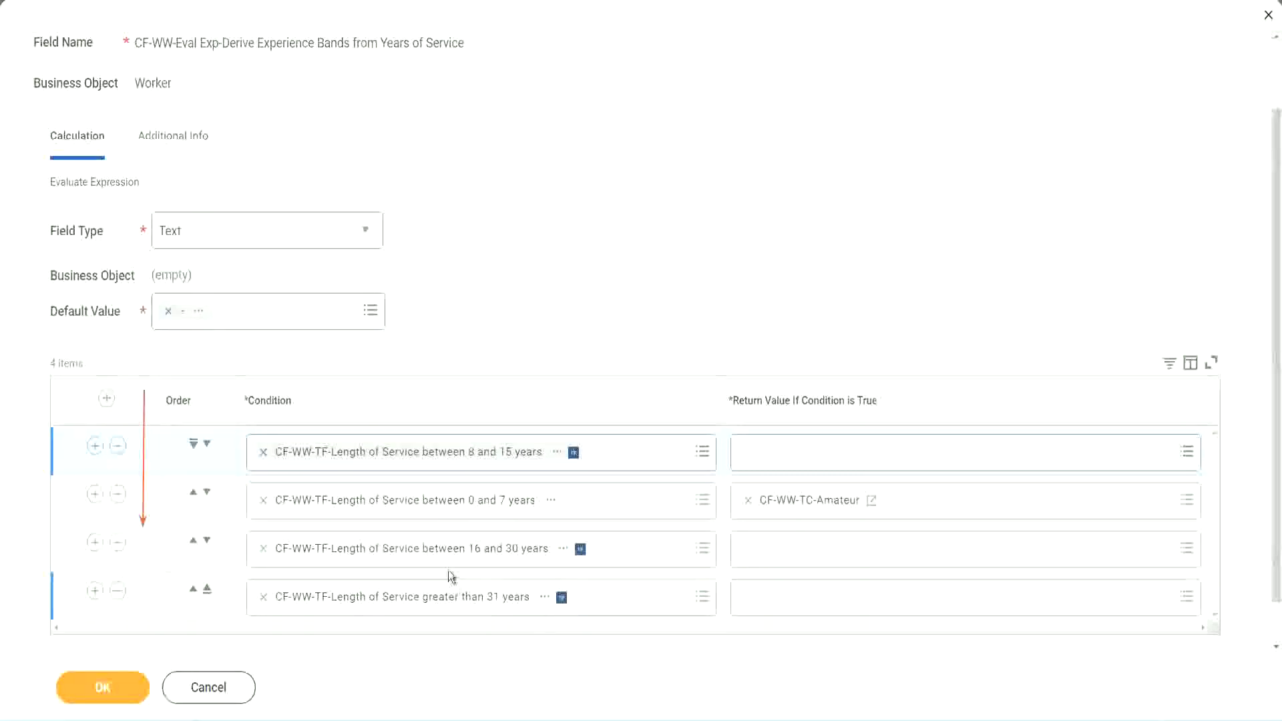
right_click(811, 510)
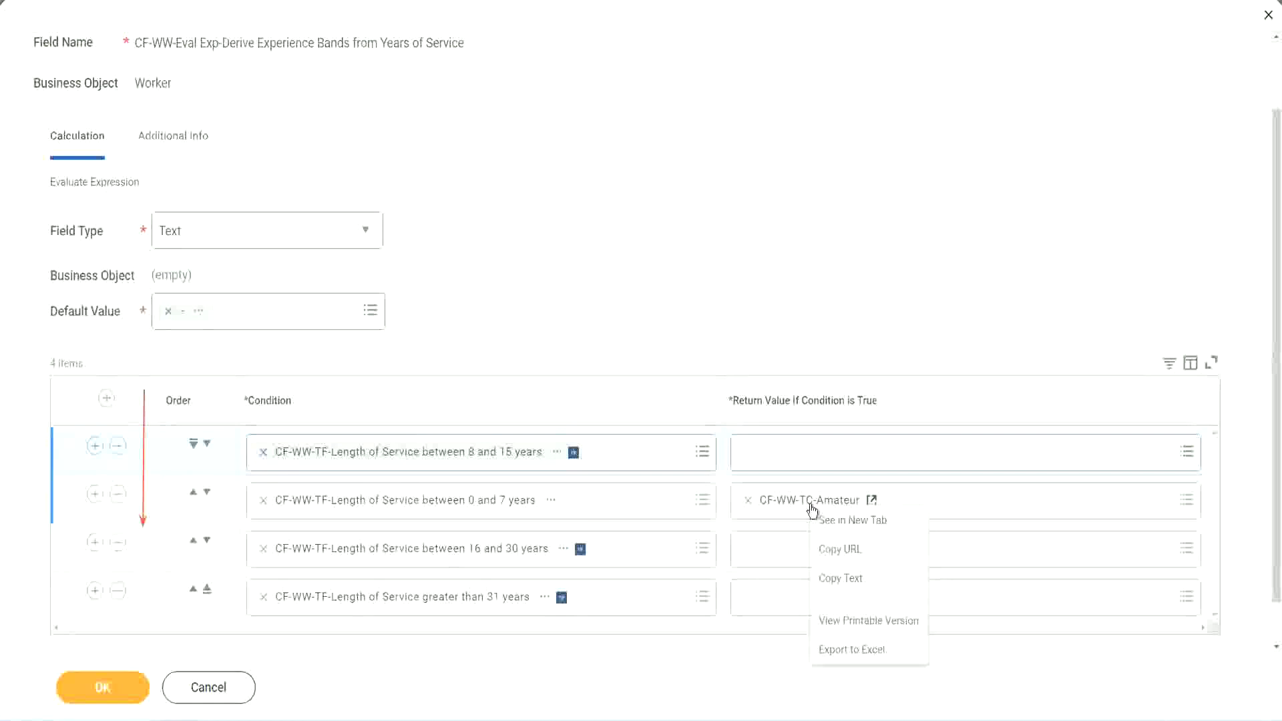
left_click(842, 577)
left_click(207, 443)
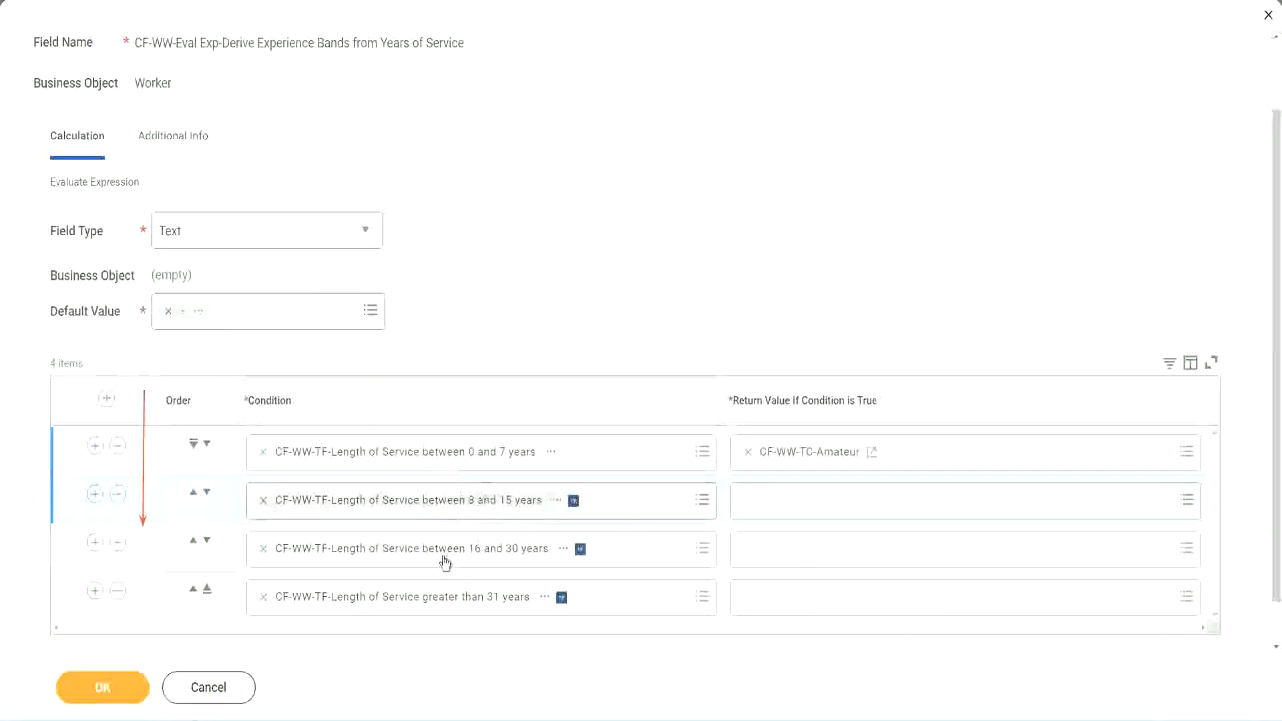
Step: Start a Global Text Constant calculated field named CF-WW-TC-Experienced for the second row's return value
left_click(745, 499)
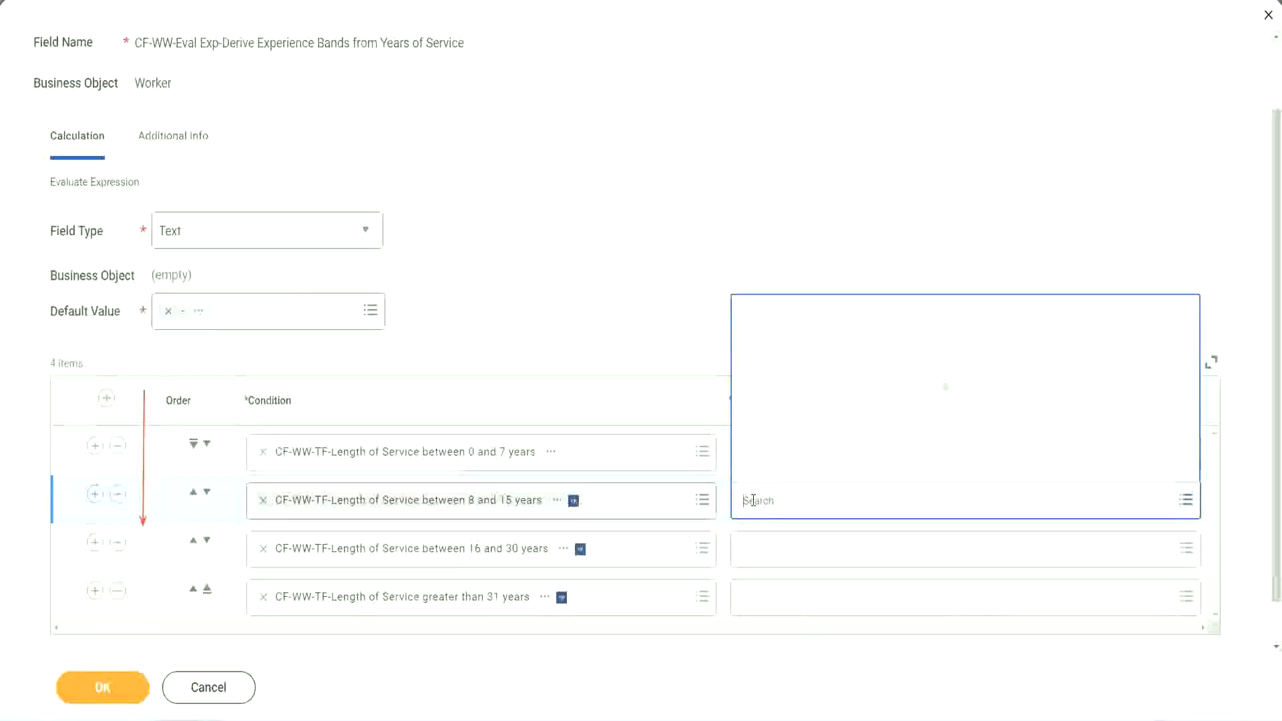
key("Escape")
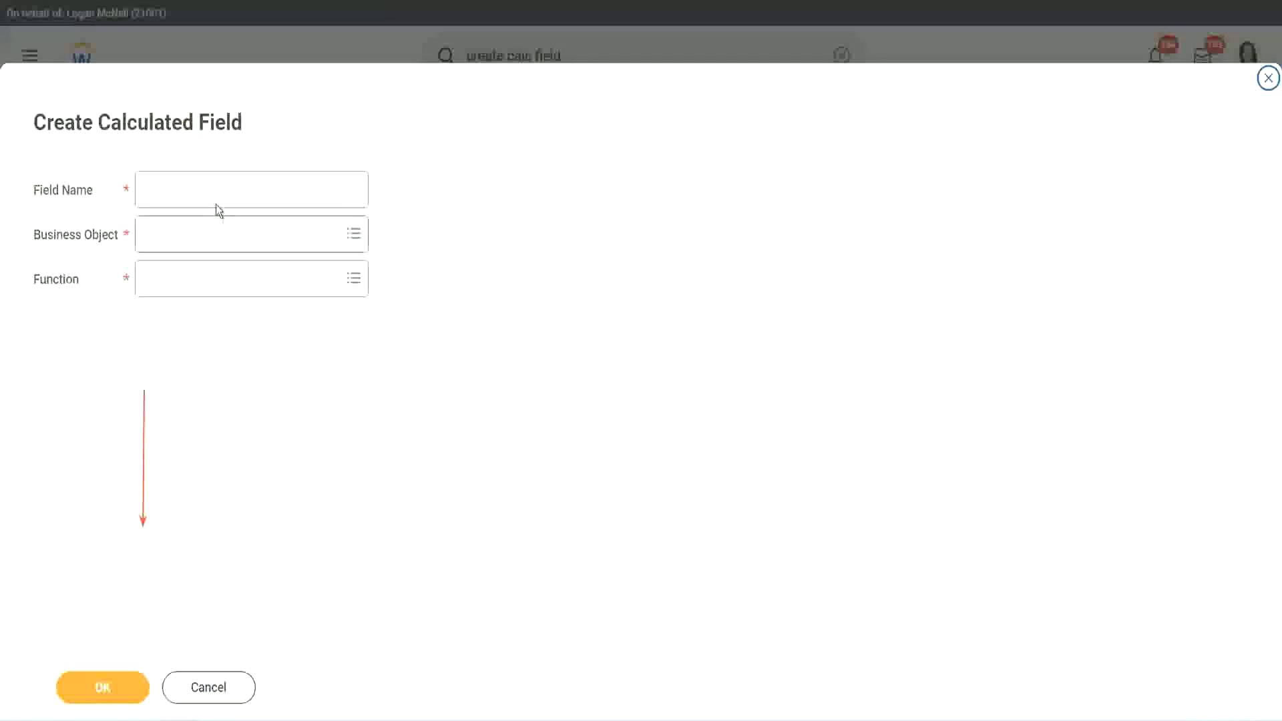
left_click(205, 189)
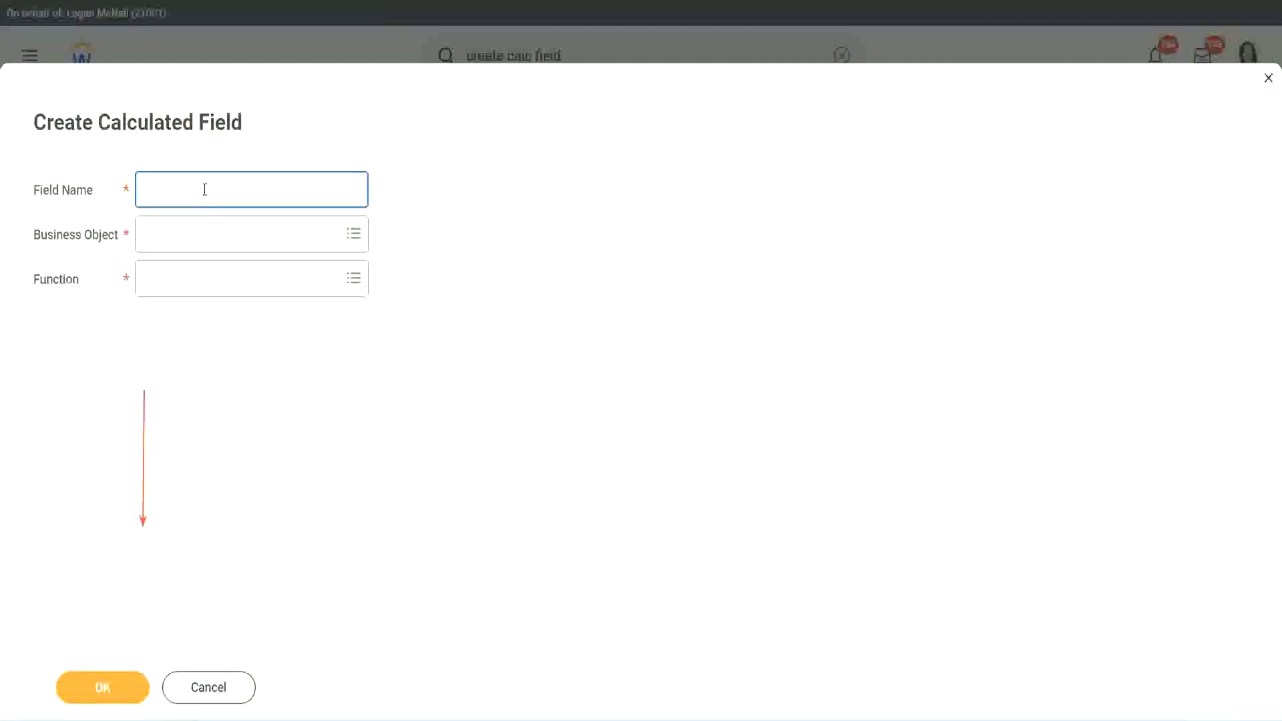
key("ctrl+v")
double_click(219, 190)
type("Experi")
type("enced")
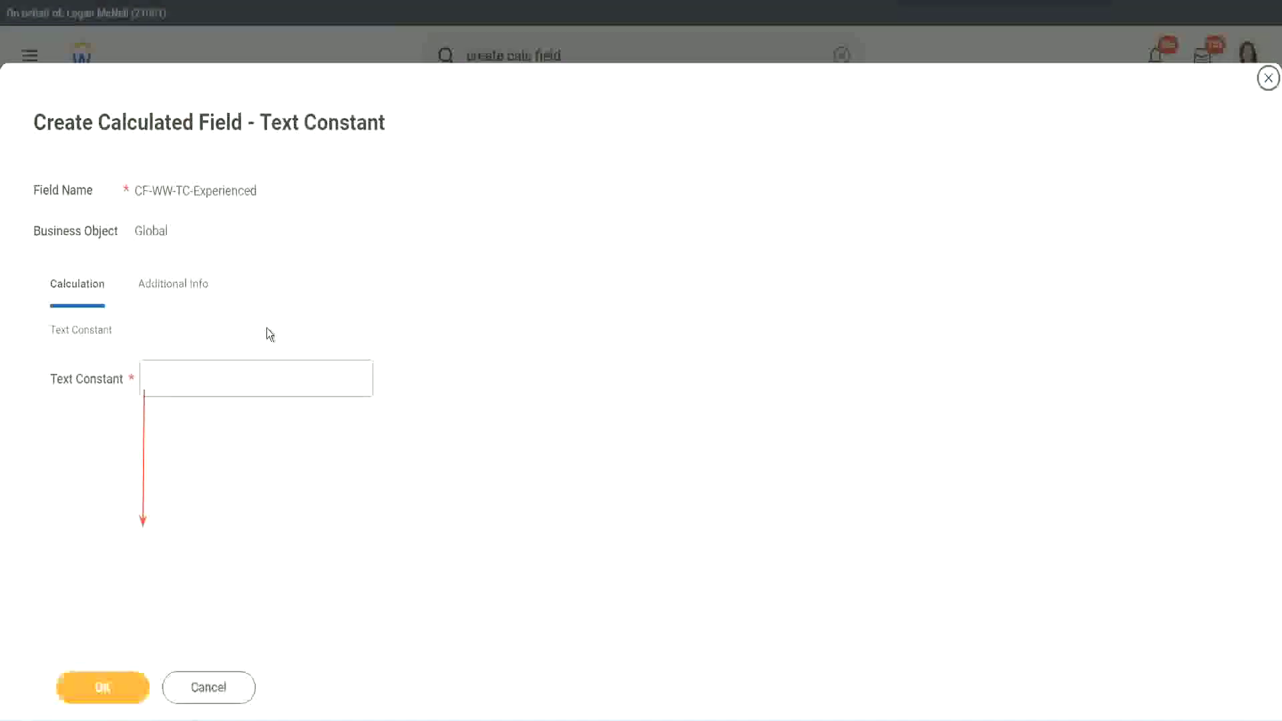
Step: Set the text constant to Experienced and save the field as the second row's return value
left_click(195, 380)
type("Ex")
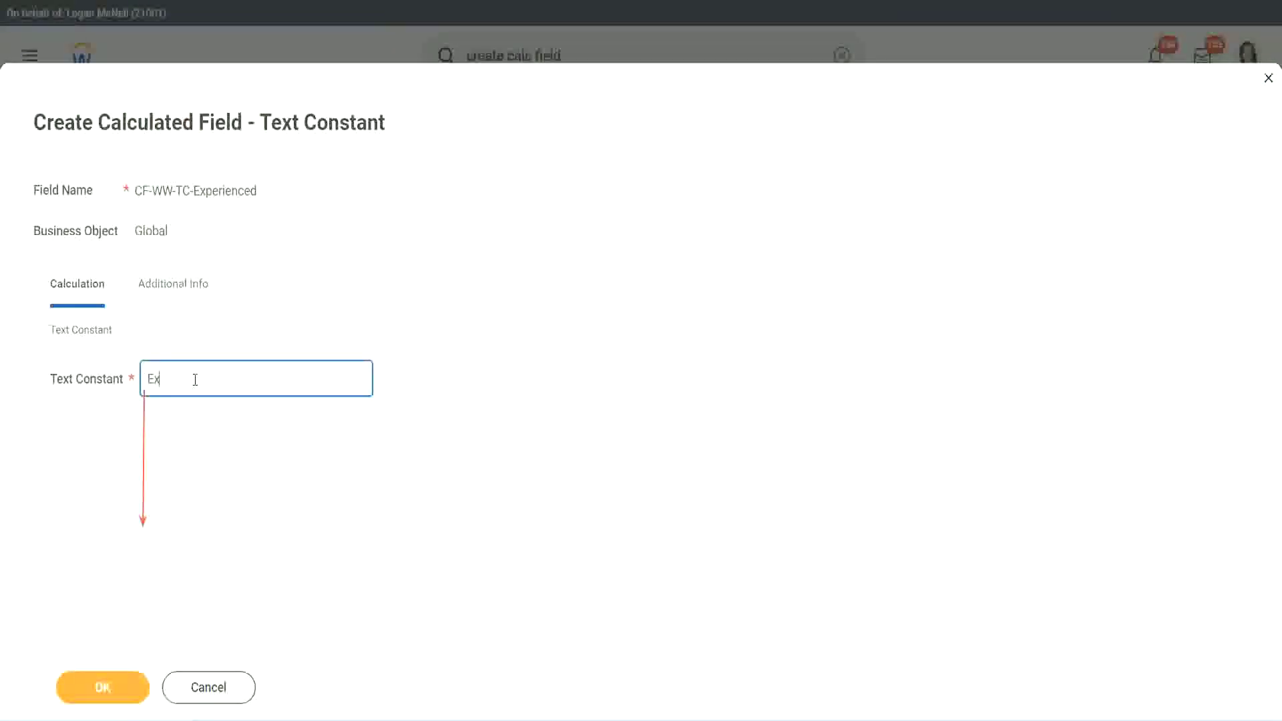
type("perienced")
left_click(106, 685)
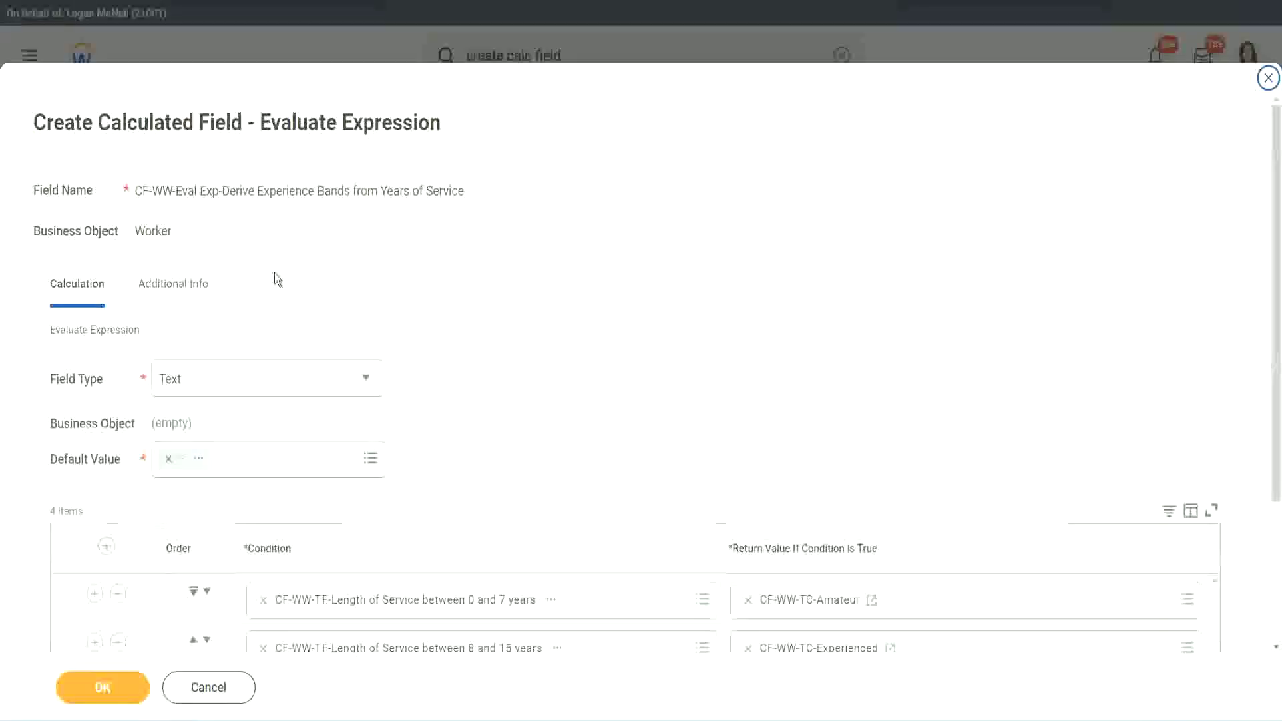
Step: Start a calculated field for the third row's return value and paste the copied name CF-WW-TC-Amateur into its name
scroll(590, 343, "down", 3)
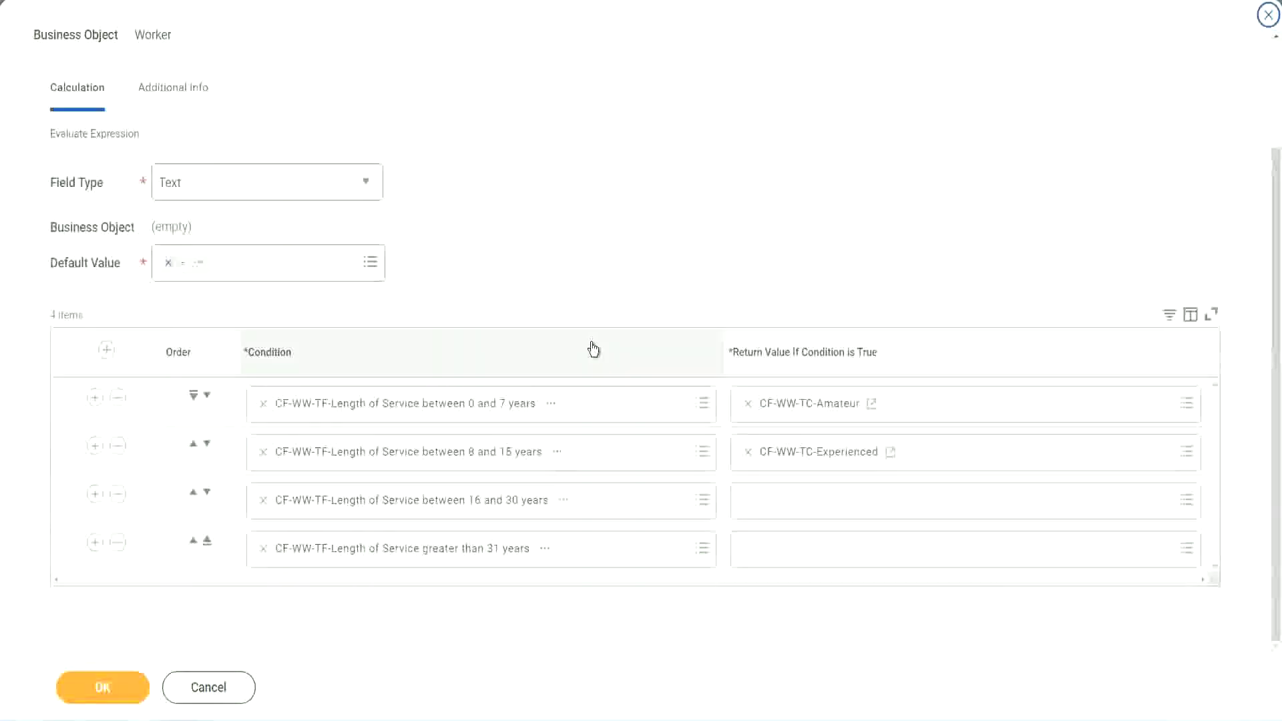
left_click(800, 507)
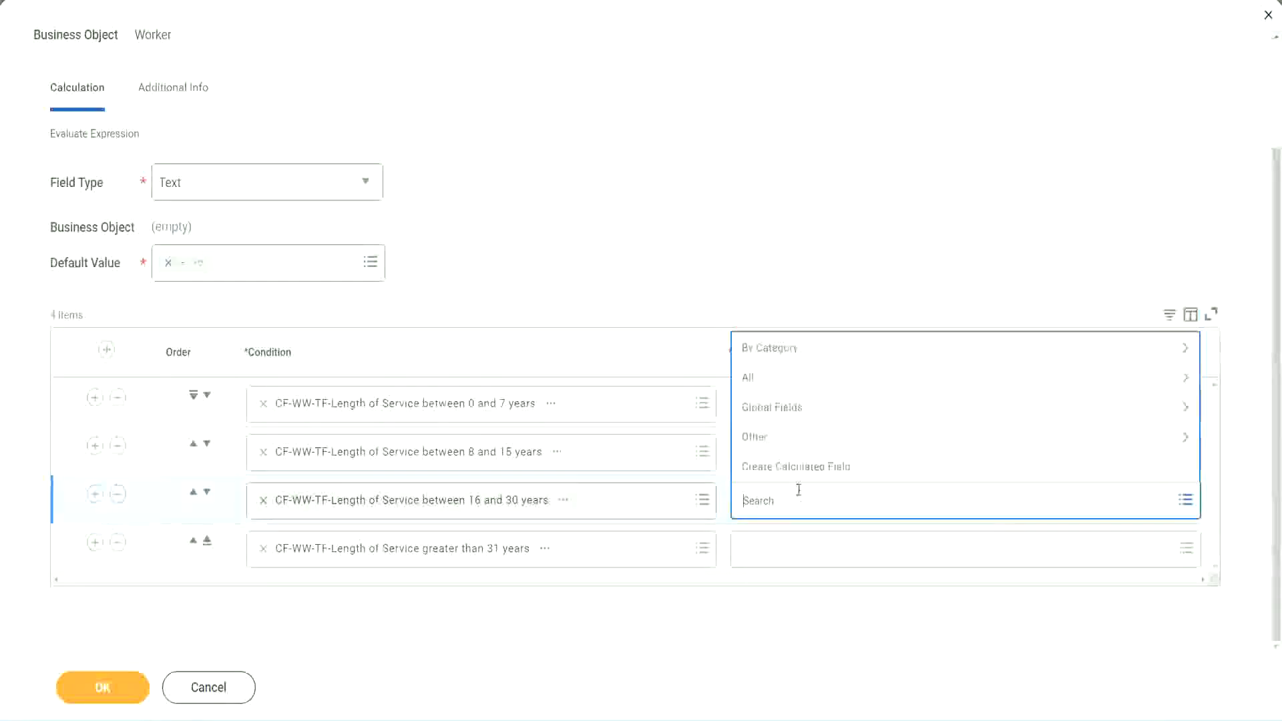
left_click(802, 466)
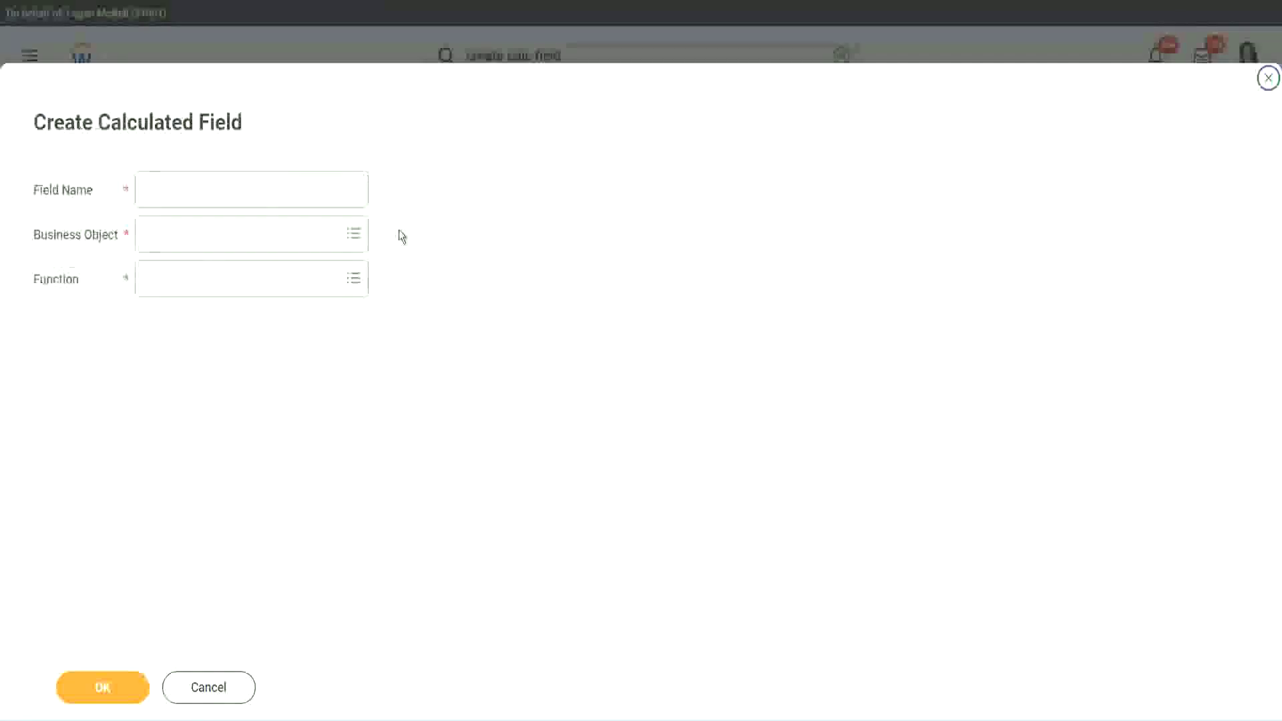
left_click(272, 189)
key("ctrl+v")
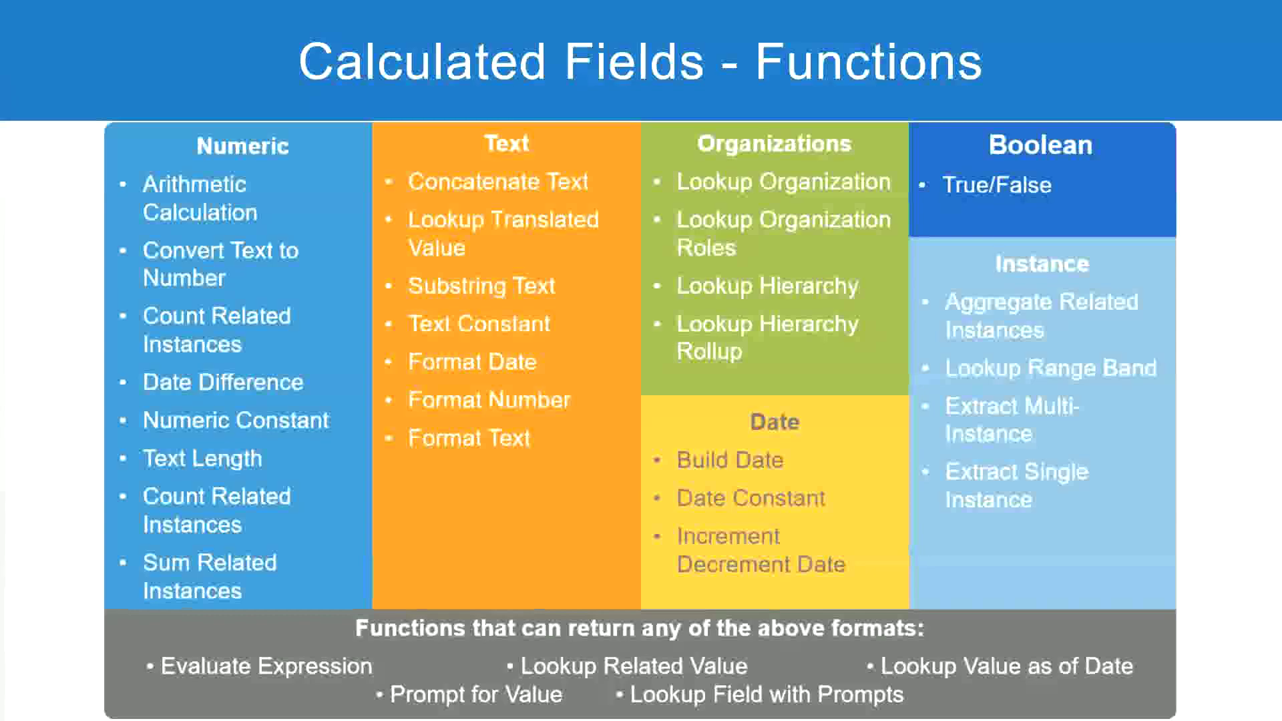
key("alt+Tab")
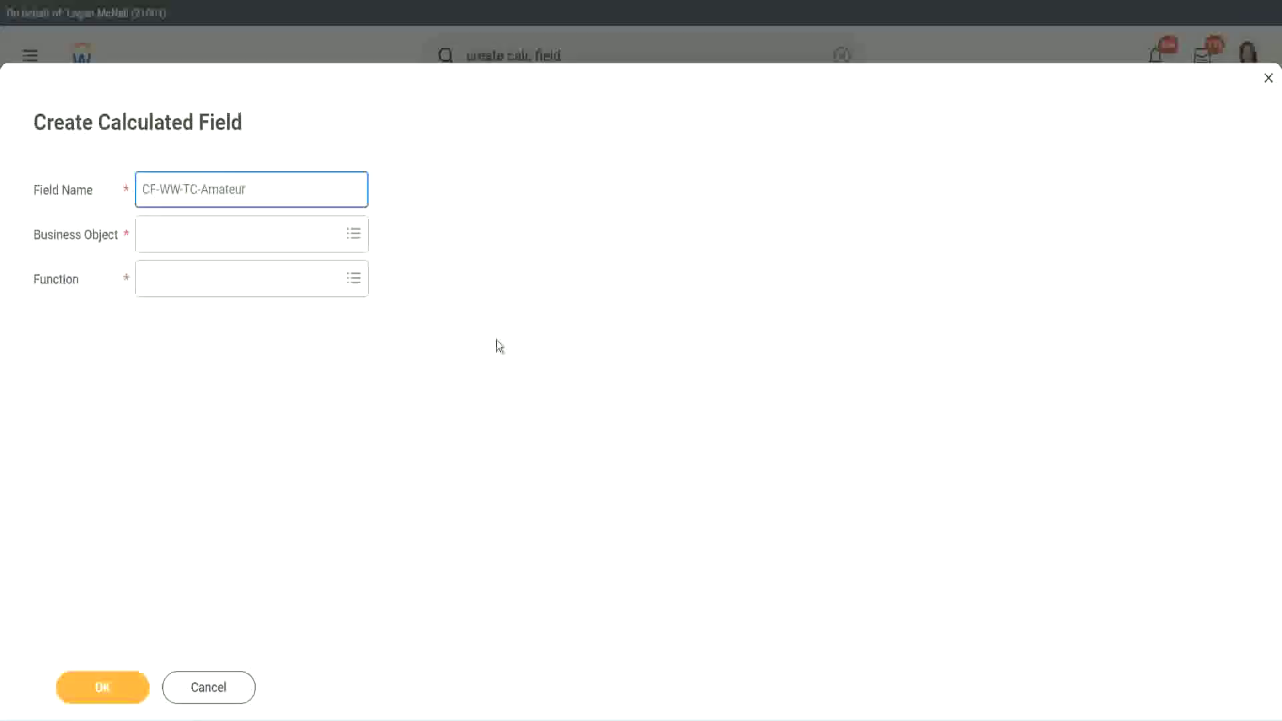
Step: Set the new field's business object to Global and change its name to CF-WW-TC-Senior
left_click(138, 235)
type("globa")
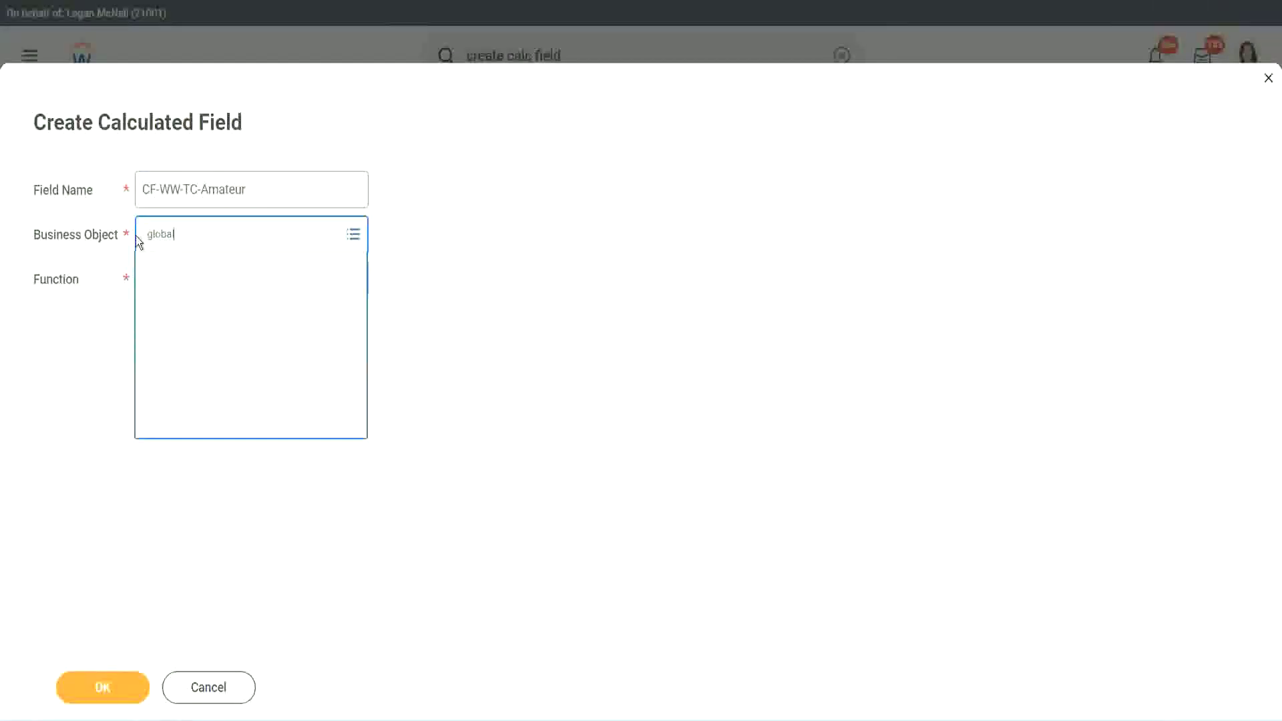
type("l")
key("Return")
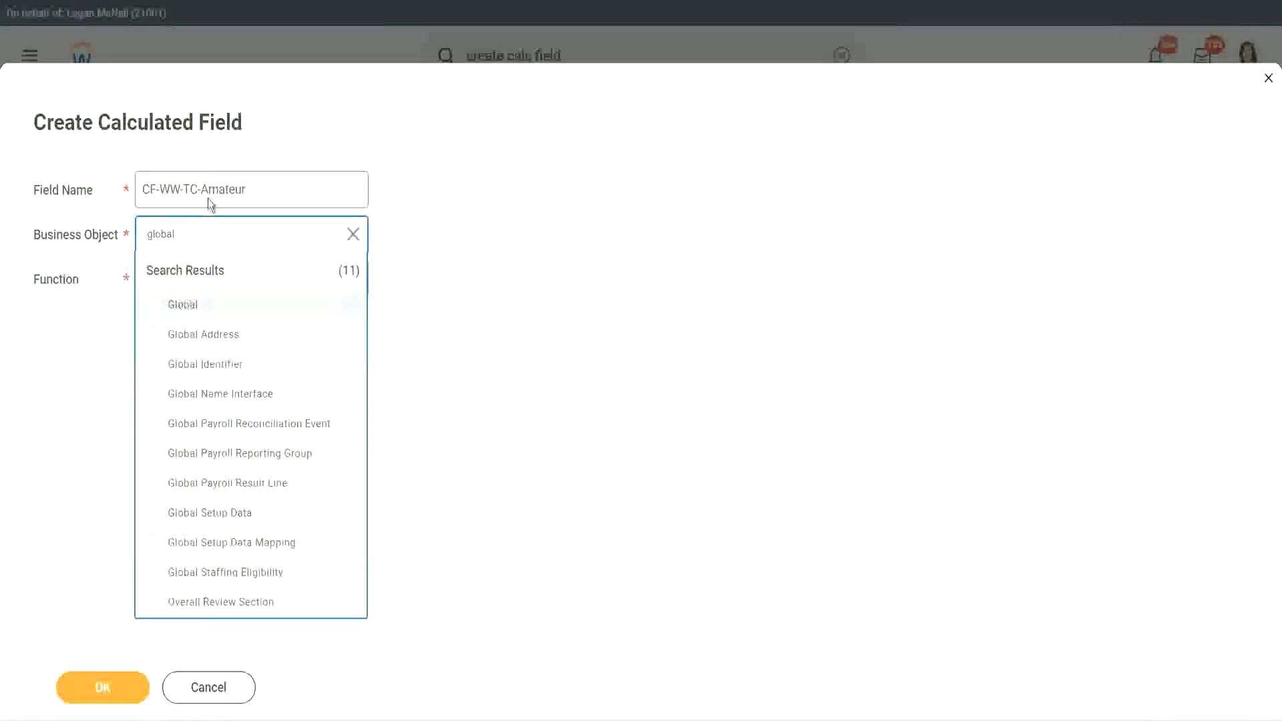
left_click(208, 193)
double_click(227, 189)
type("S")
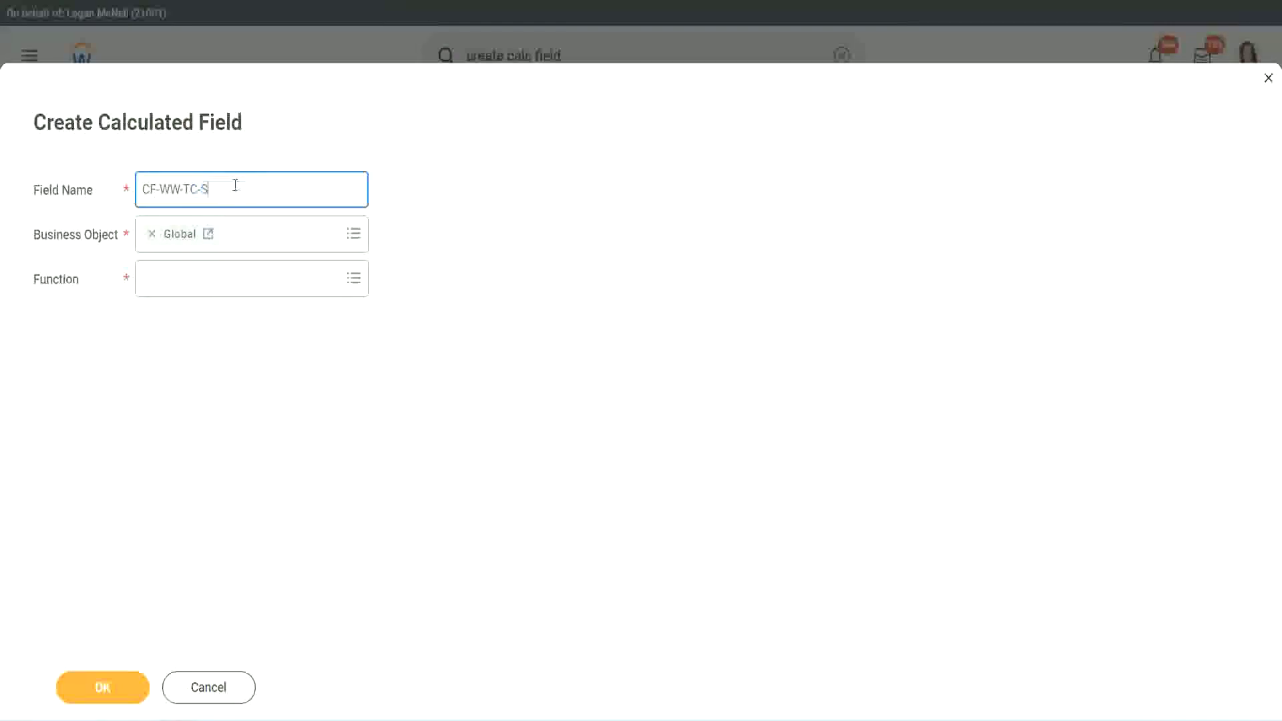
type("enior")
Step: Define CF-WW-TC-Senior as a Text Constant with the text Senior and save it as the third row's return value
left_click(205, 291)
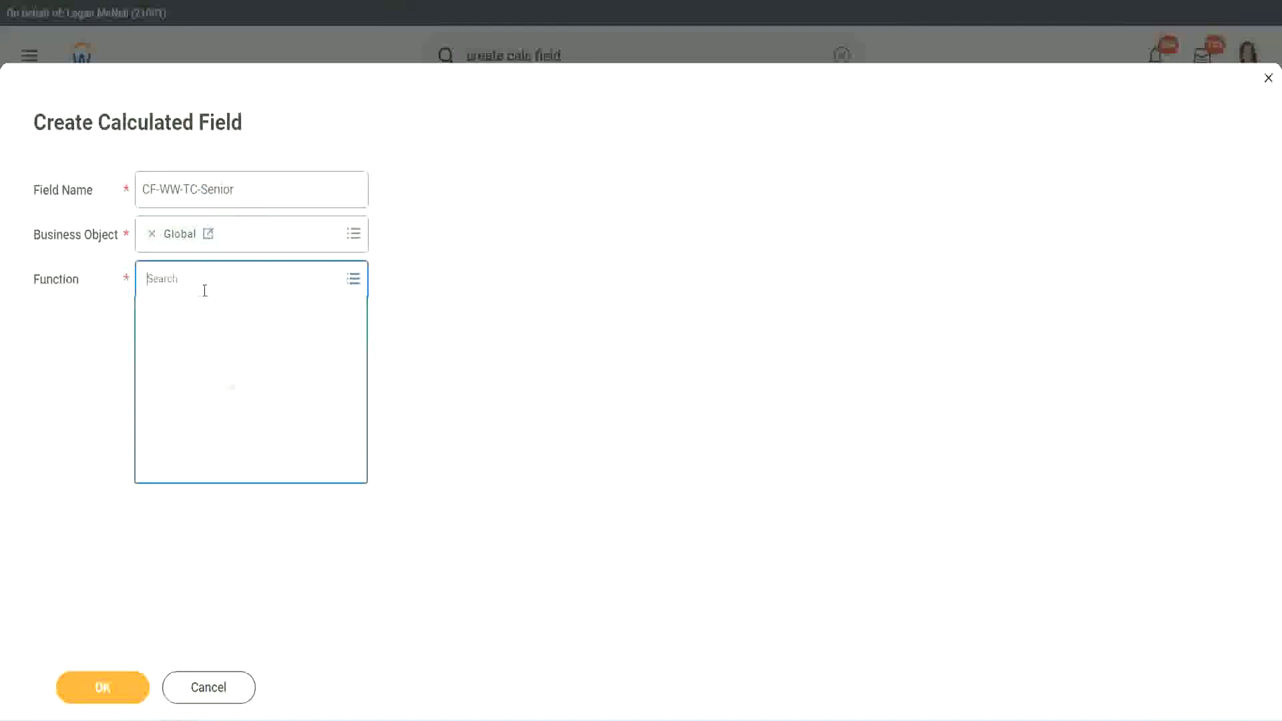
type("tc")
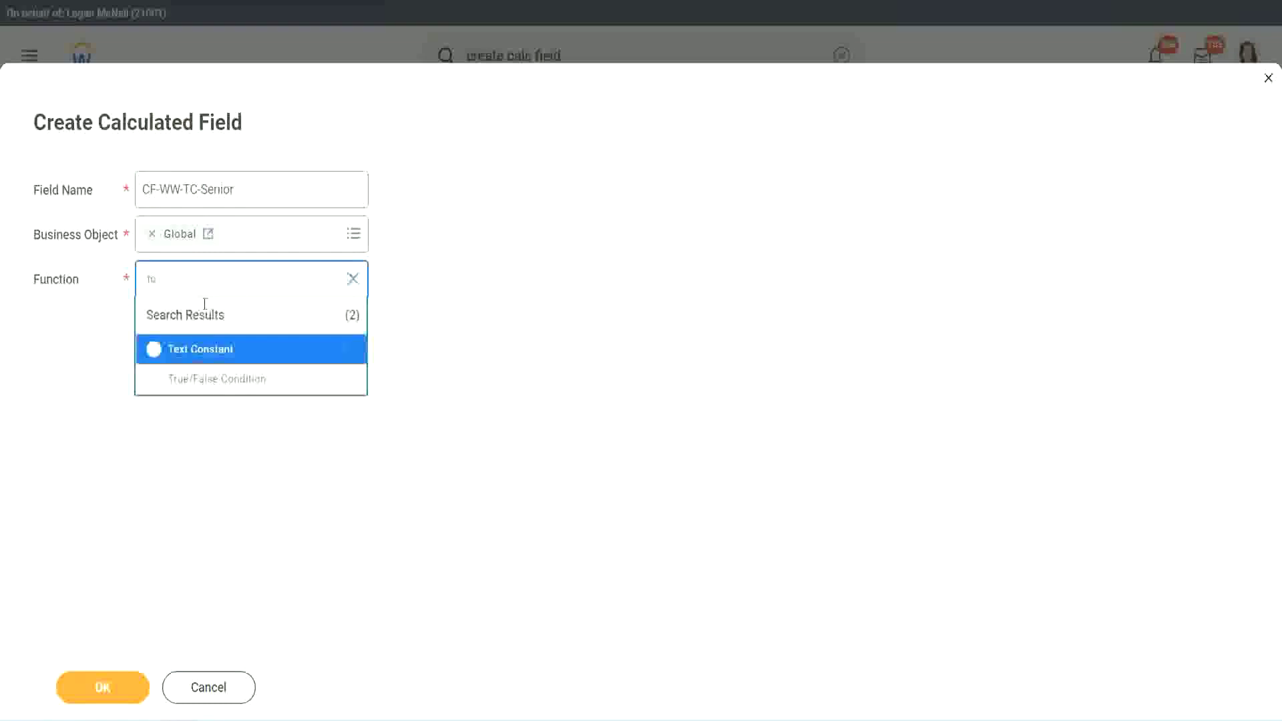
left_click(198, 348)
left_click(116, 693)
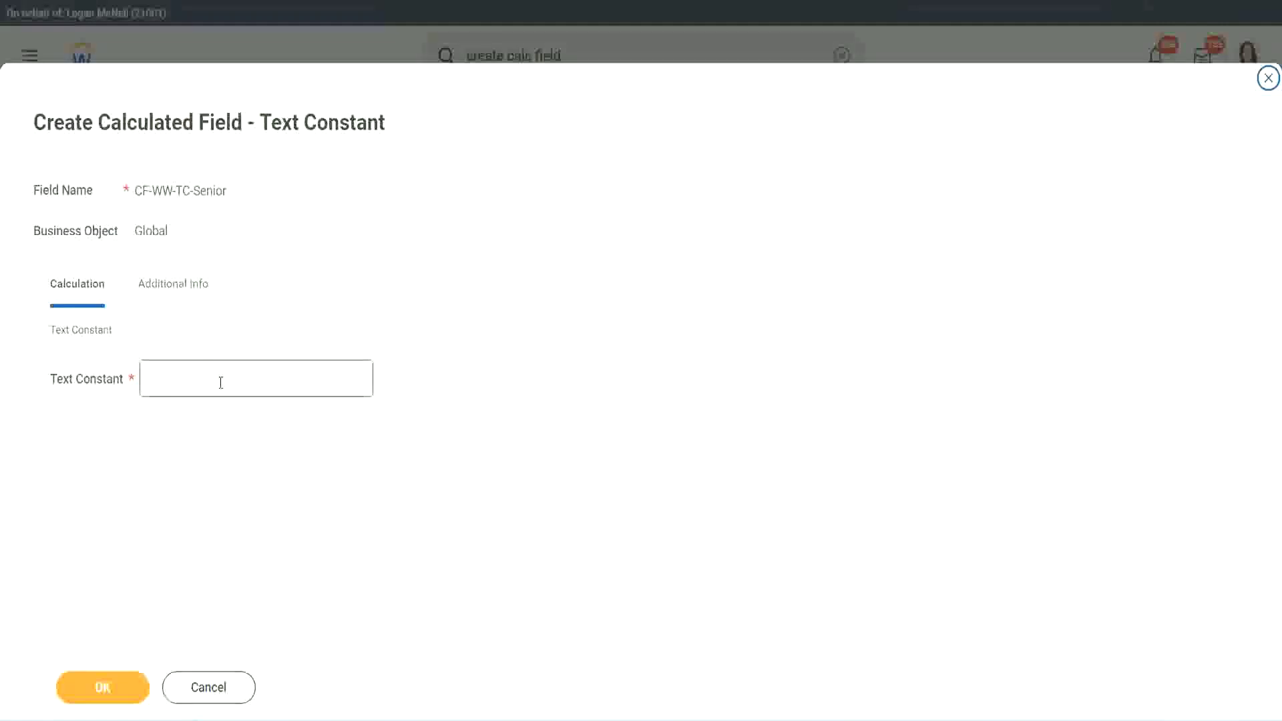
left_click(216, 374)
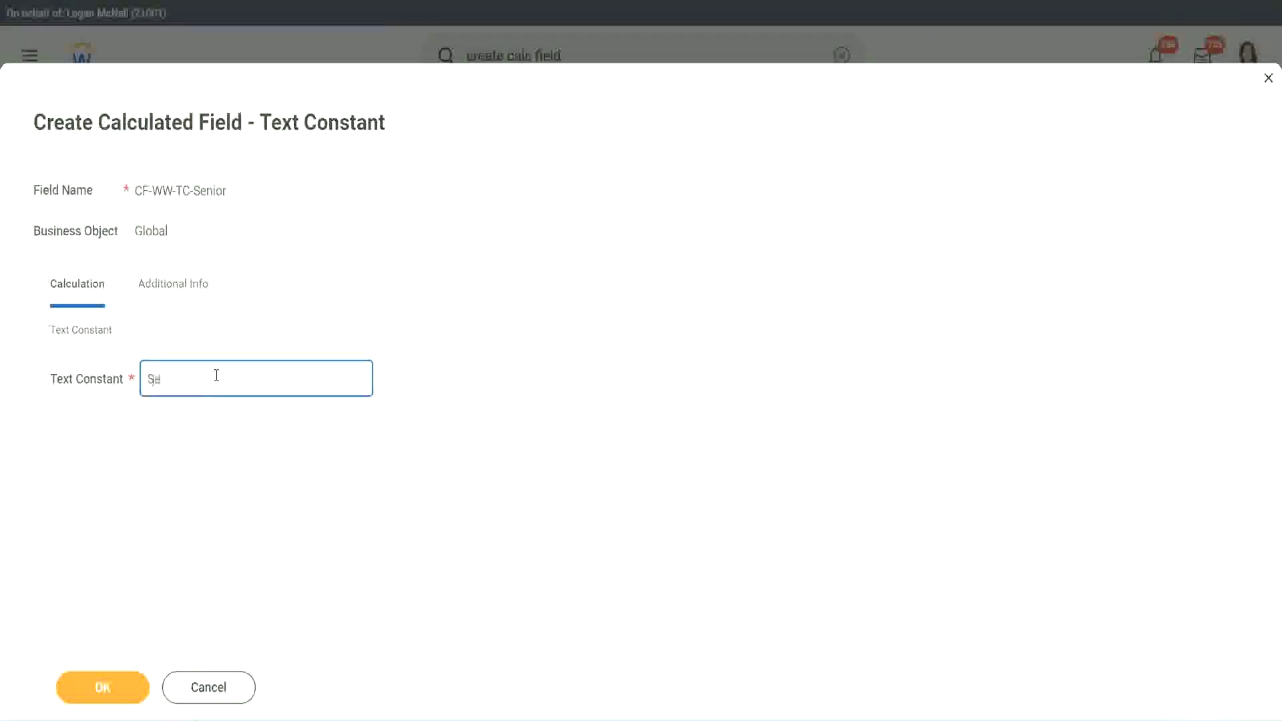
left_click(127, 678)
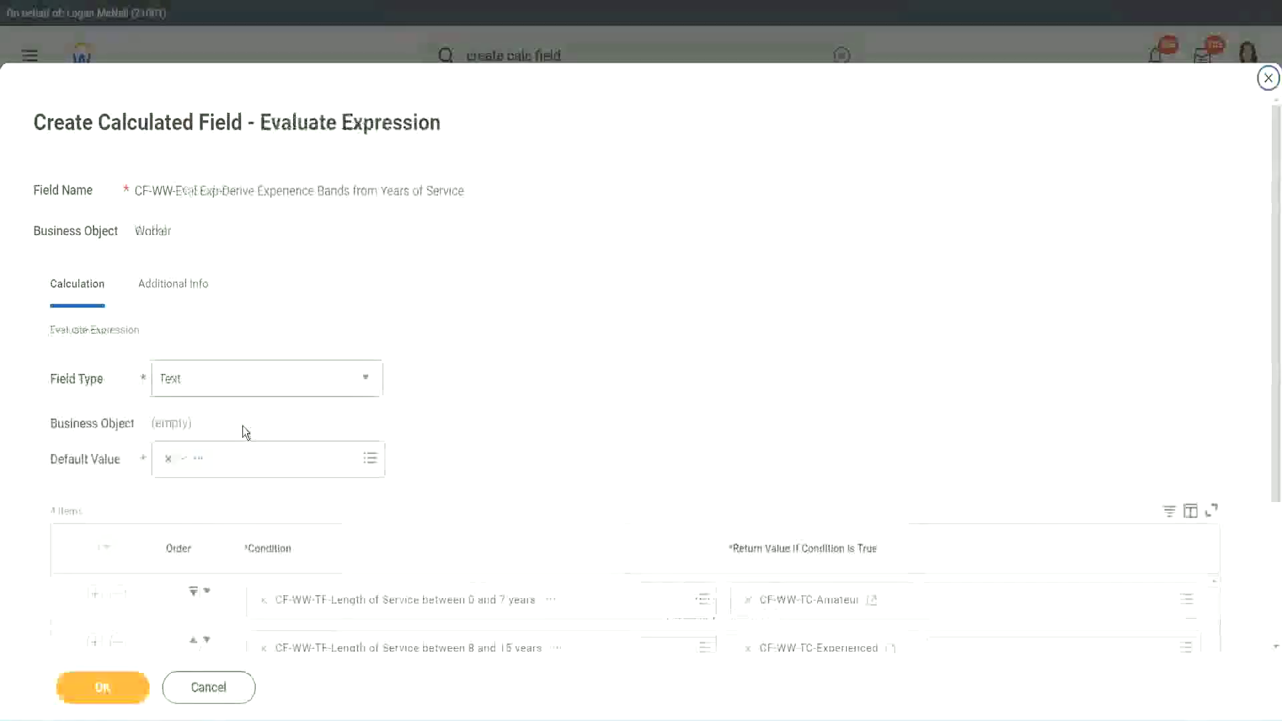
Step: Copy the name CF-WW-TC-Senior and paste it as the name of a new calculated field for the fourth row's return value
scroll(927, 480, "down", 3)
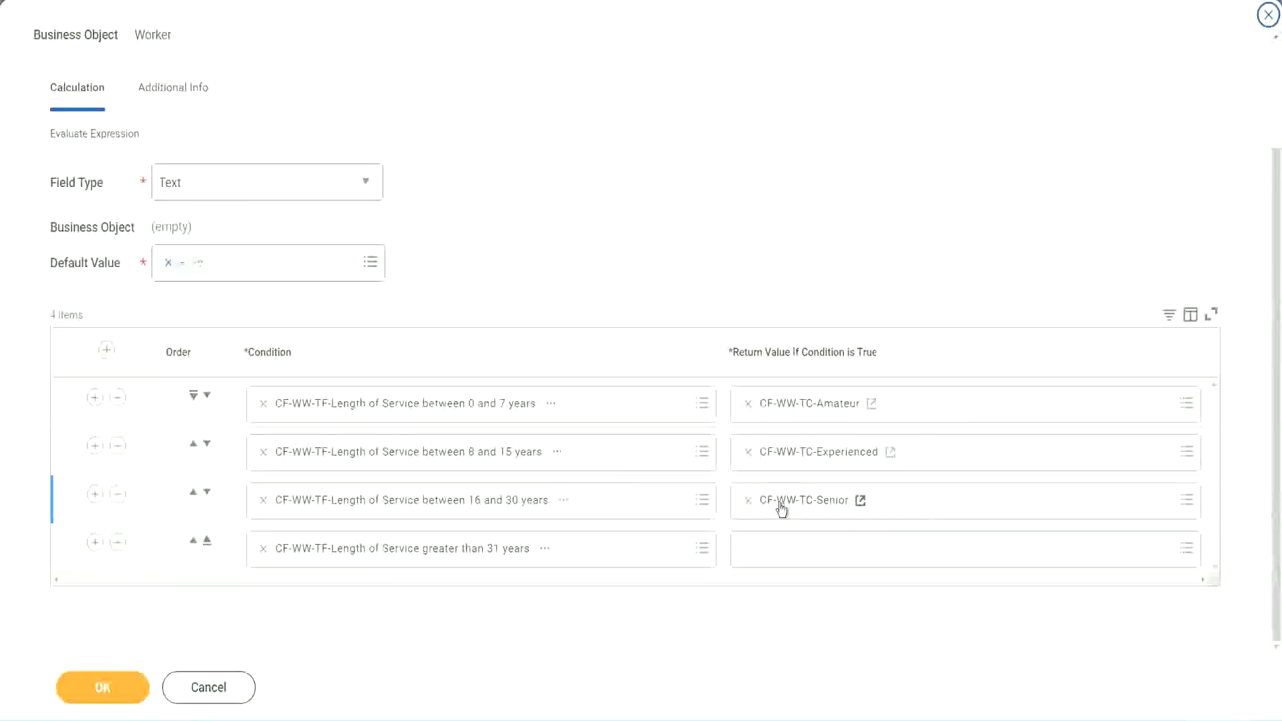
right_click(780, 504)
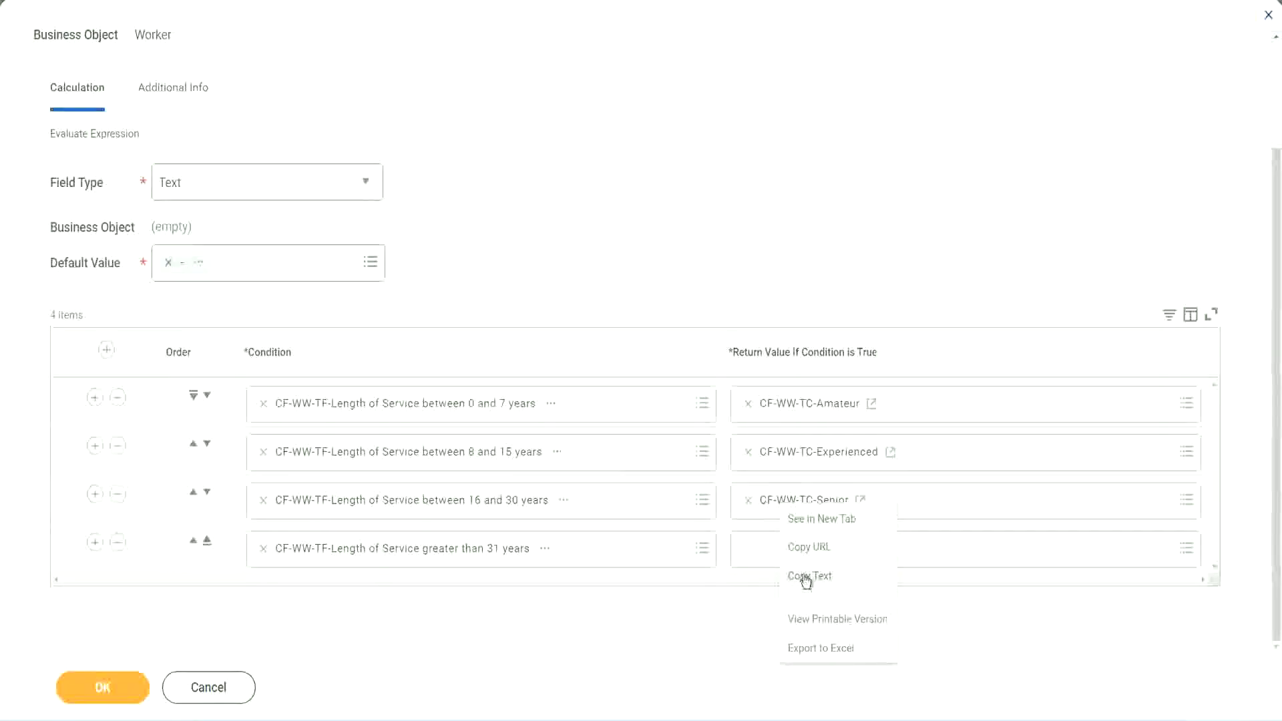
left_click(819, 572)
left_click(778, 550)
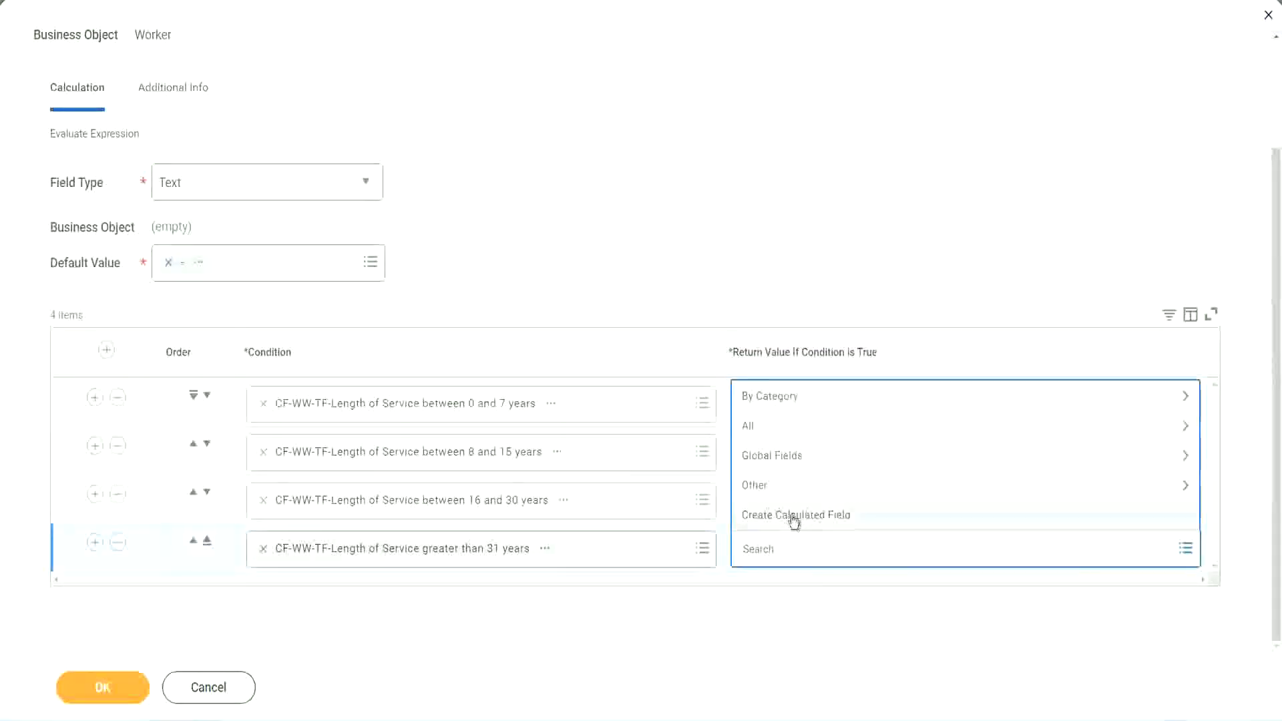
left_click(793, 519)
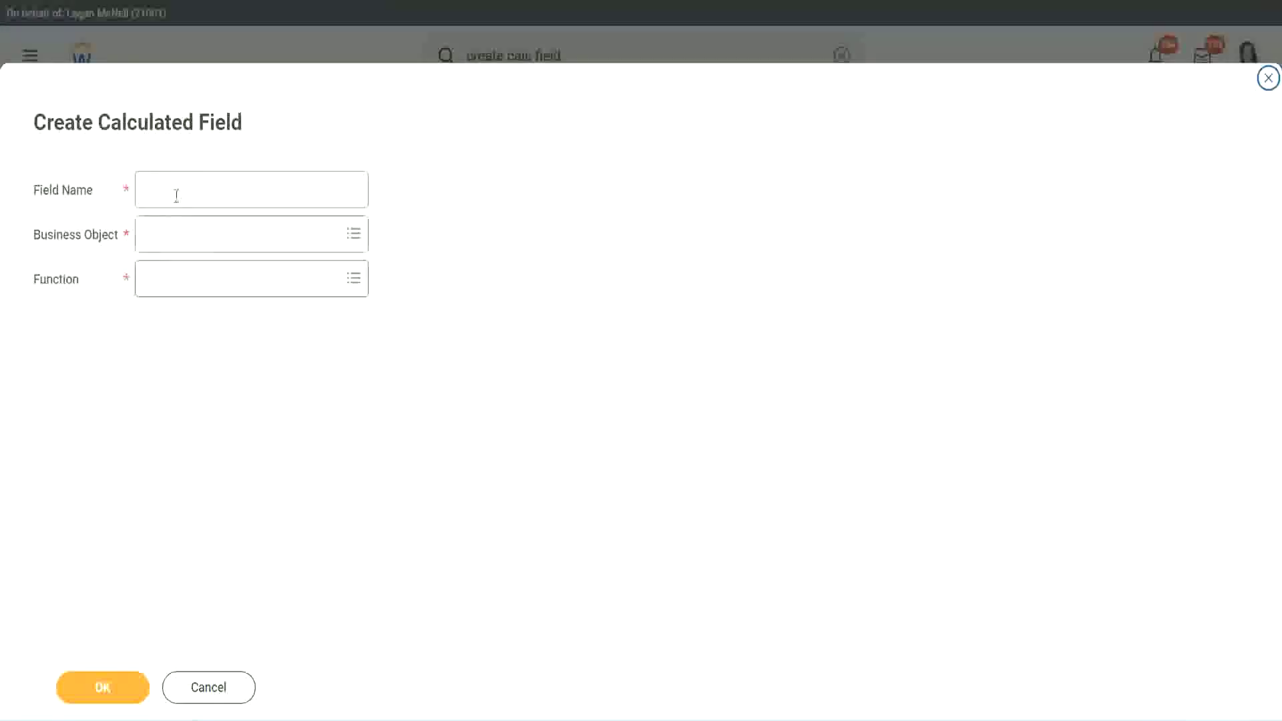
left_click(177, 195)
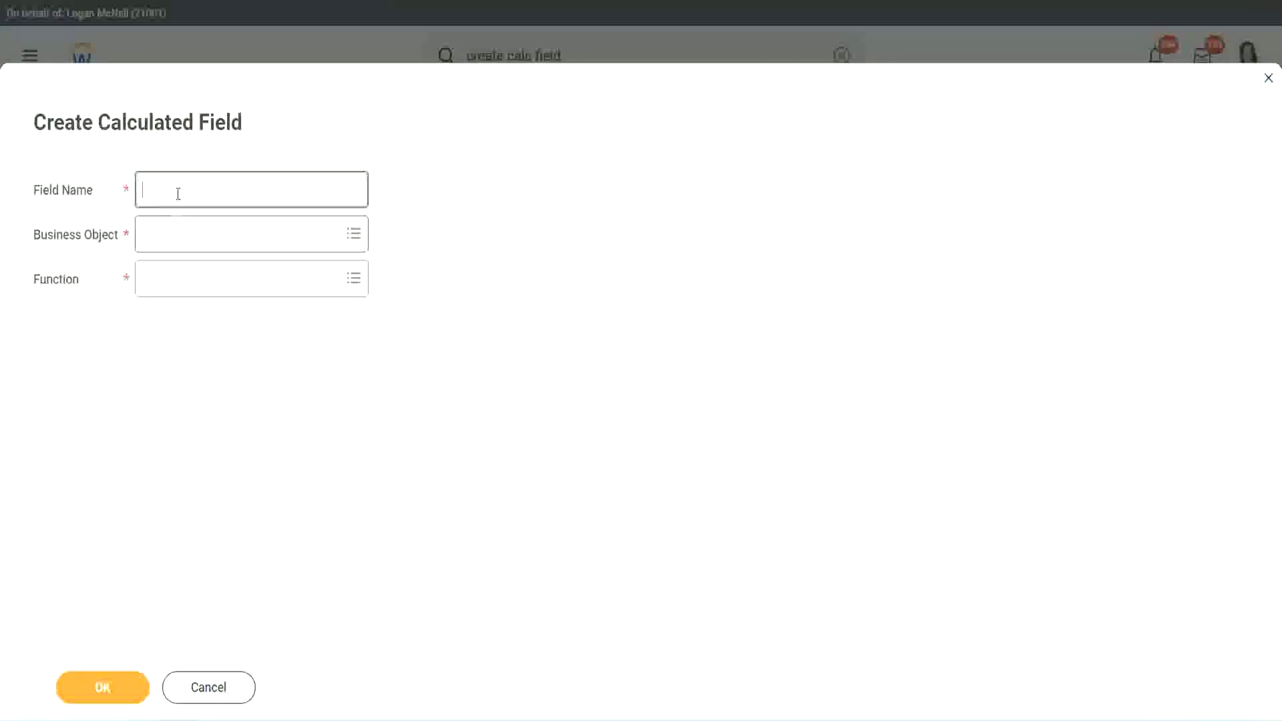
key("ctrl+v")
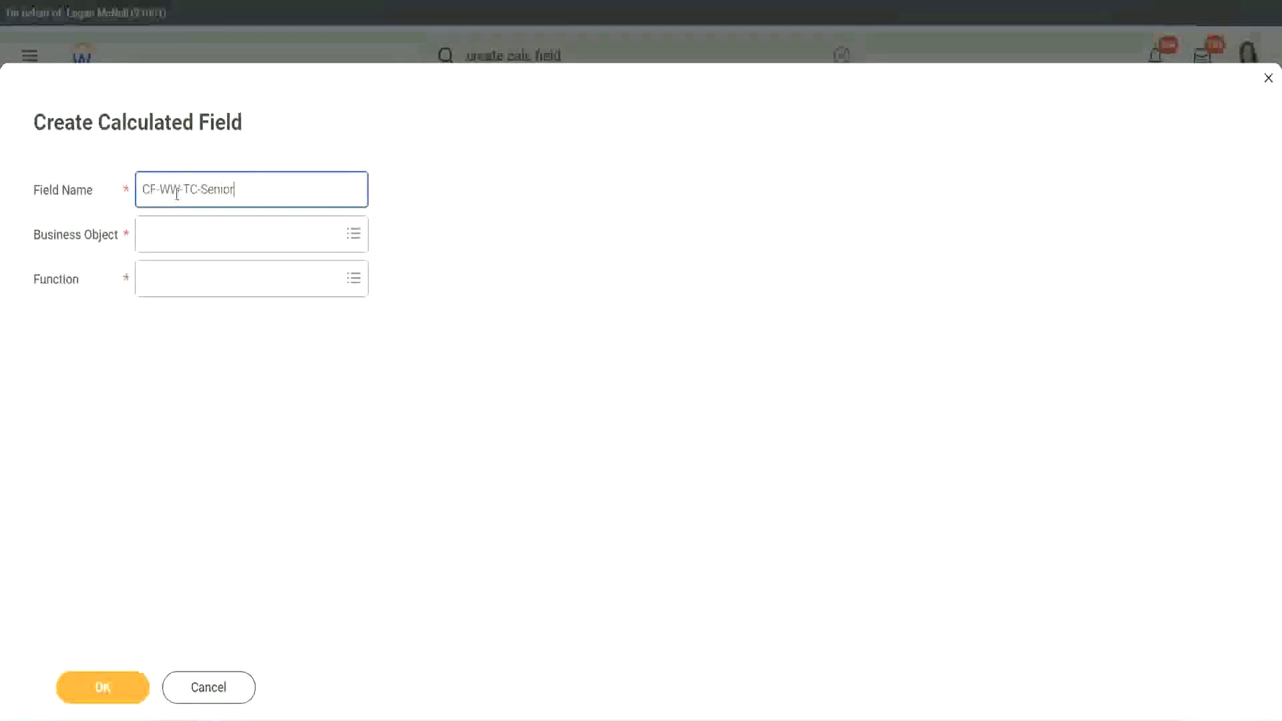
Step: Change the new field's name to CF-WW-TC-Legend and set its business object to Global
key("ctrl+shift+Left")
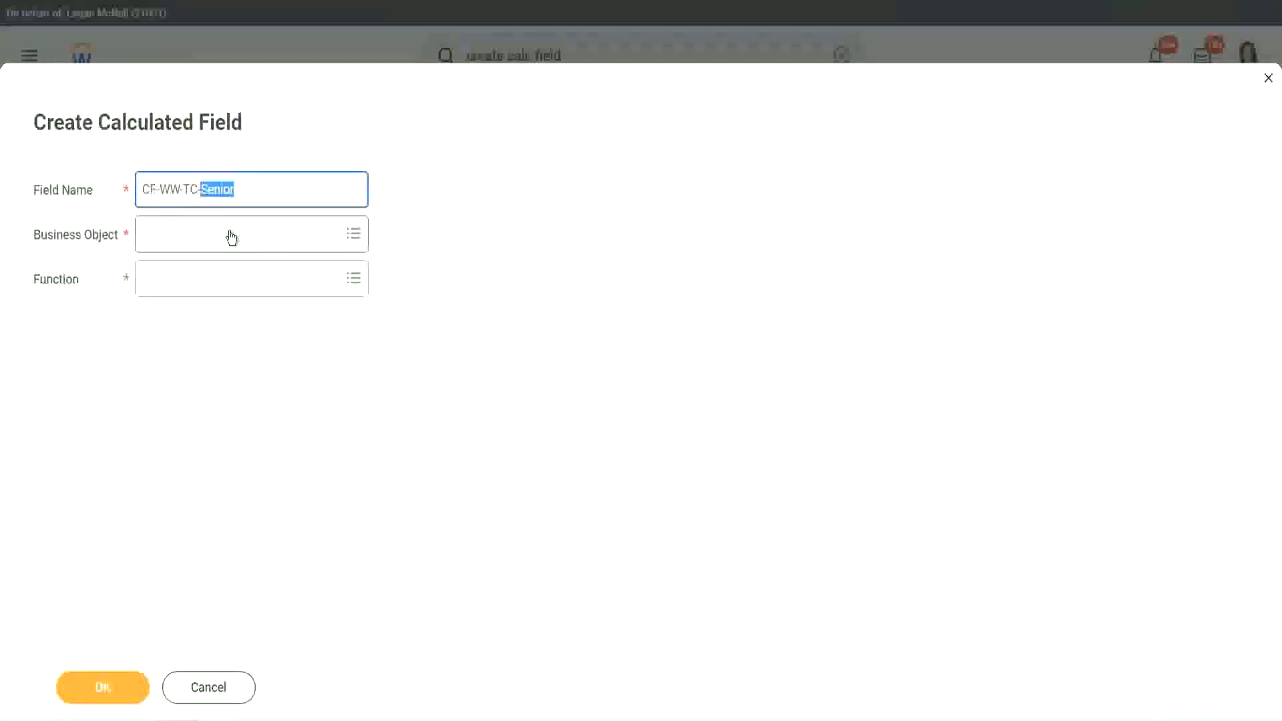
type("Legend")
left_click(180, 241)
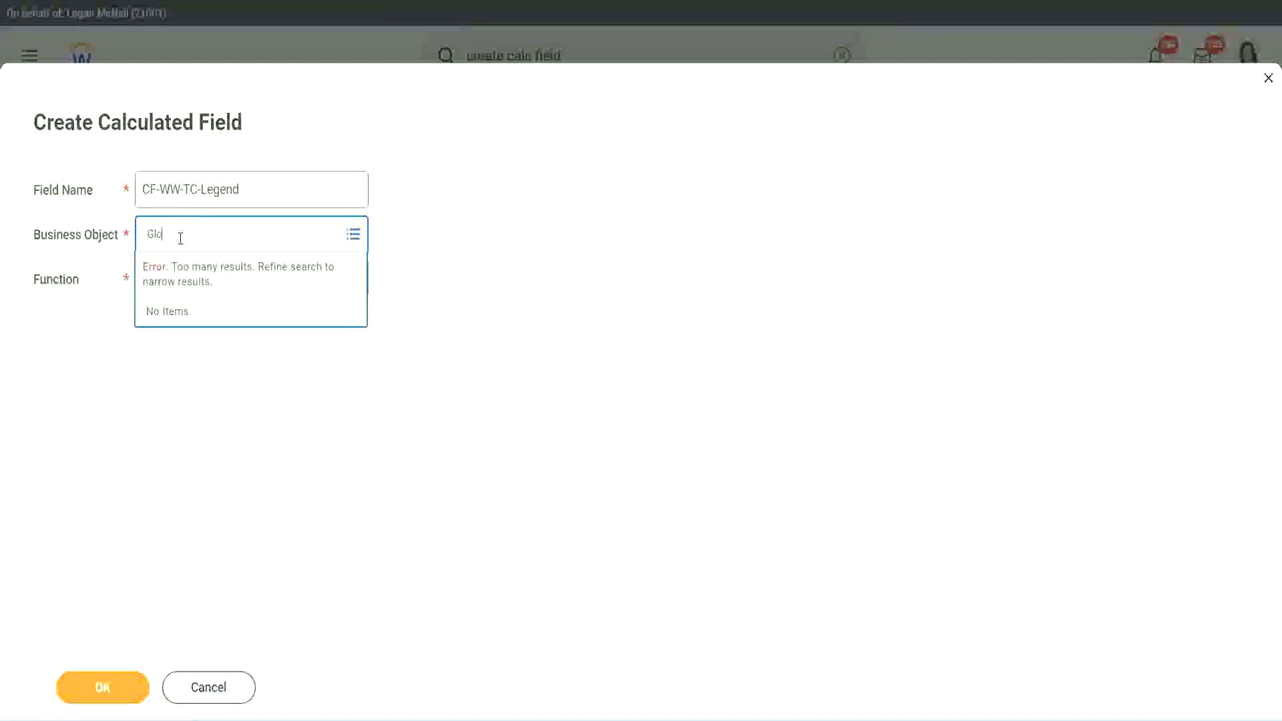
type("Global")
key("Return")
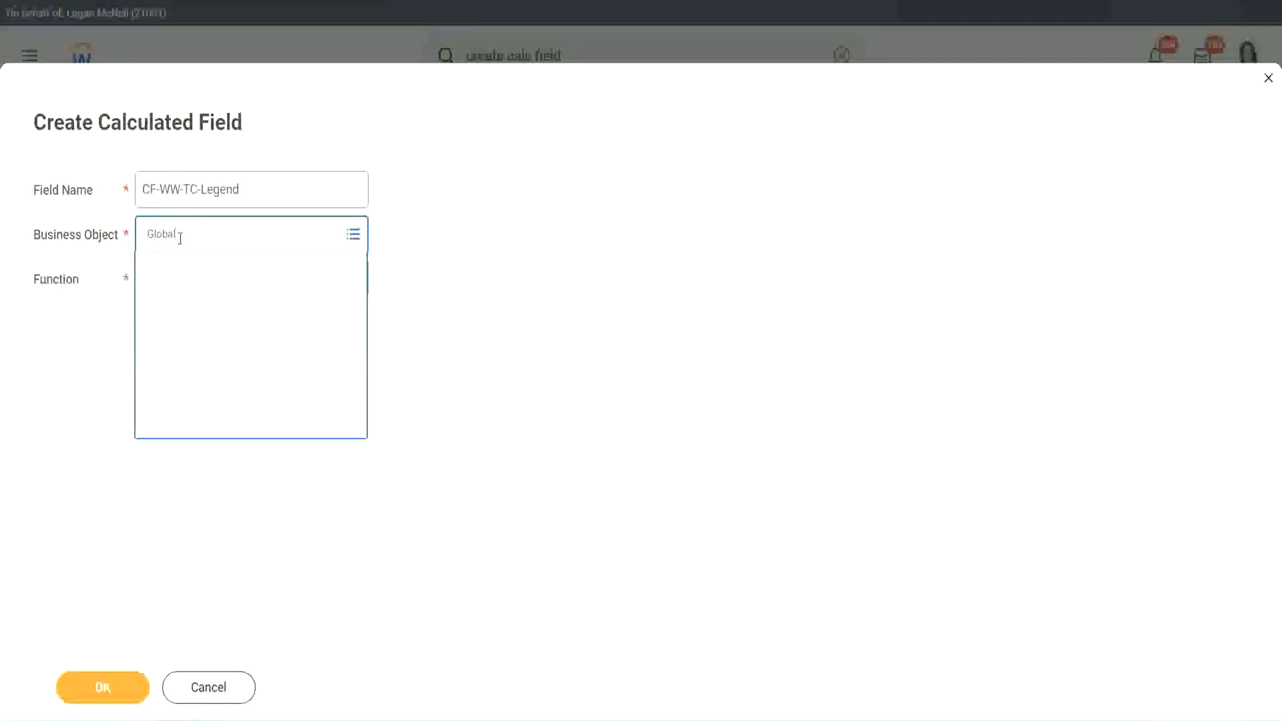
left_click(190, 309)
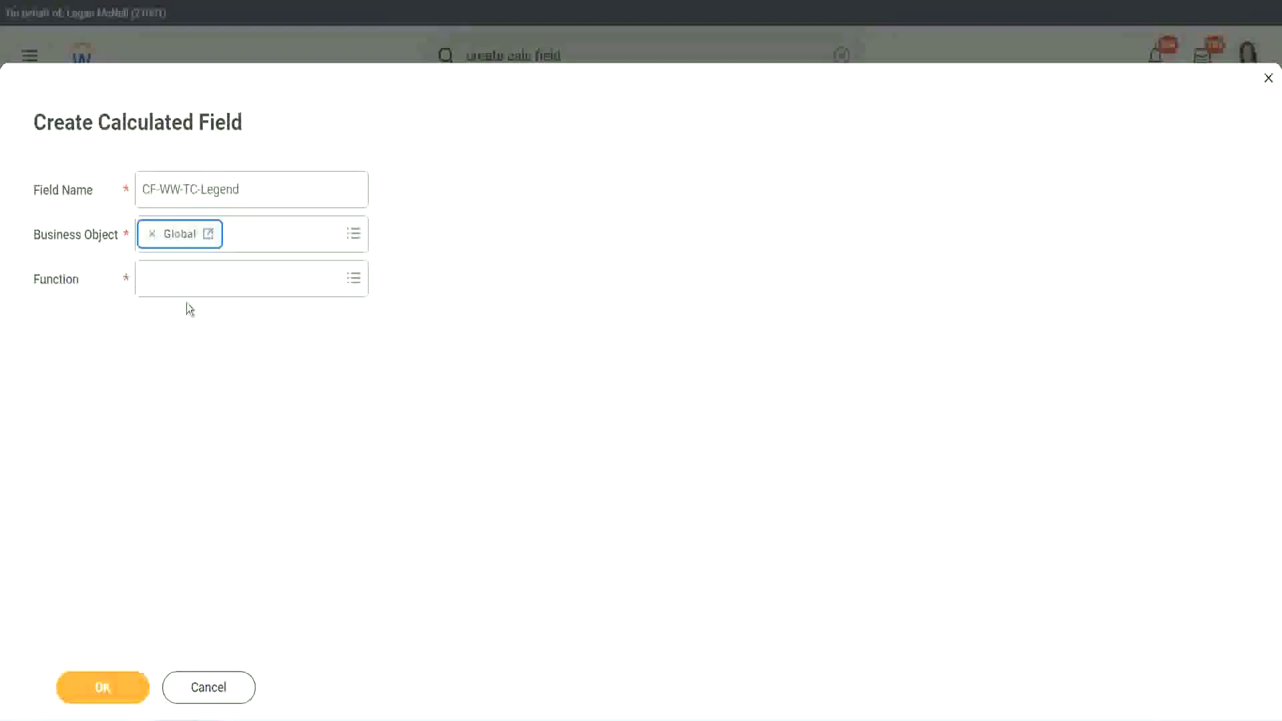
Step: Define CF-WW-TC-Legend as a Text Constant with the text Legend and save it as the fourth row's return value
left_click(184, 279)
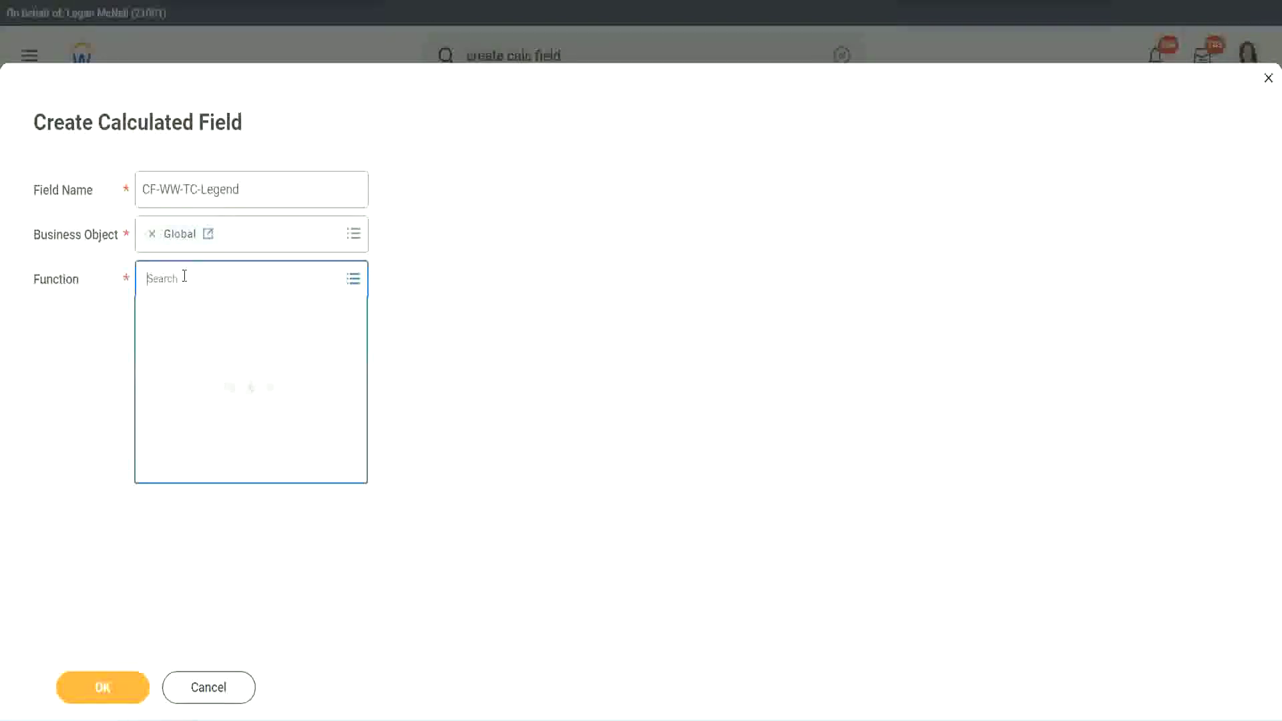
type("te")
key("Return")
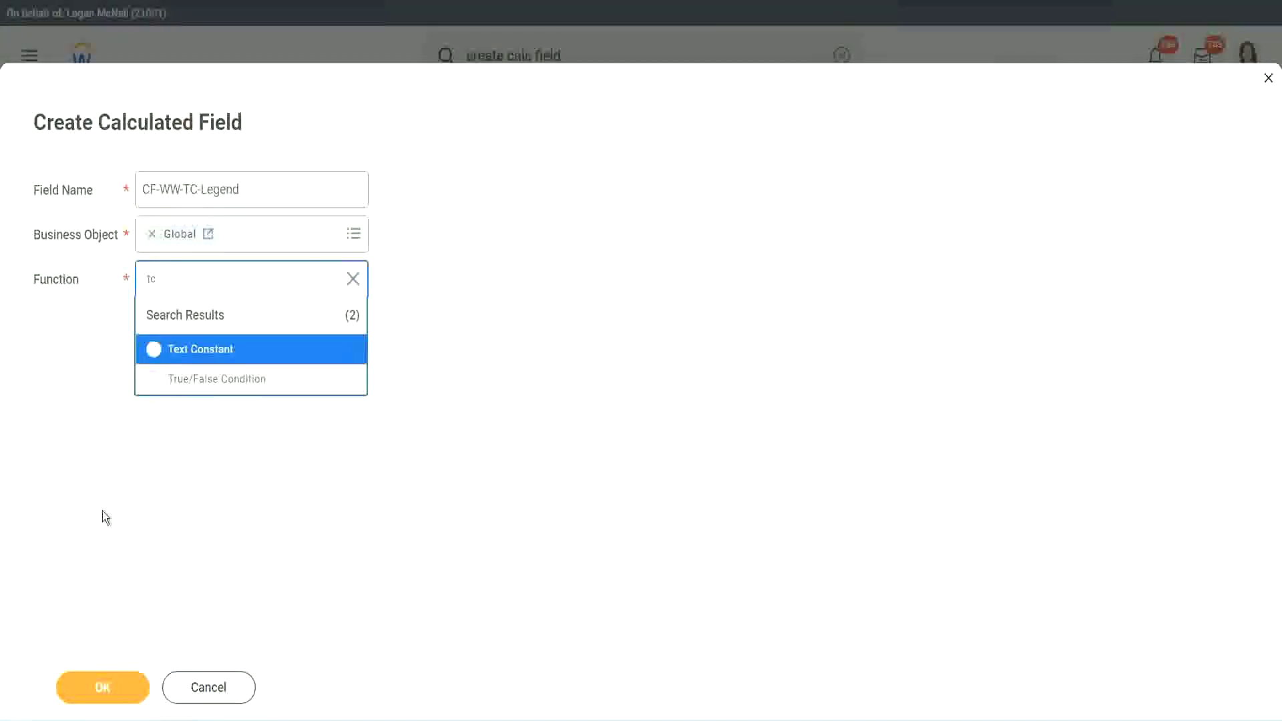
left_click(232, 357)
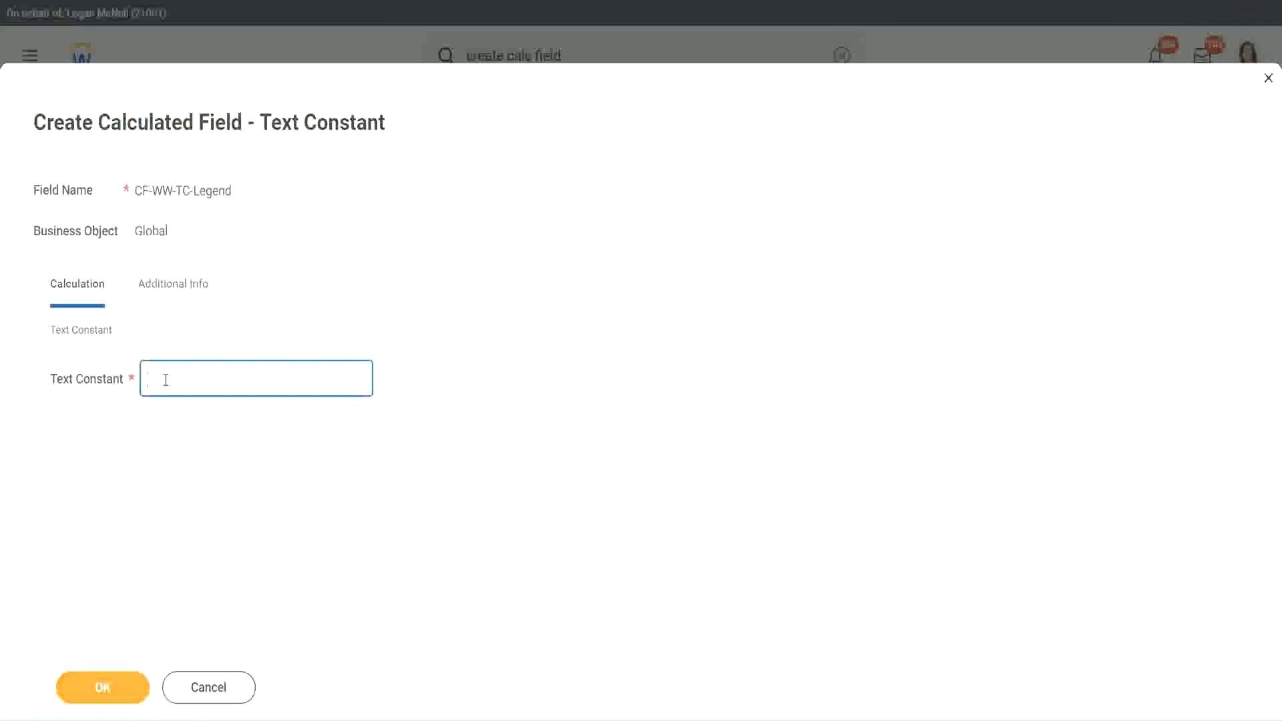
type("Legend")
left_click(109, 691)
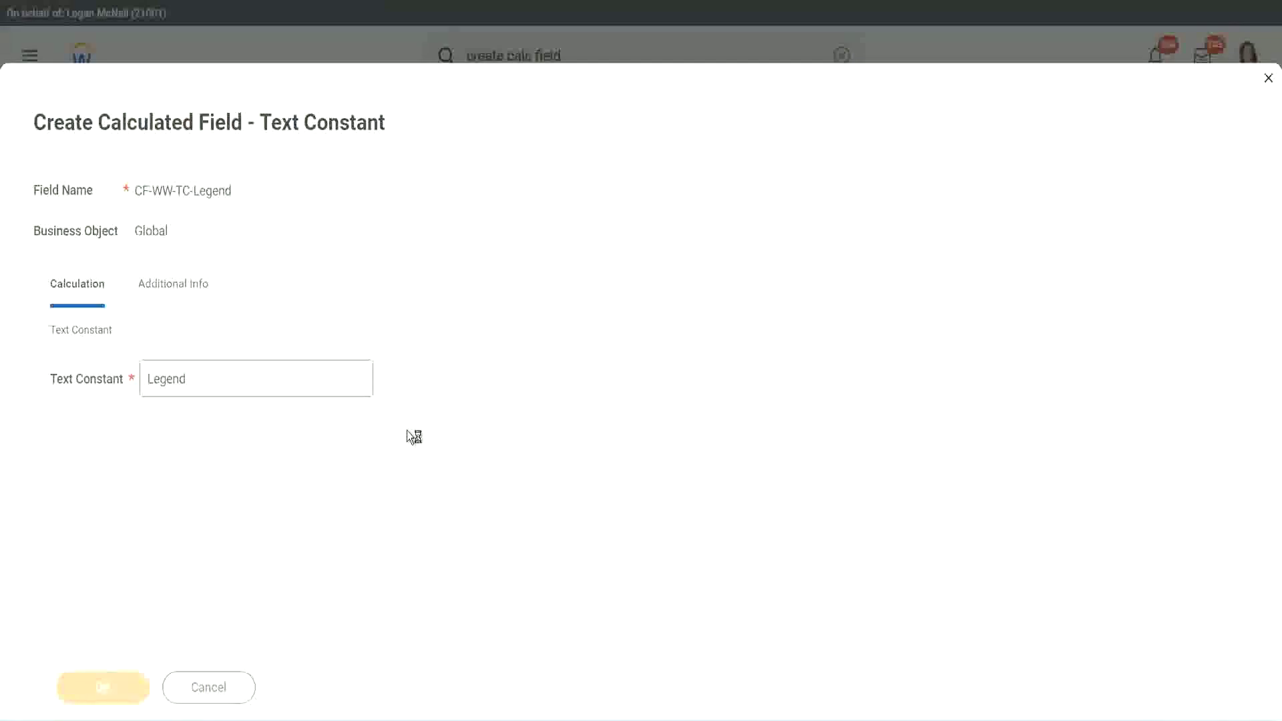
Step: Check the field type, conditions and return values, and save the Evaluate Expression calculated field
scroll(679, 360, "down", 3)
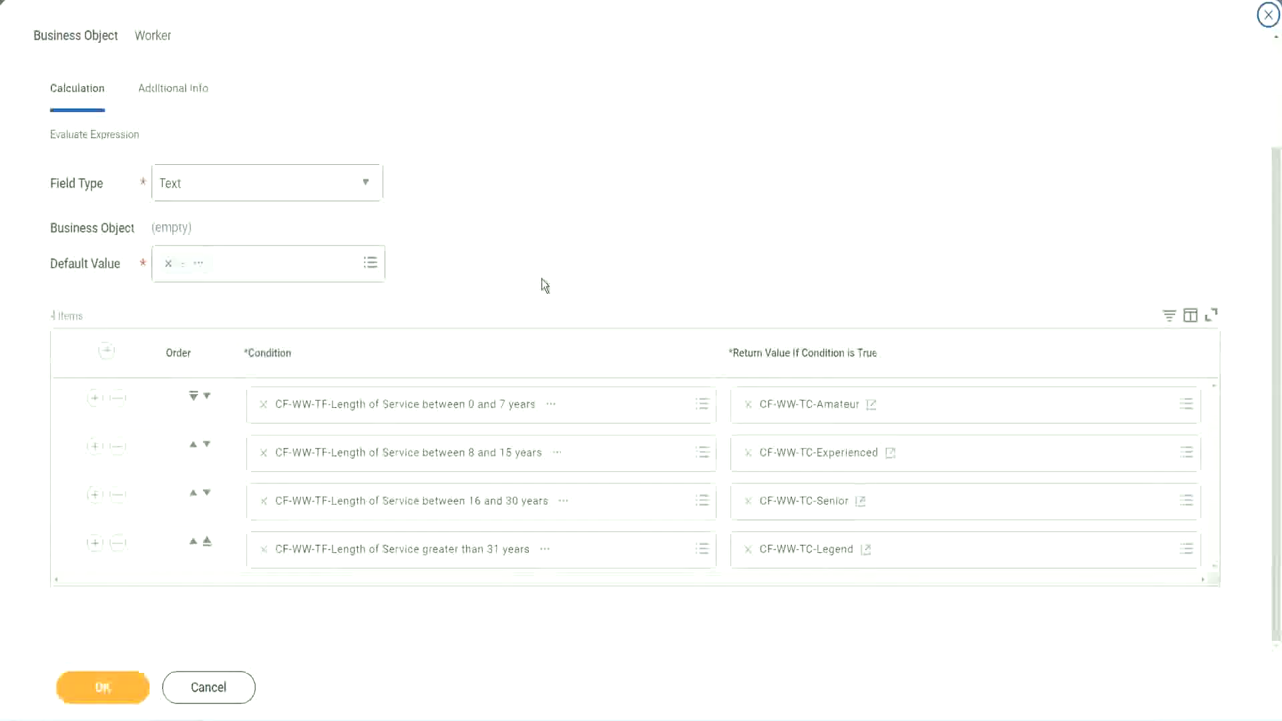
scroll(542, 268, "up", 1)
scroll(542, 267, "up", 1)
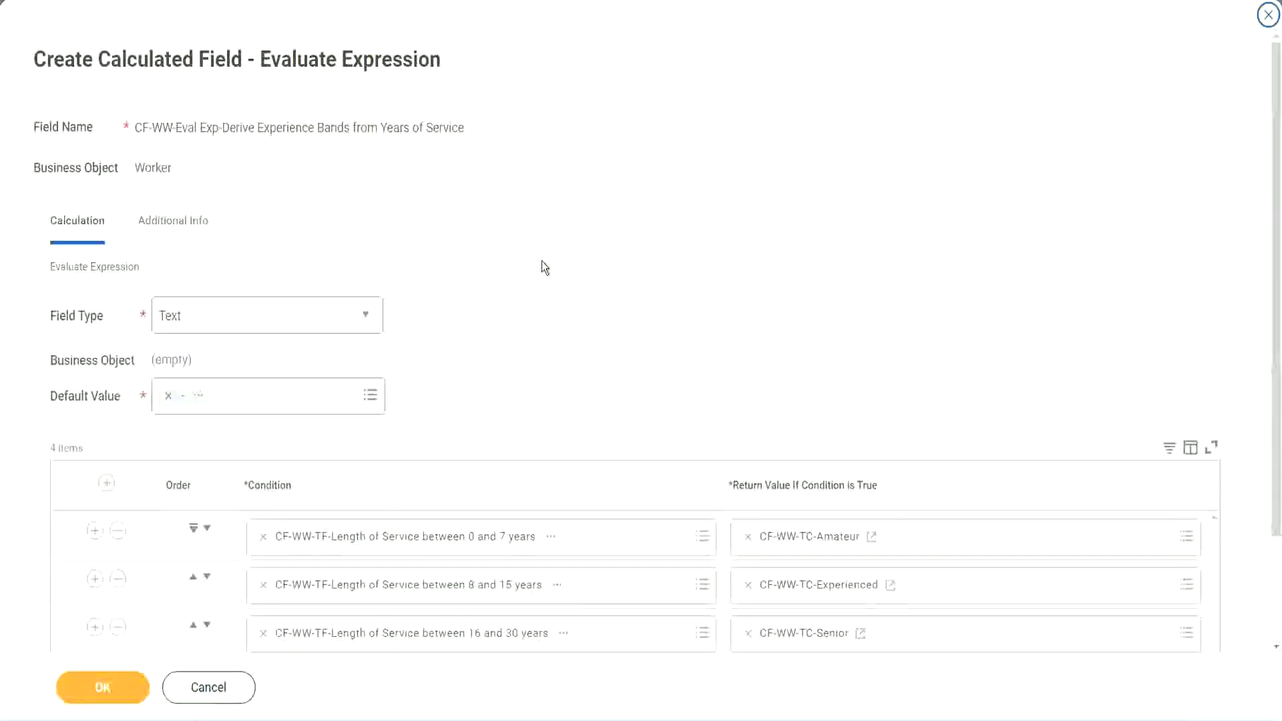
scroll(542, 268, "down", 2)
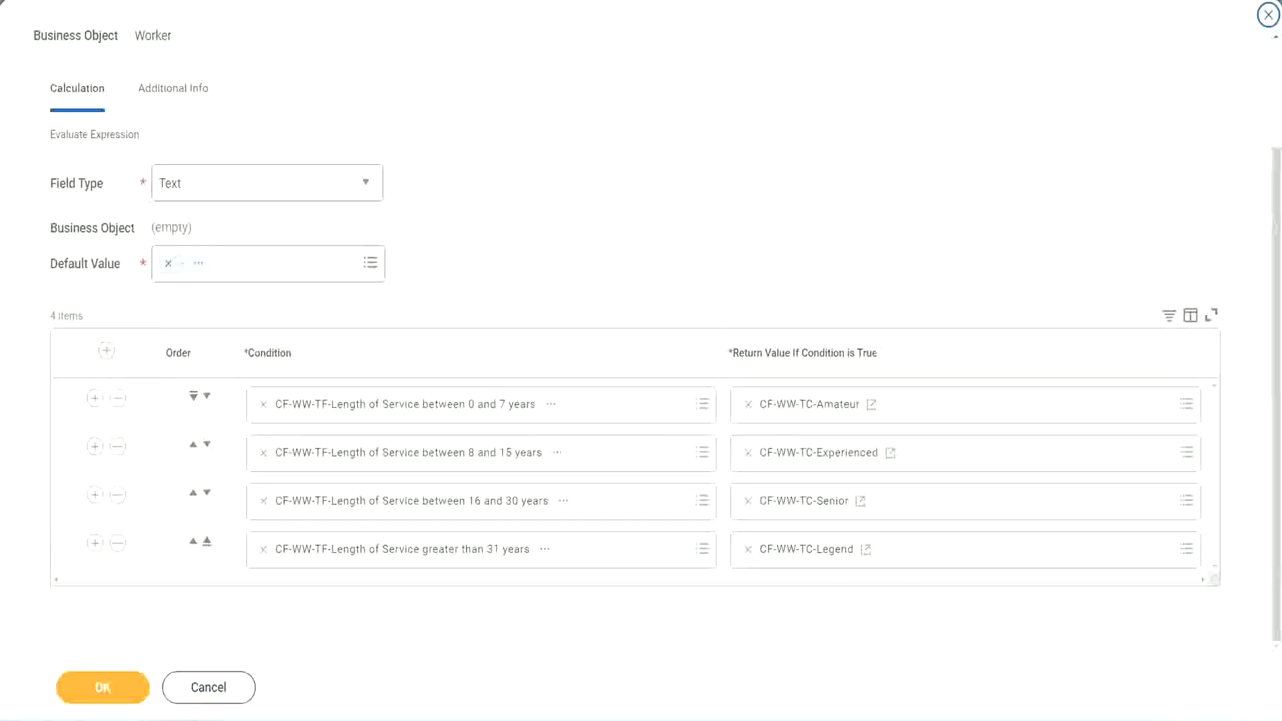
left_click_drag(822, 187, 831, 318)
left_click_drag(159, 115, 164, 161)
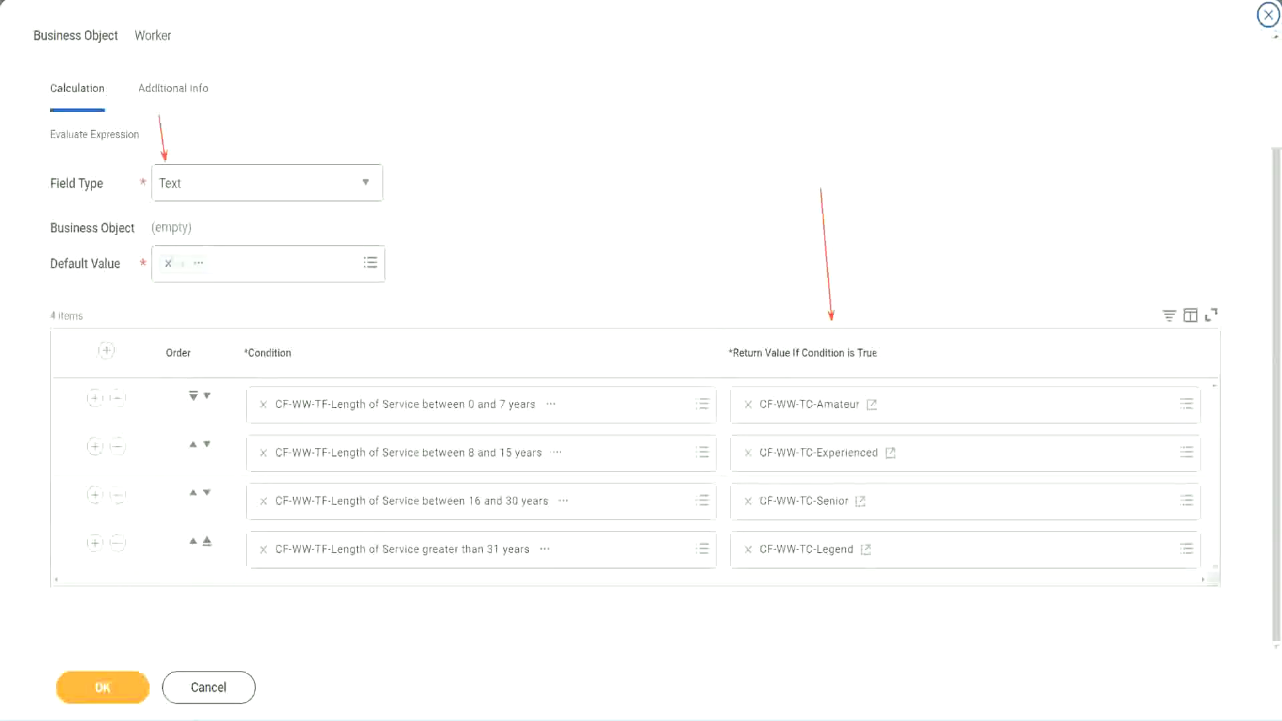
left_click(111, 684)
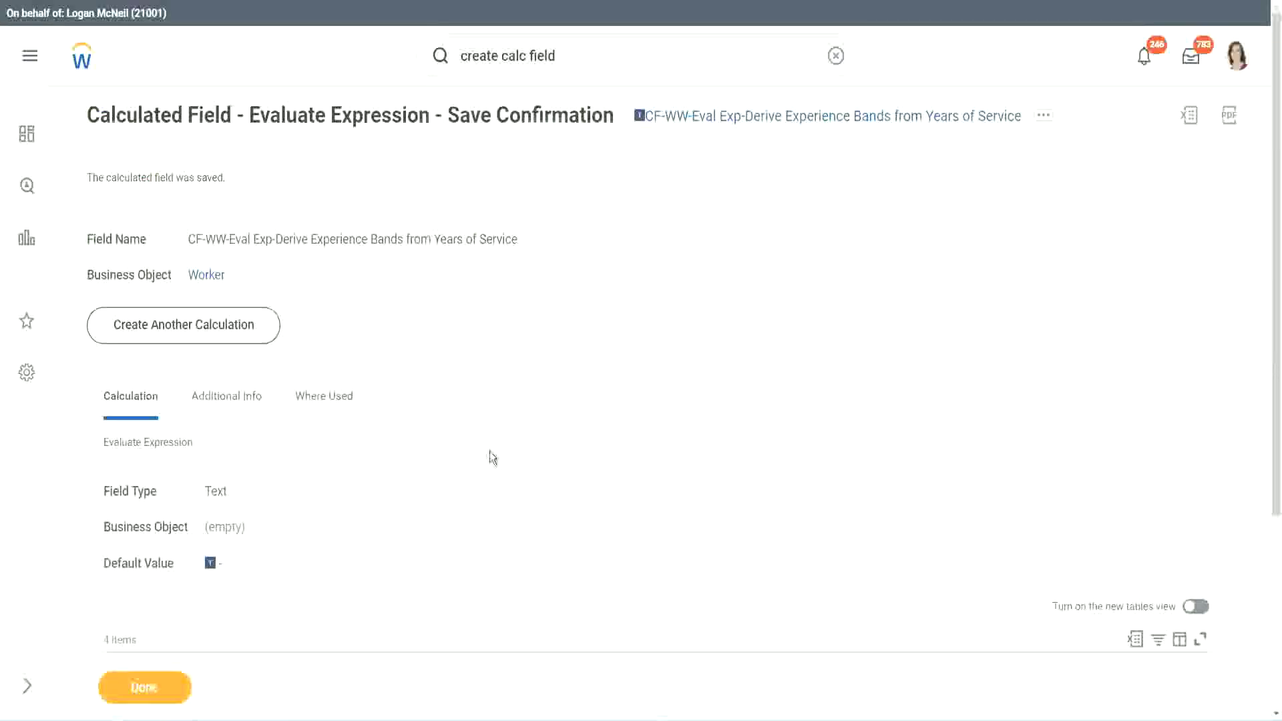
Step: Review the saved experience bands field, copy its name and close the save confirmation
scroll(492, 457, "down", 4)
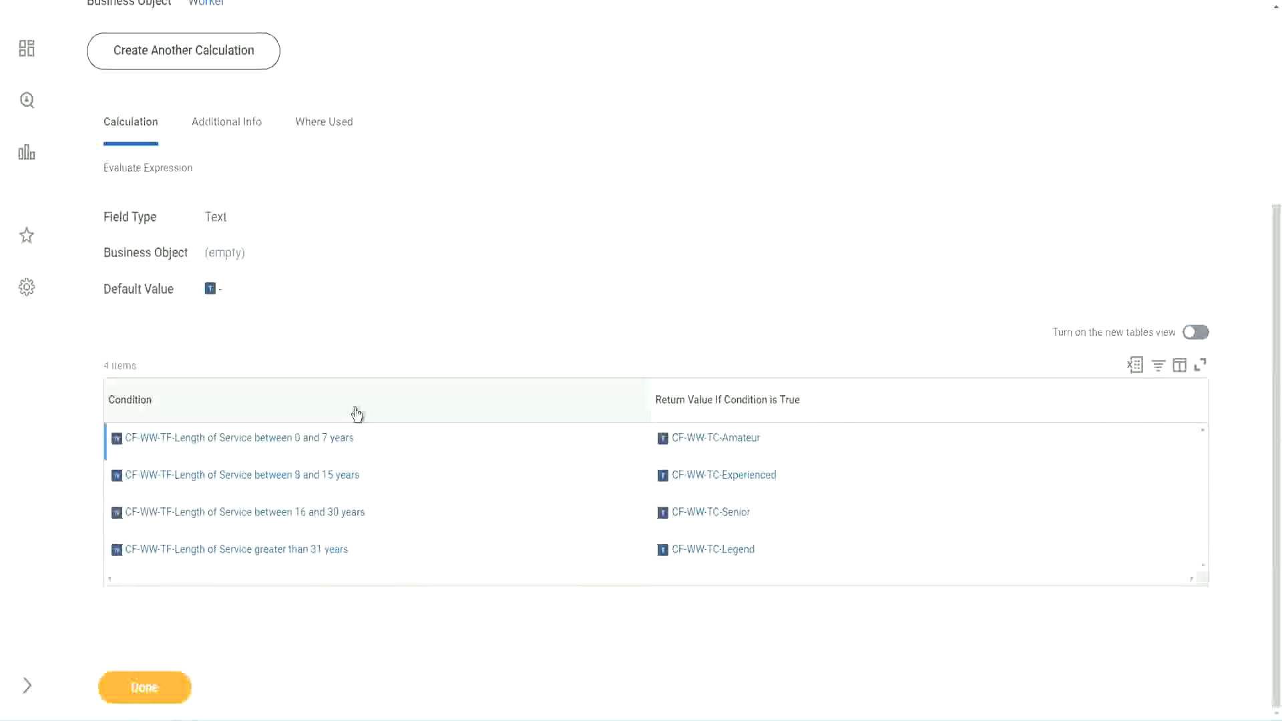
scroll(393, 348, "up", 4)
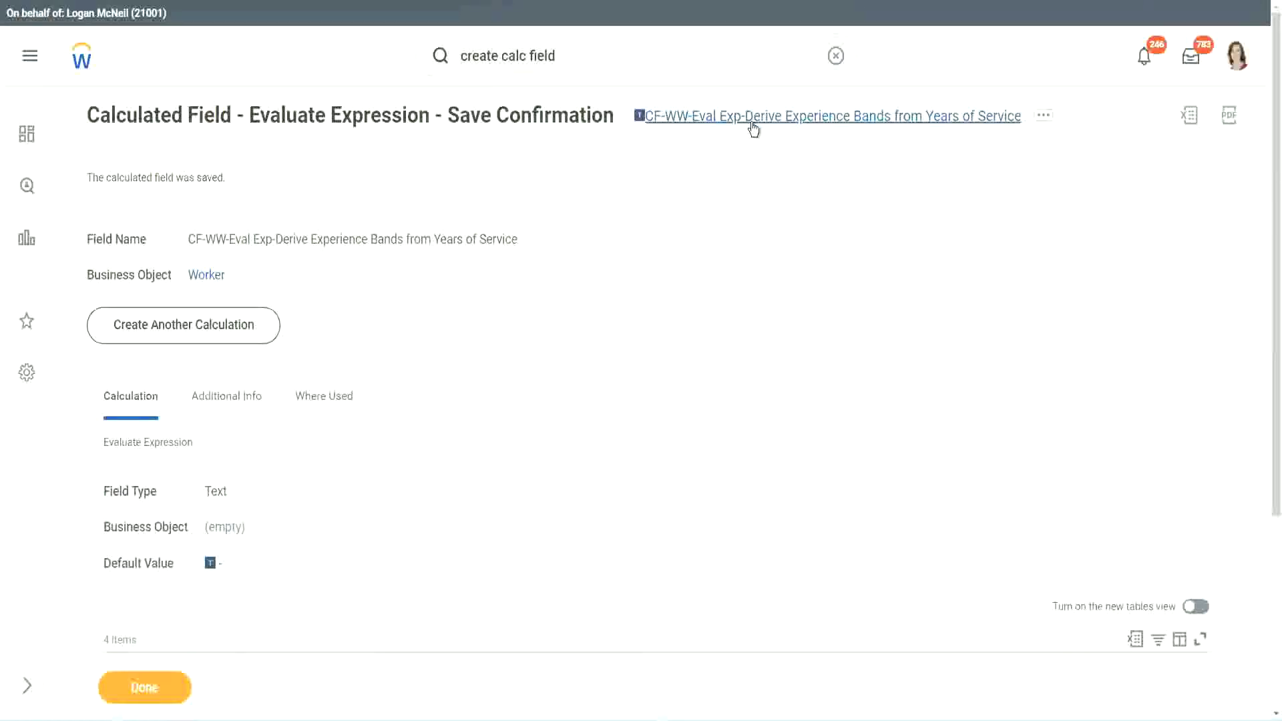
left_click(788, 204)
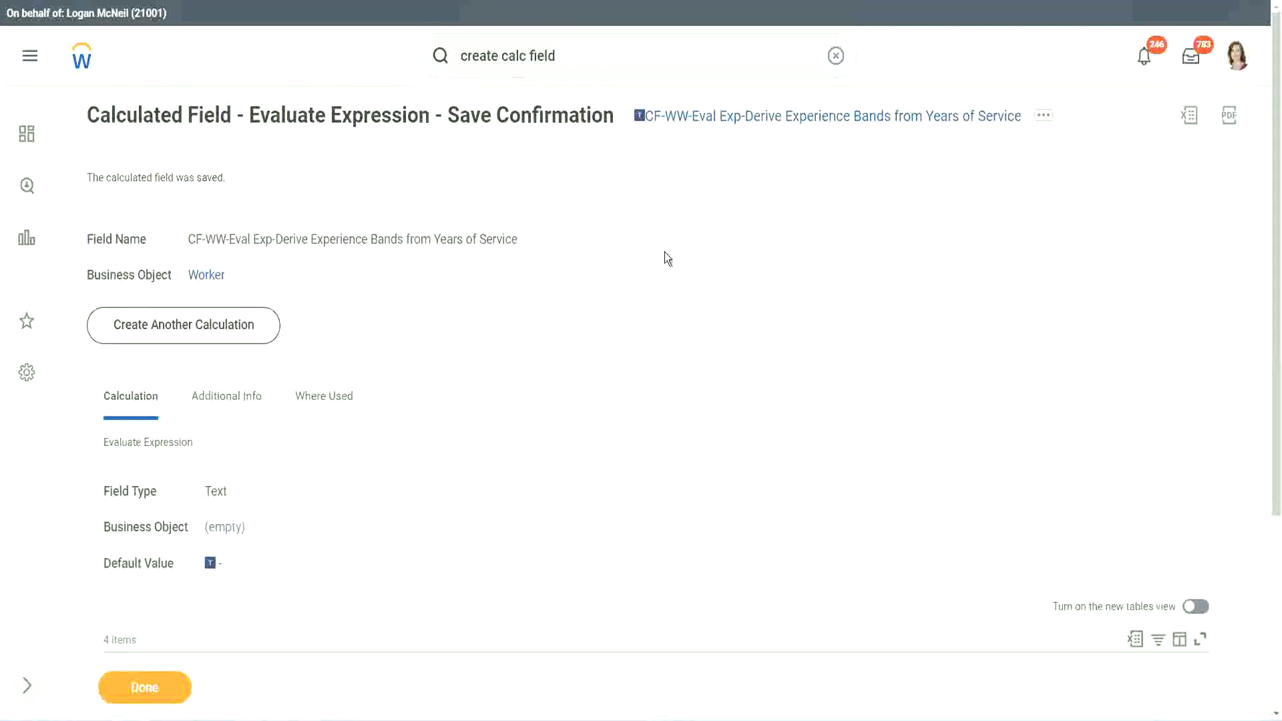
left_click(143, 690)
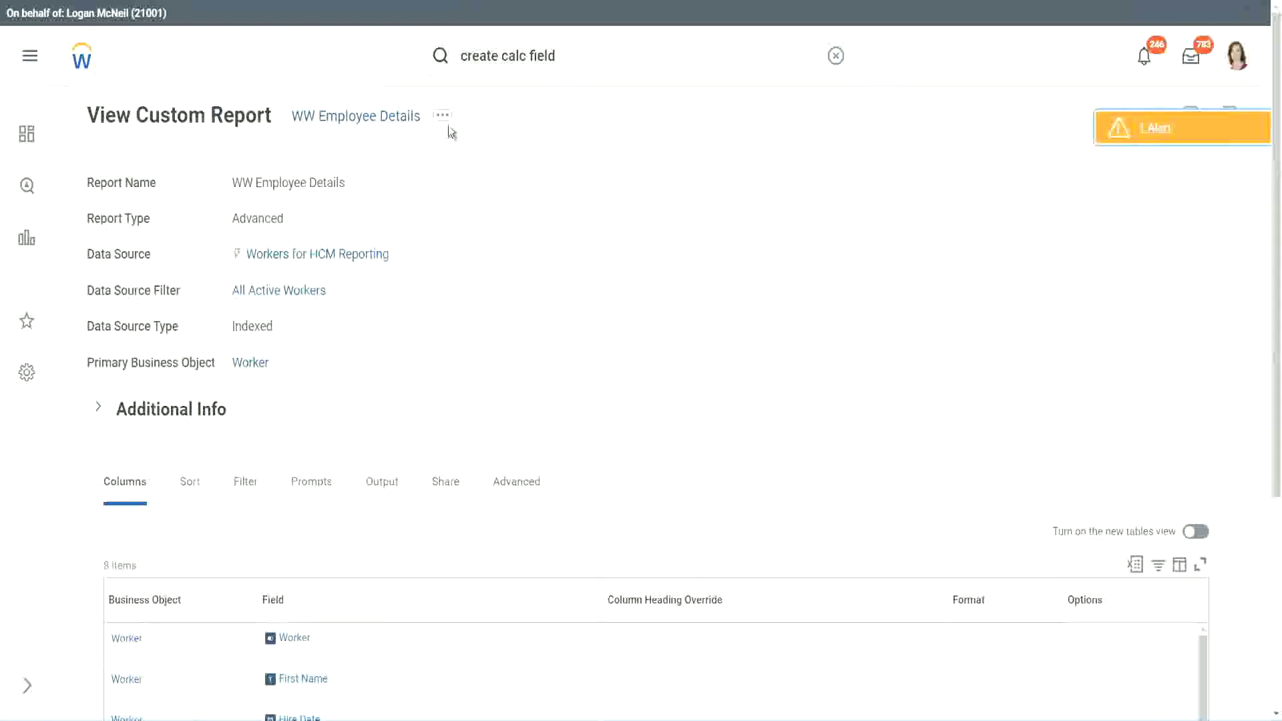
Step: Open the WW Employee Details custom report for editing and add a new row to its columns
left_click(445, 120)
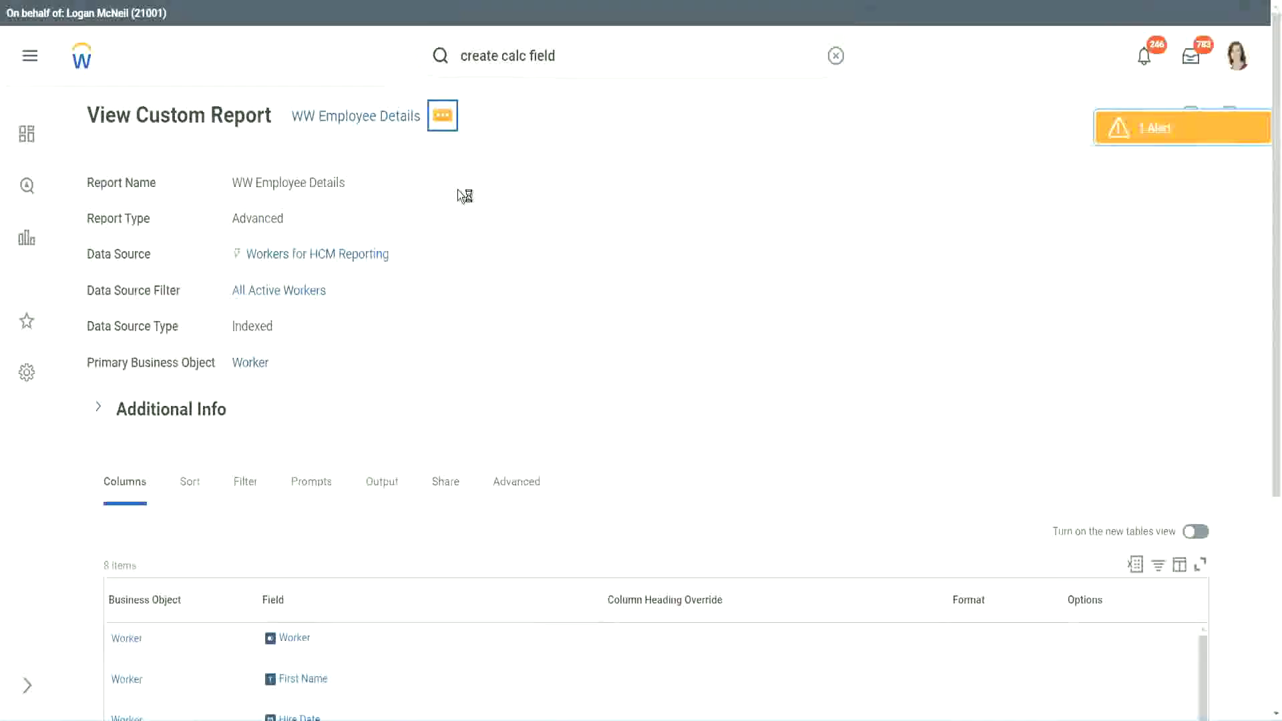
mouse_move(522, 193)
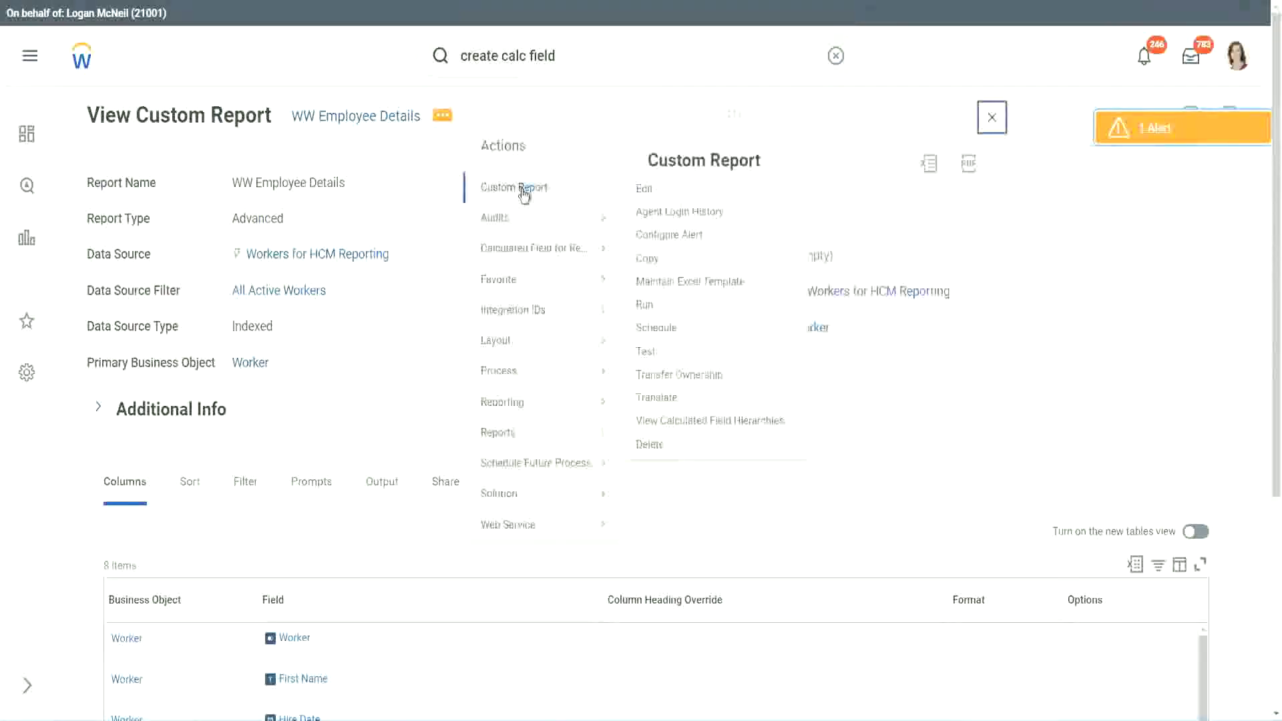
left_click(651, 193)
scroll(468, 292, "down", 4)
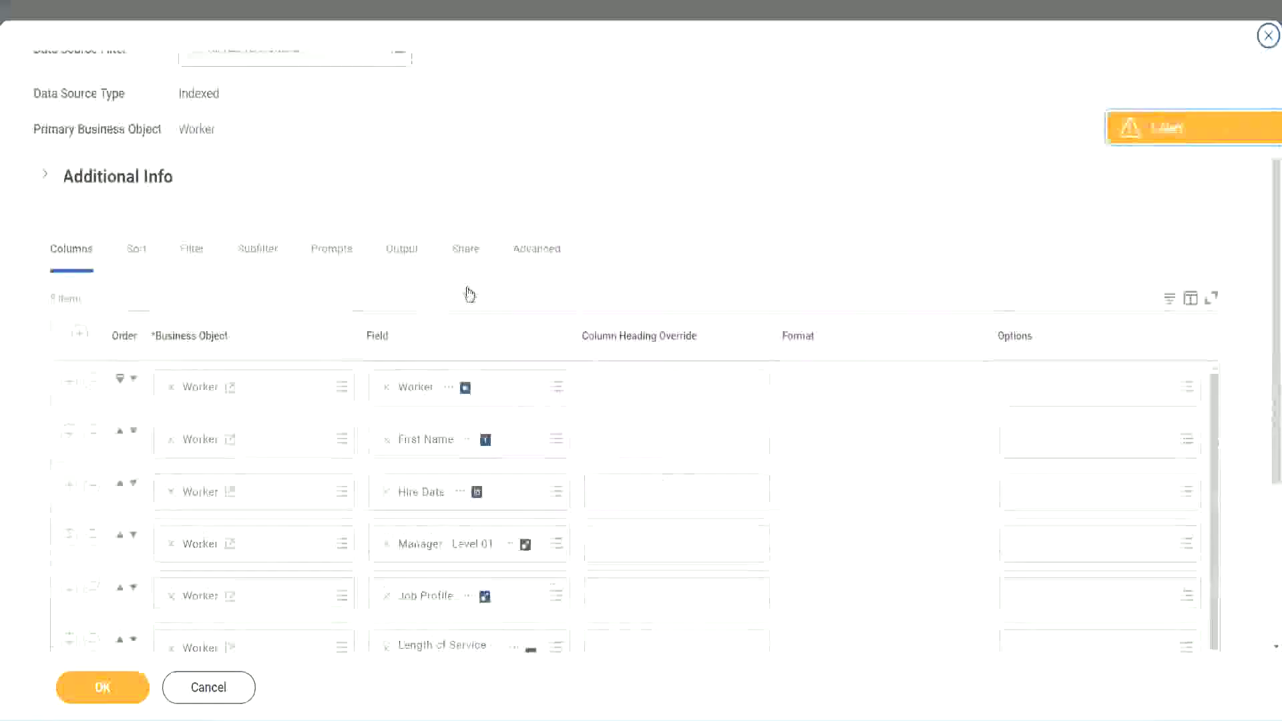
scroll(469, 294, "down", 2)
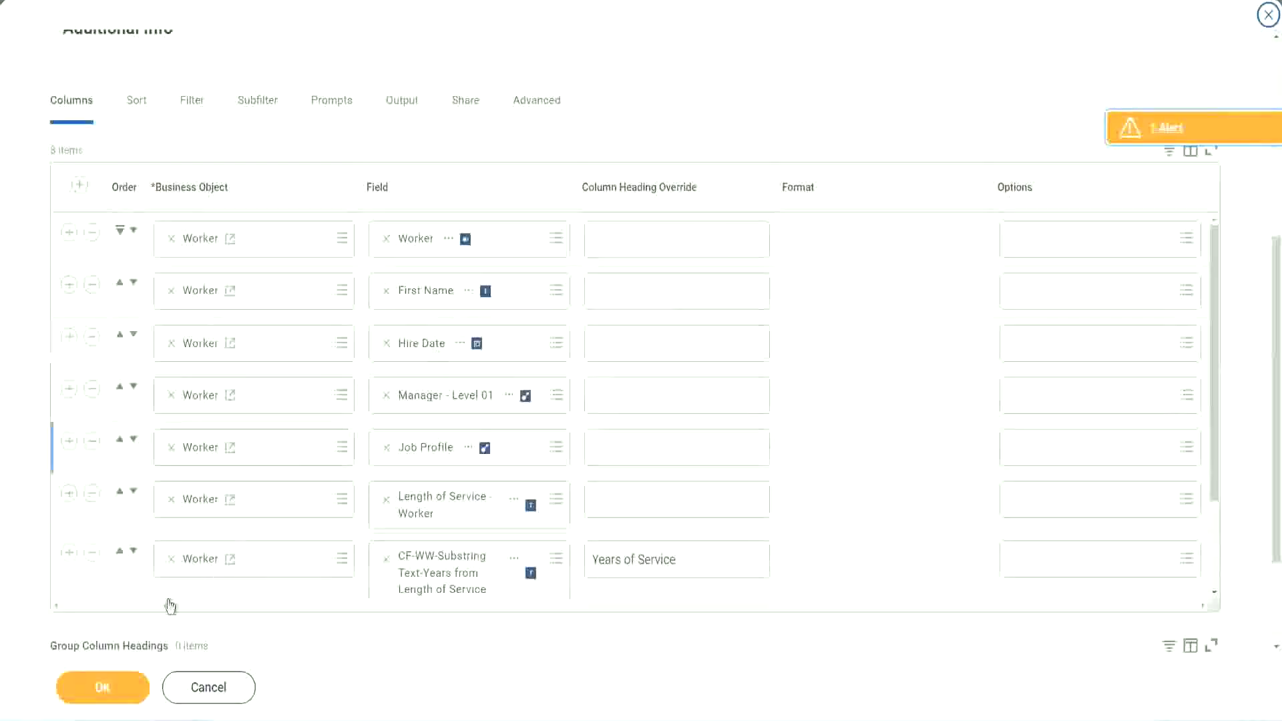
left_click(68, 553)
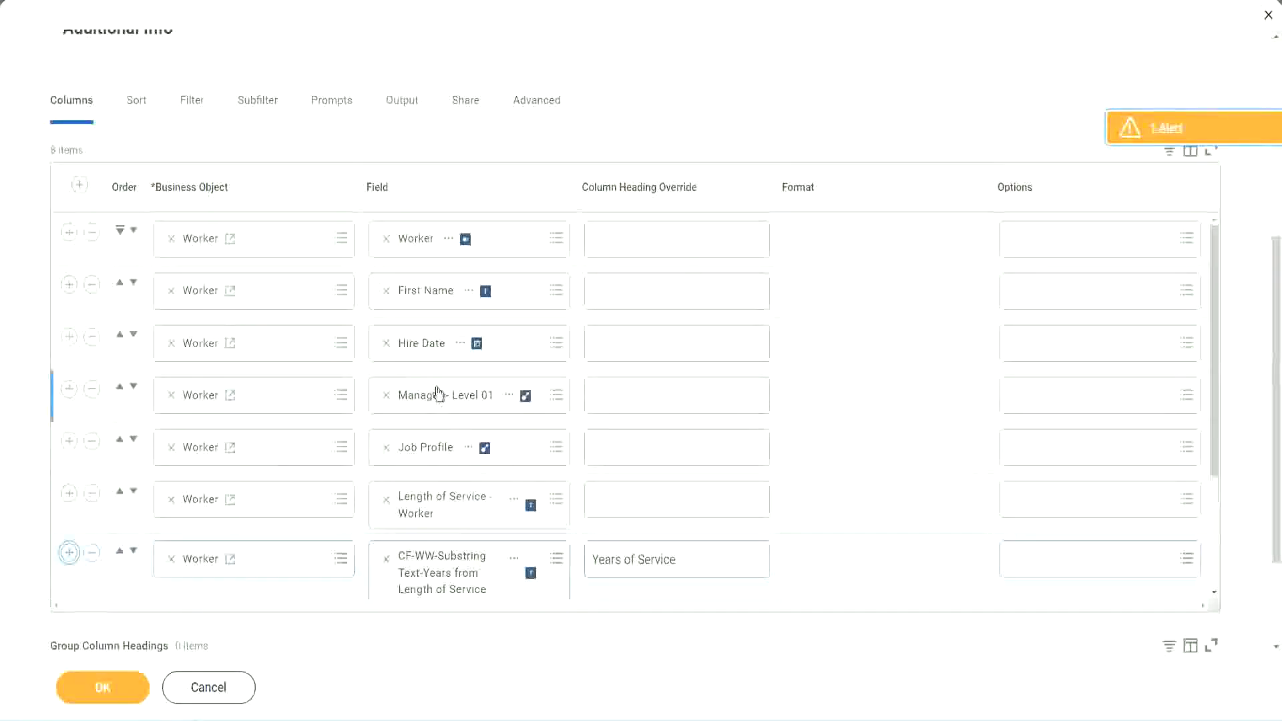
Step: Remove the CF-WW-Substring Text-Years from Length of Service column from the report
scroll(673, 438, "down", 2)
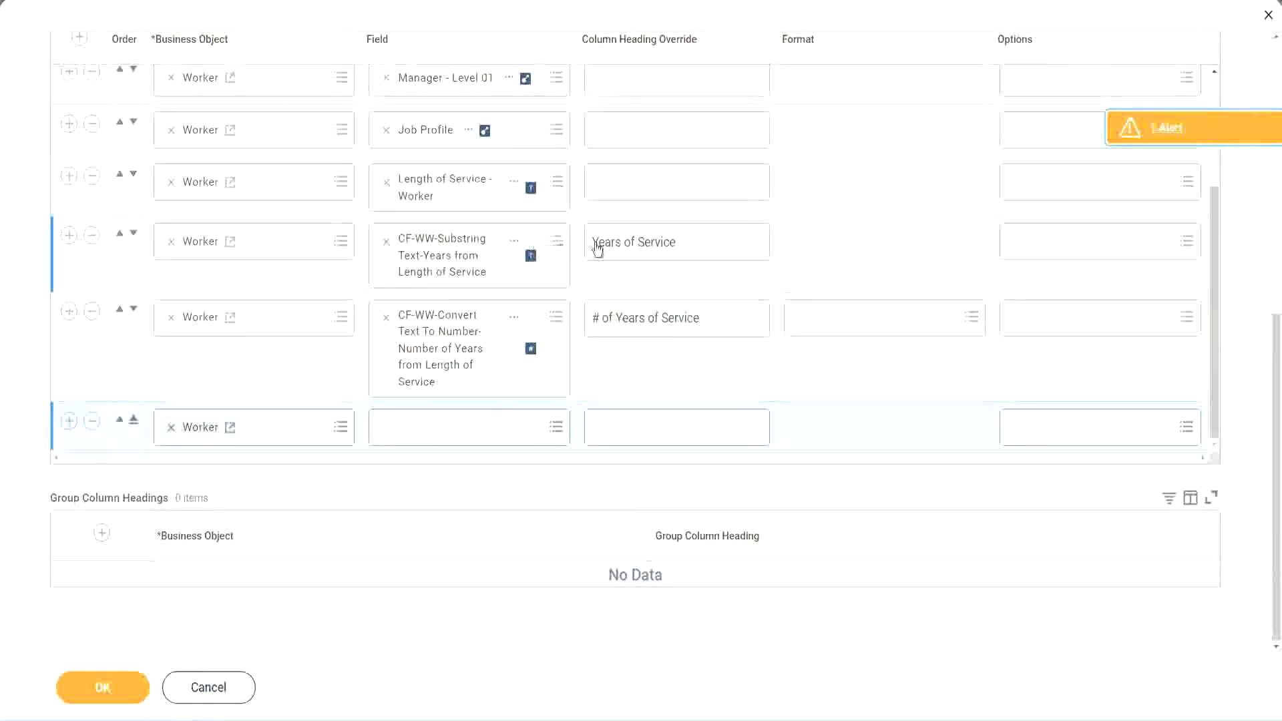
left_click(92, 236)
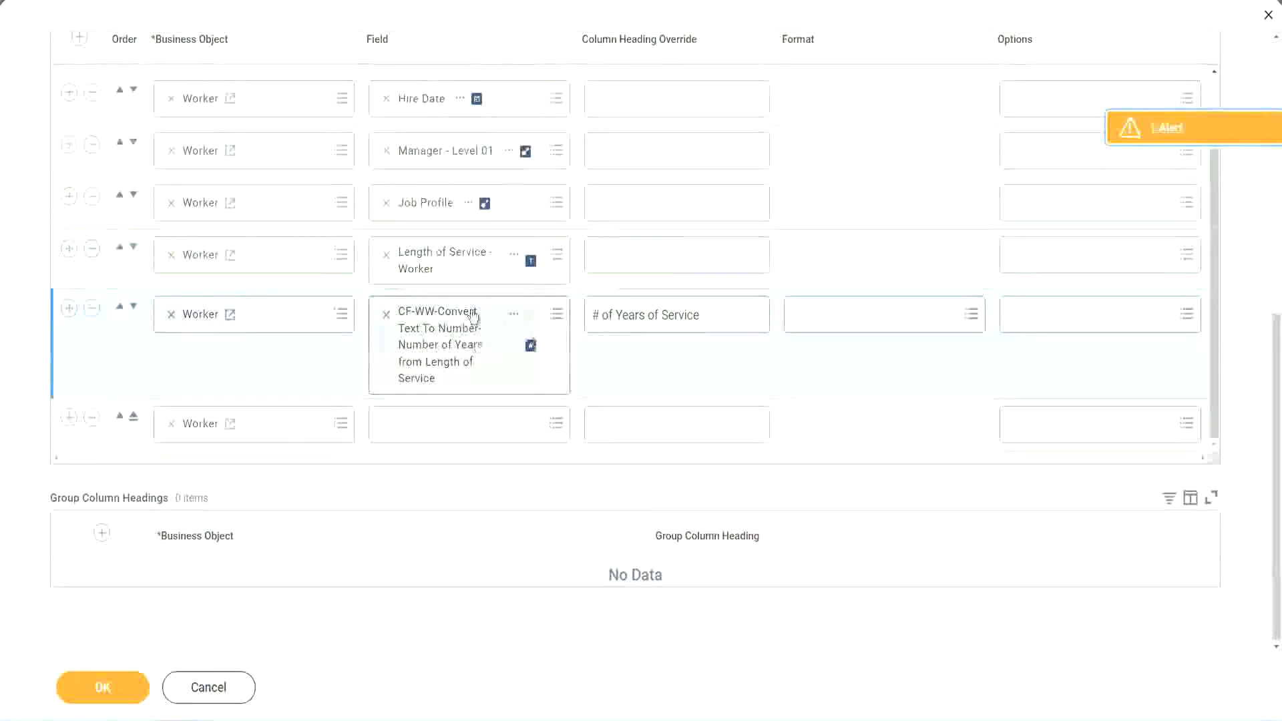
Step: Set the new report row's field to CF-WW-Eval Exp-Derive Experience Bands from Years of Service
left_click(419, 423)
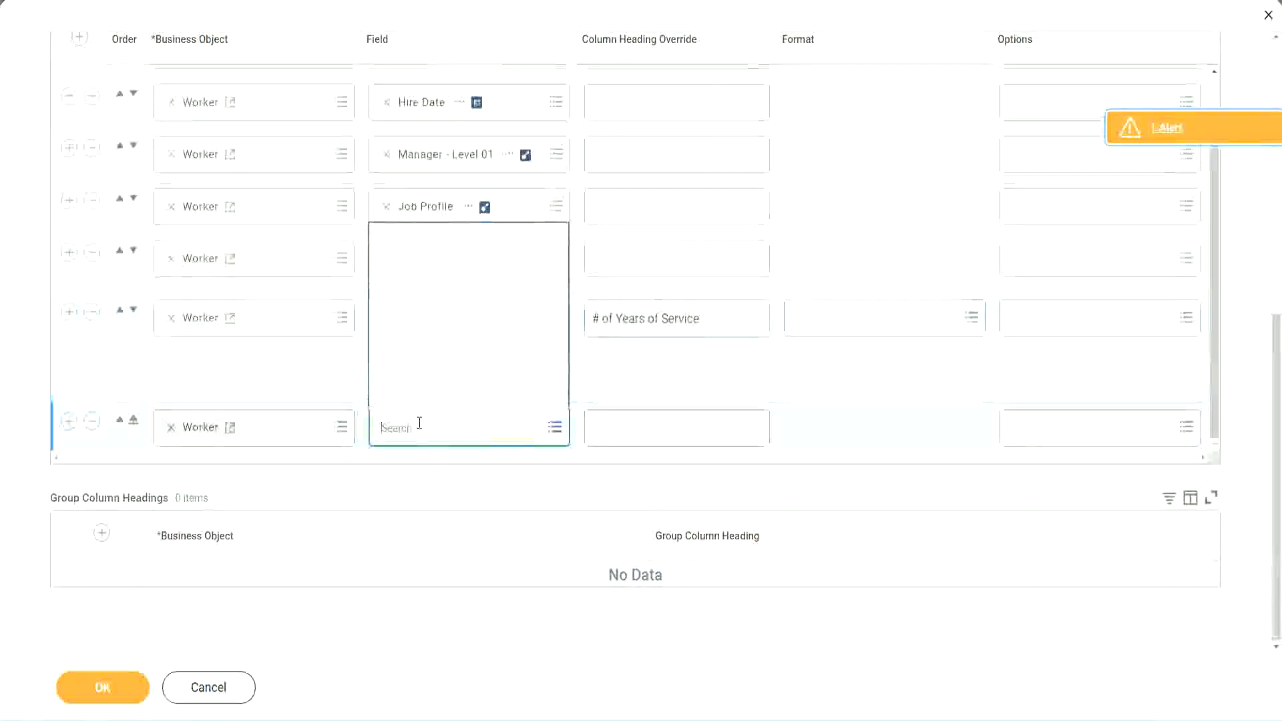
key("ctrl+v")
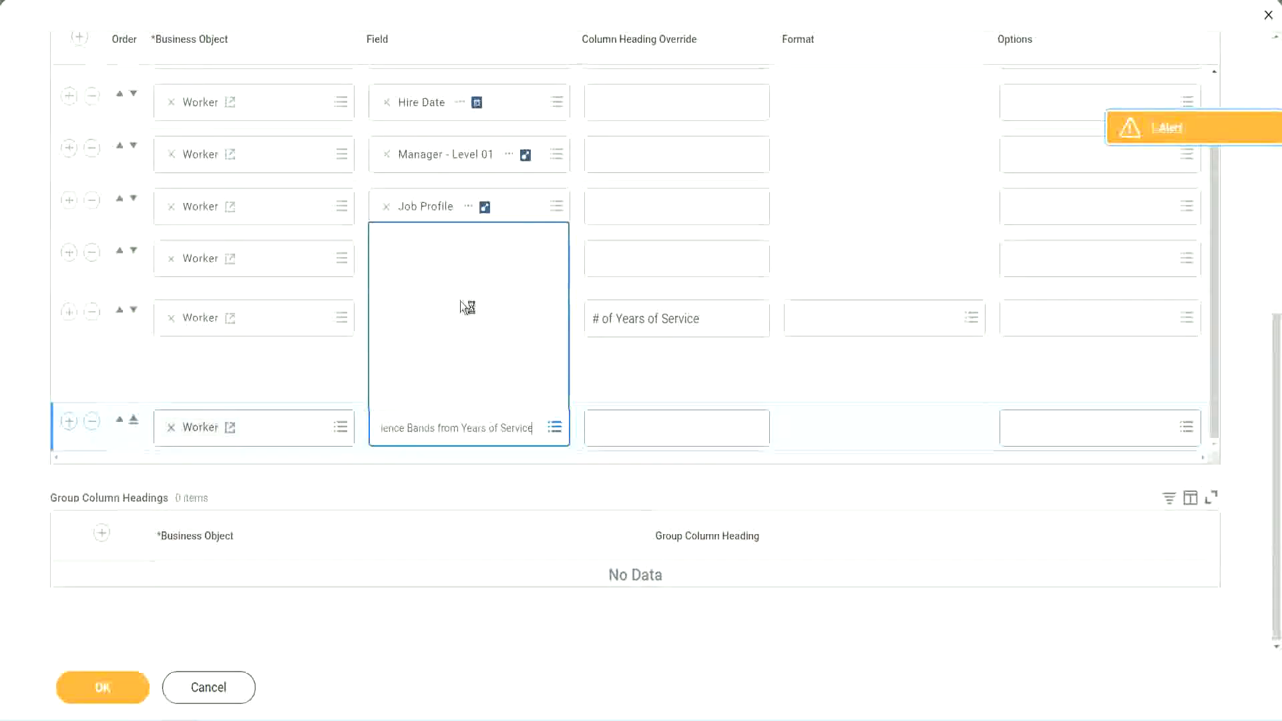
left_click(427, 321)
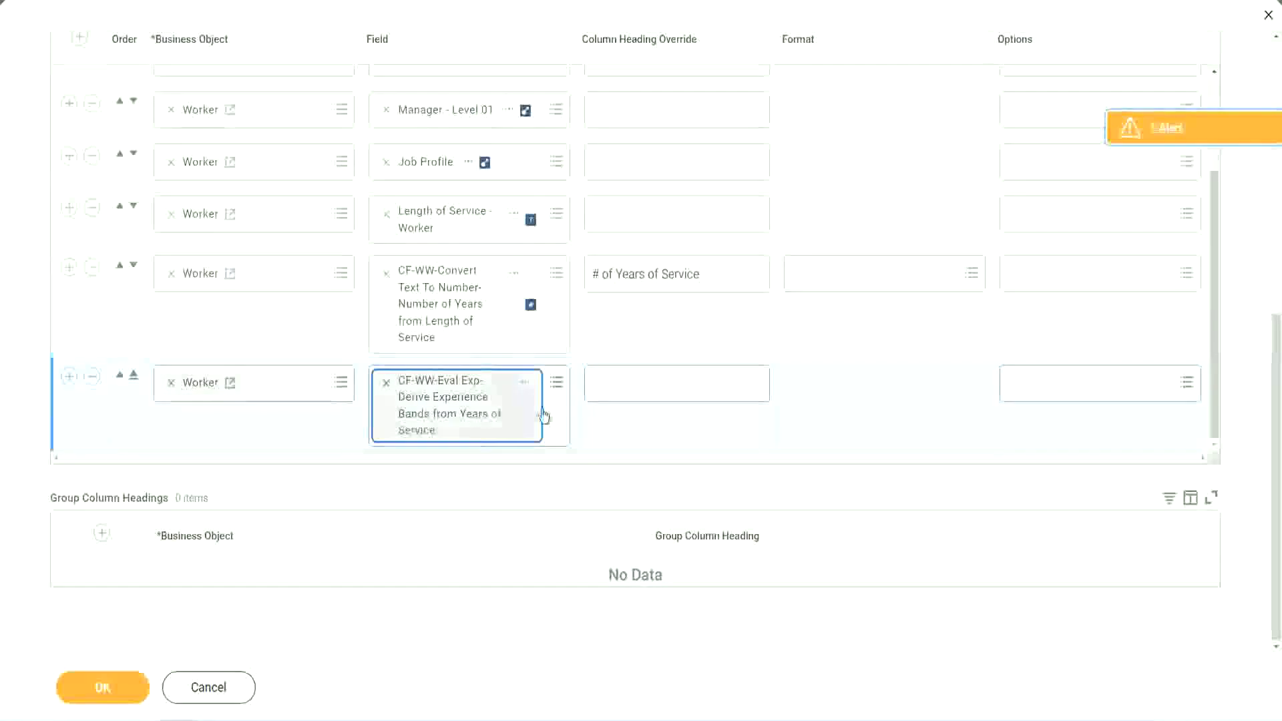
Step: Override the new column's heading with Experience Bands and save the report definition
left_click(654, 385)
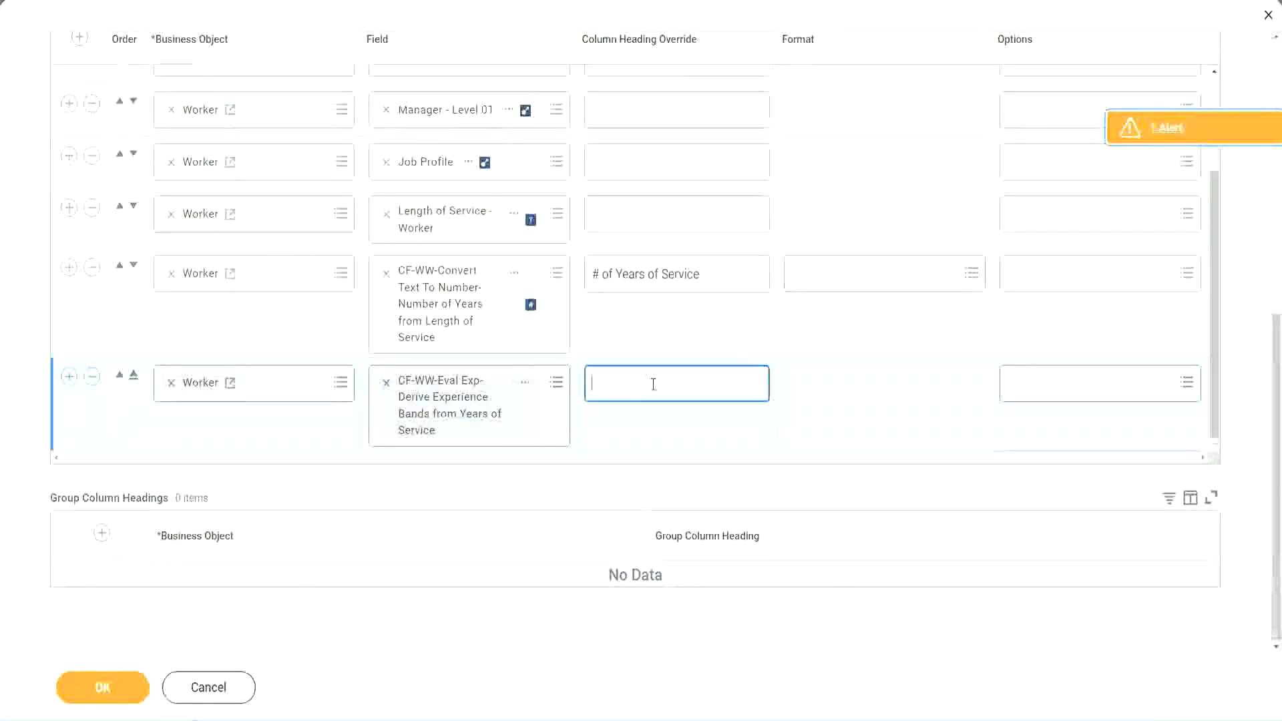
type("Expe")
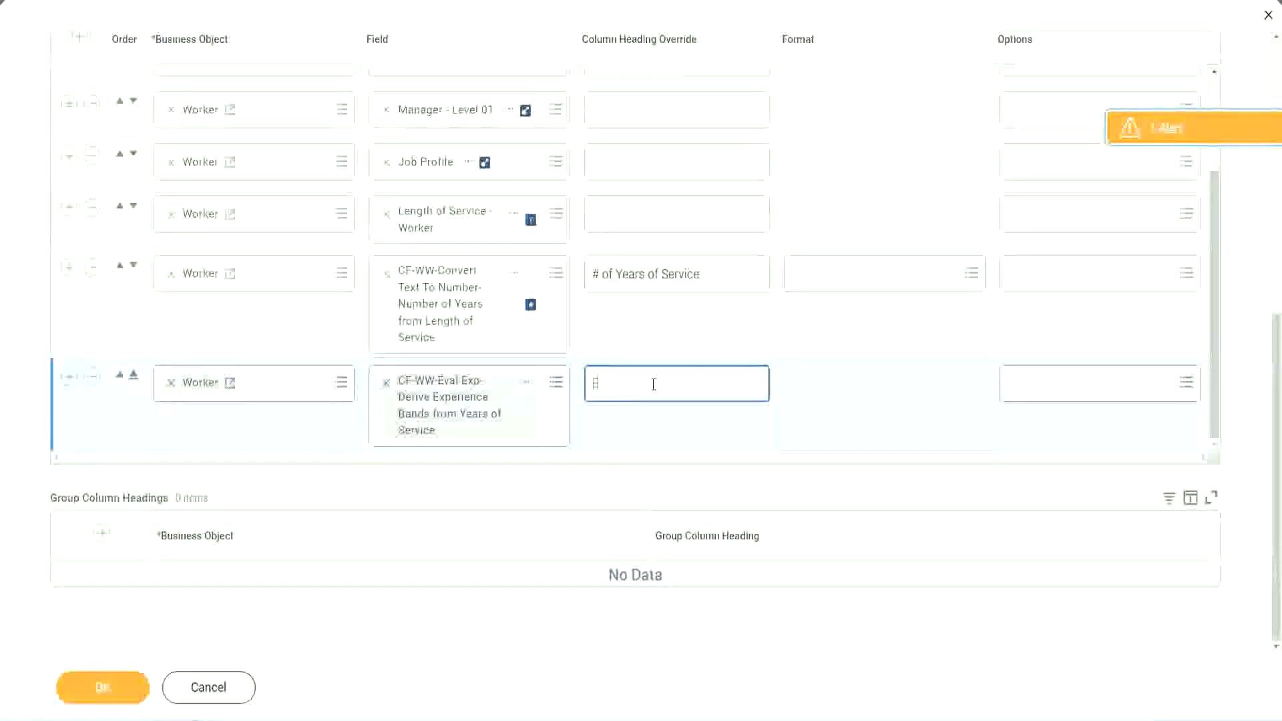
type("rience")
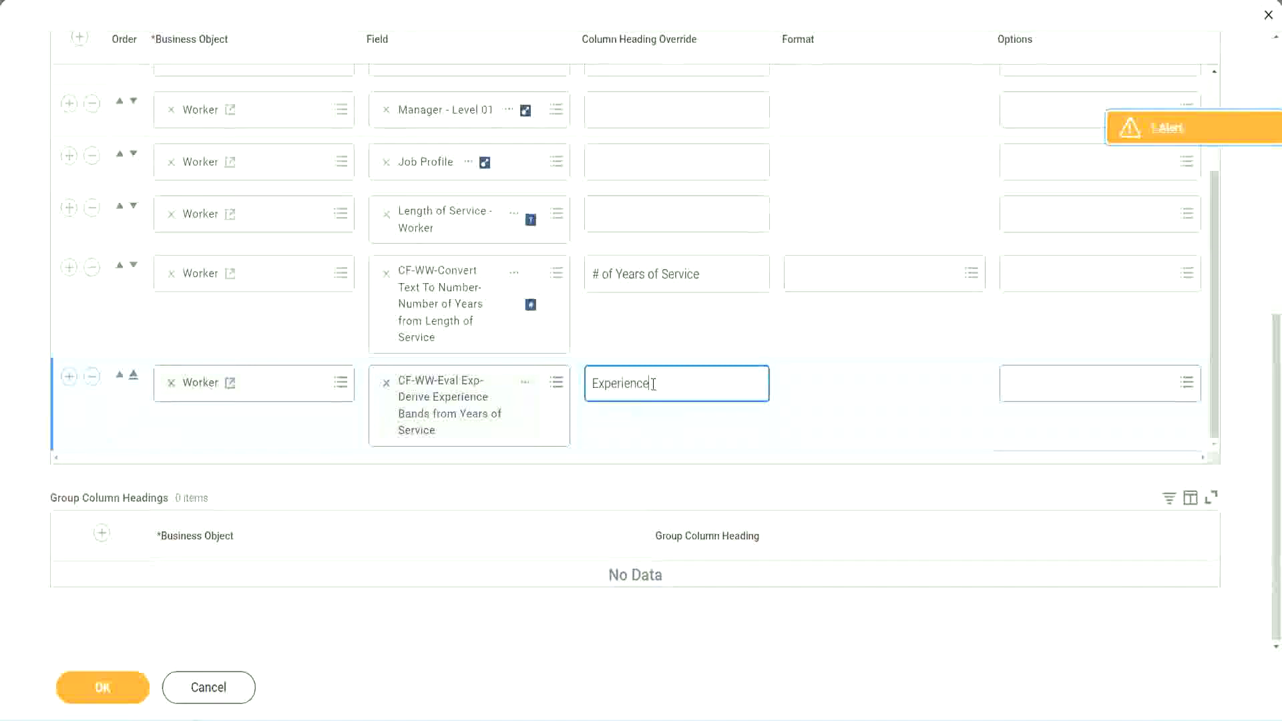
type(" Bands")
left_click(122, 691)
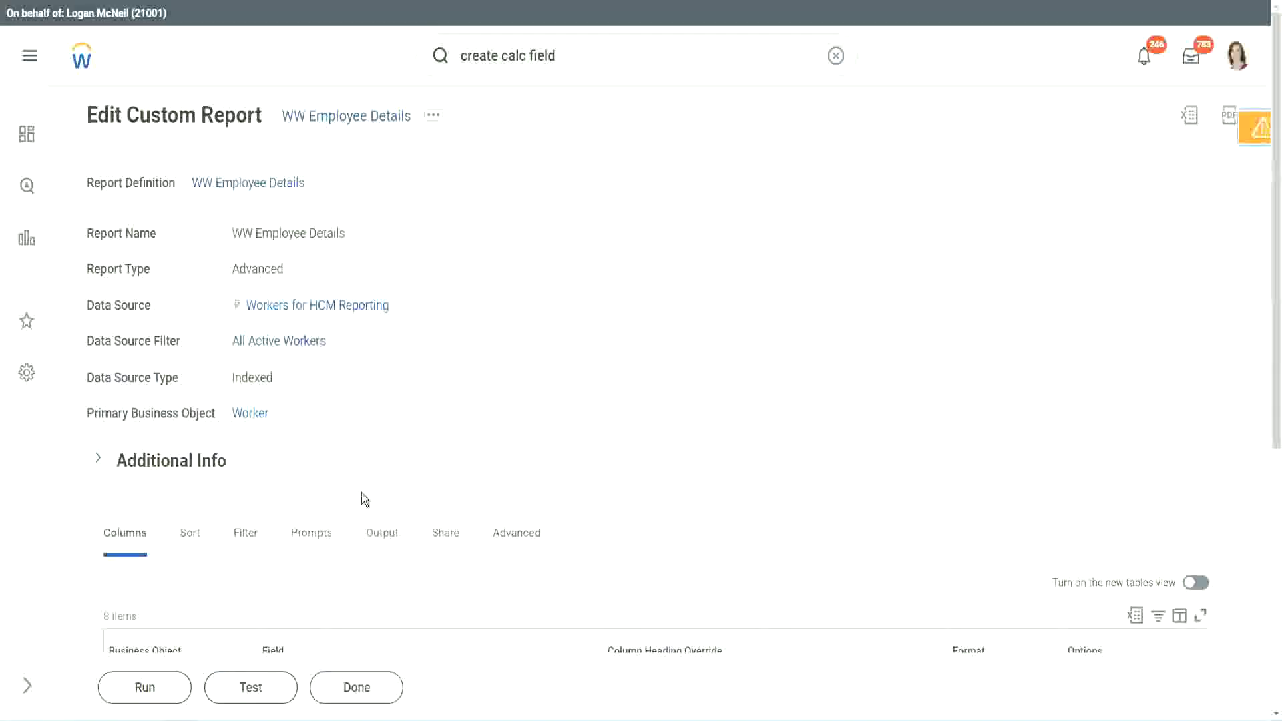
Step: Run the WW Employee Details report with the worker type, employee type and contingent worker type prompts left blank
scroll(398, 457, "down", 4)
left_click(150, 687)
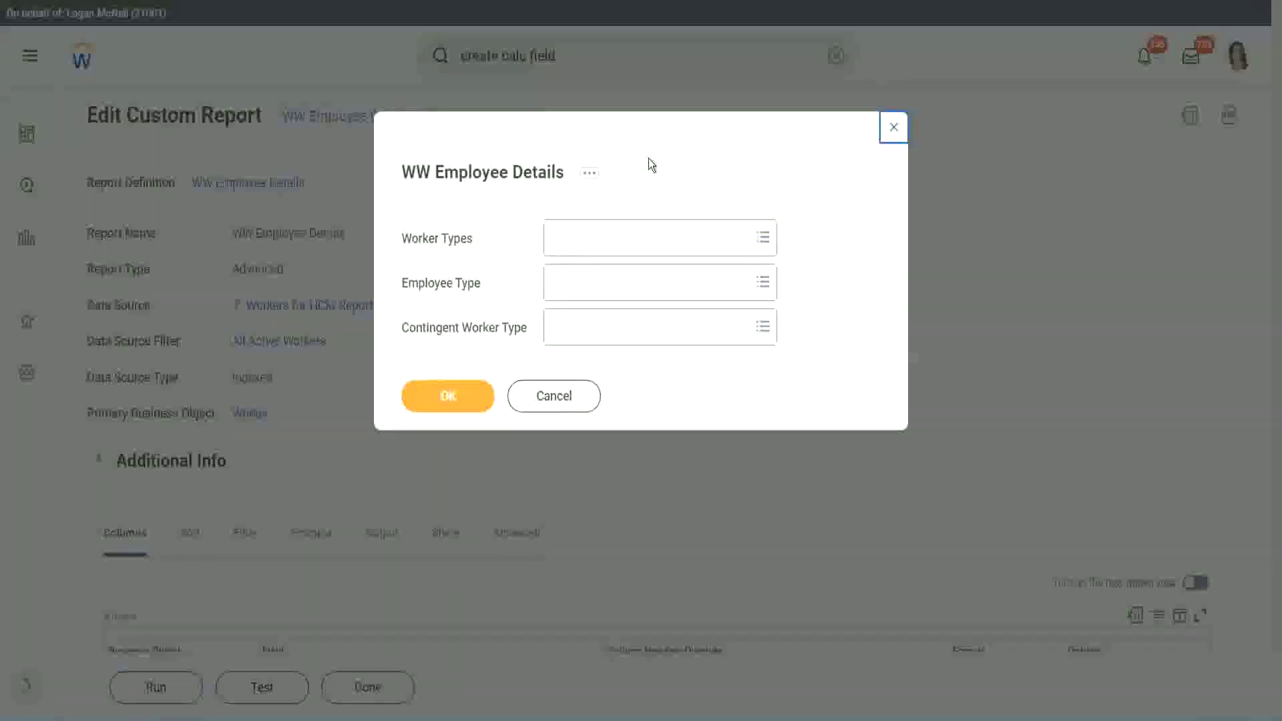
left_click(447, 395)
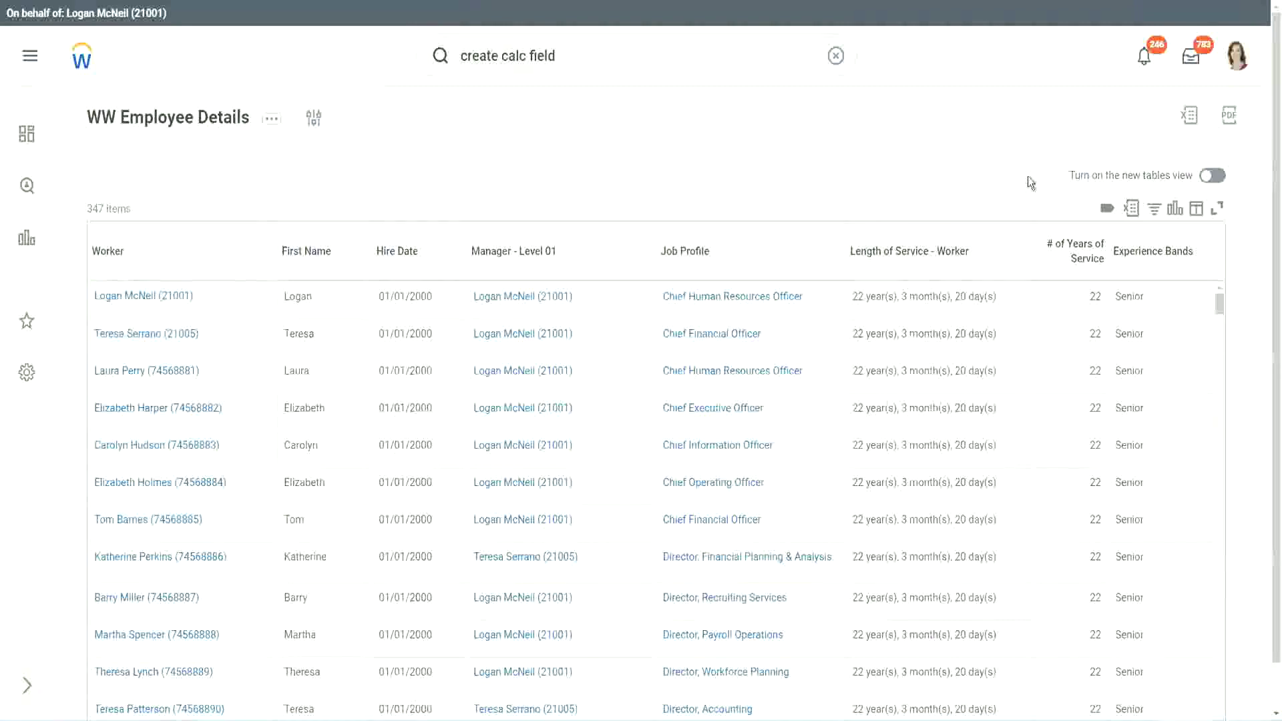
Step: Compare the first worker's years of service and experience band with the 16 - 30 years Senior range in the Notepad++ notes
scroll(1027, 176, "down", 1)
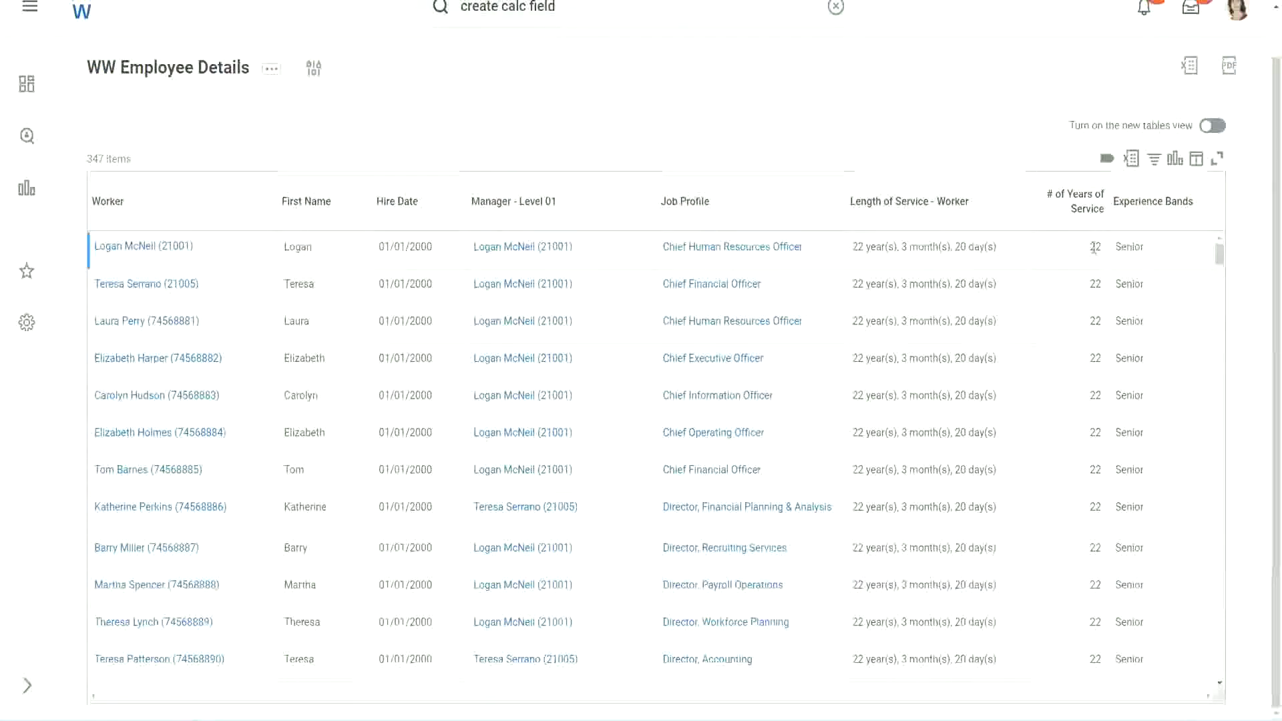
double_click(1096, 250)
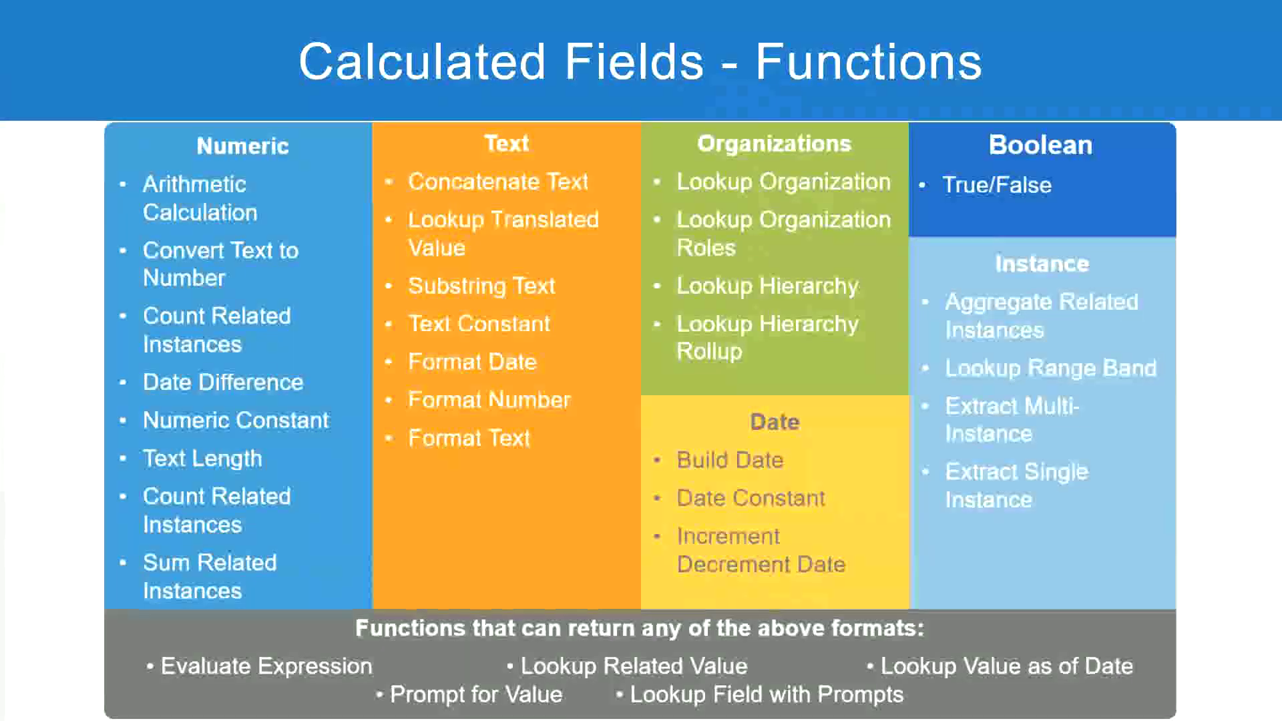
key("alt+Tab")
left_click(329, 230)
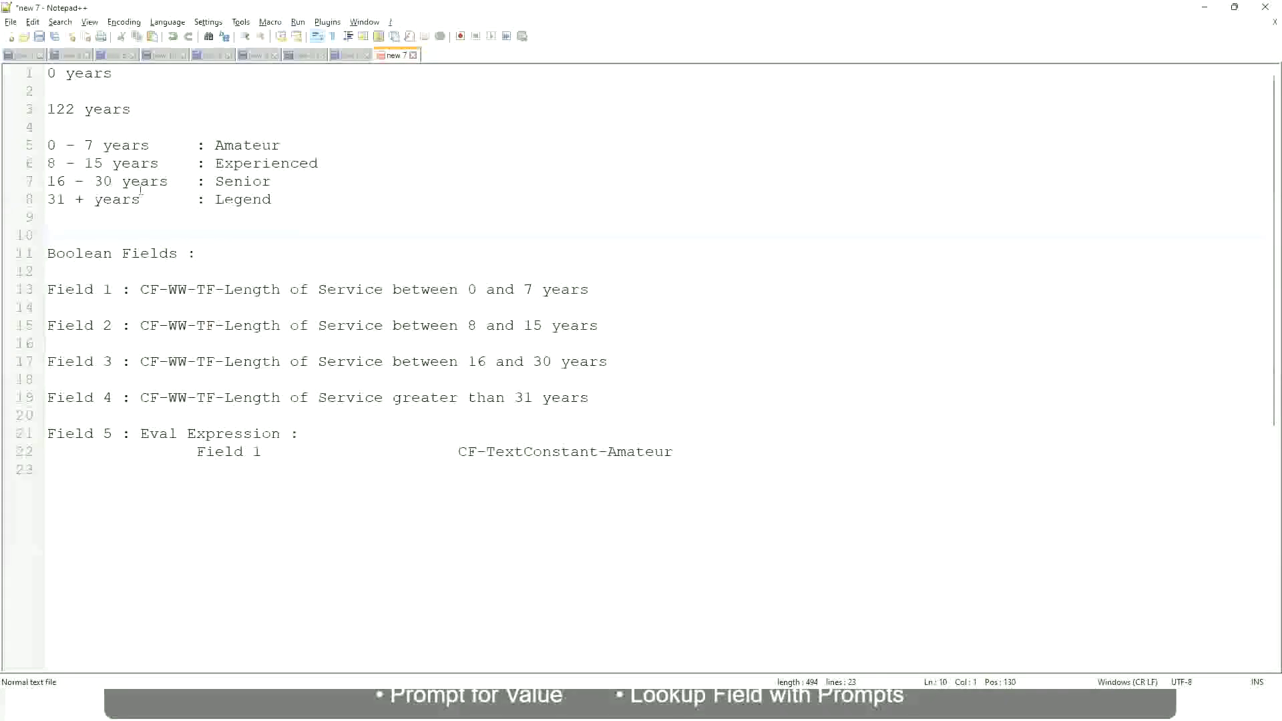
left_click(217, 181)
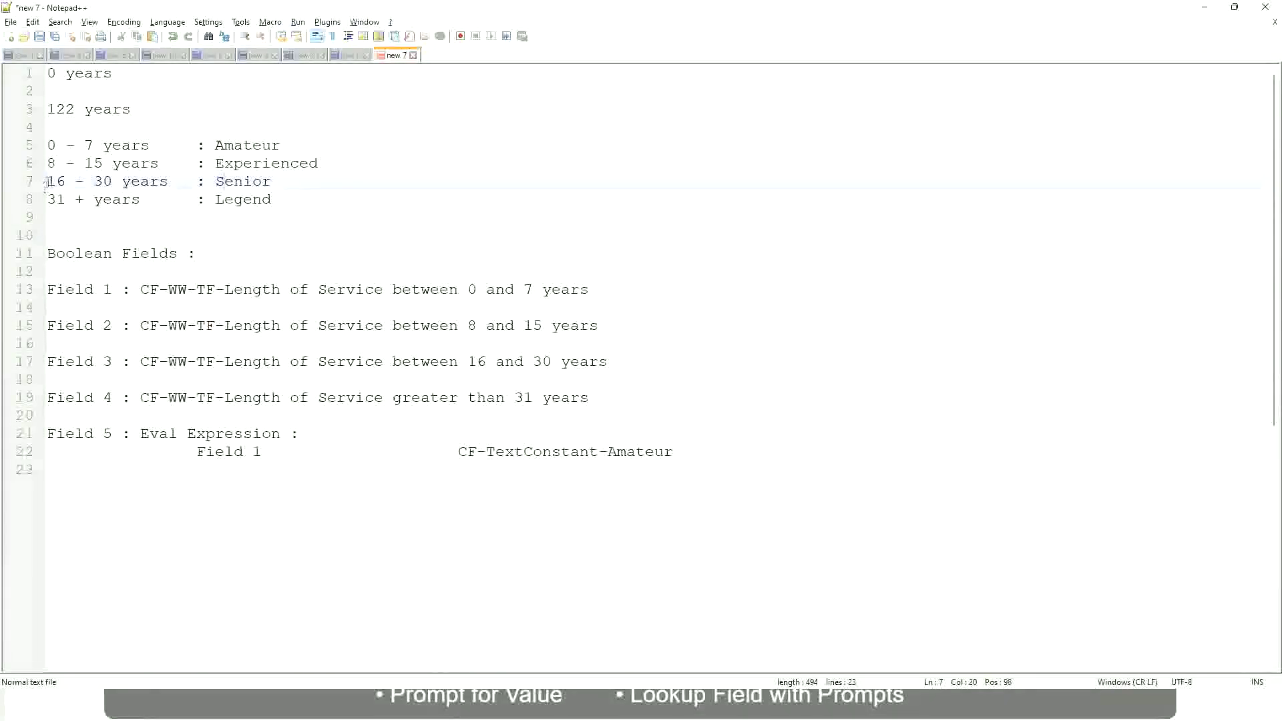
left_click_drag(47, 181, 125, 182)
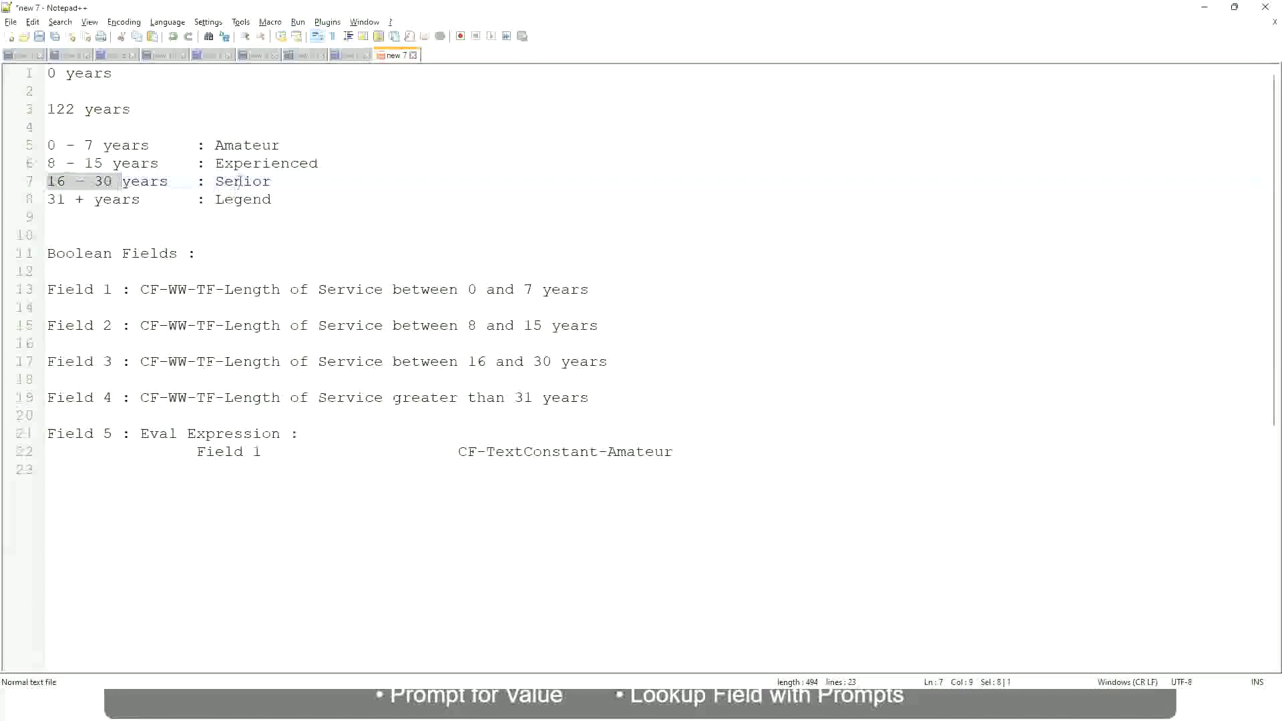
double_click(238, 181)
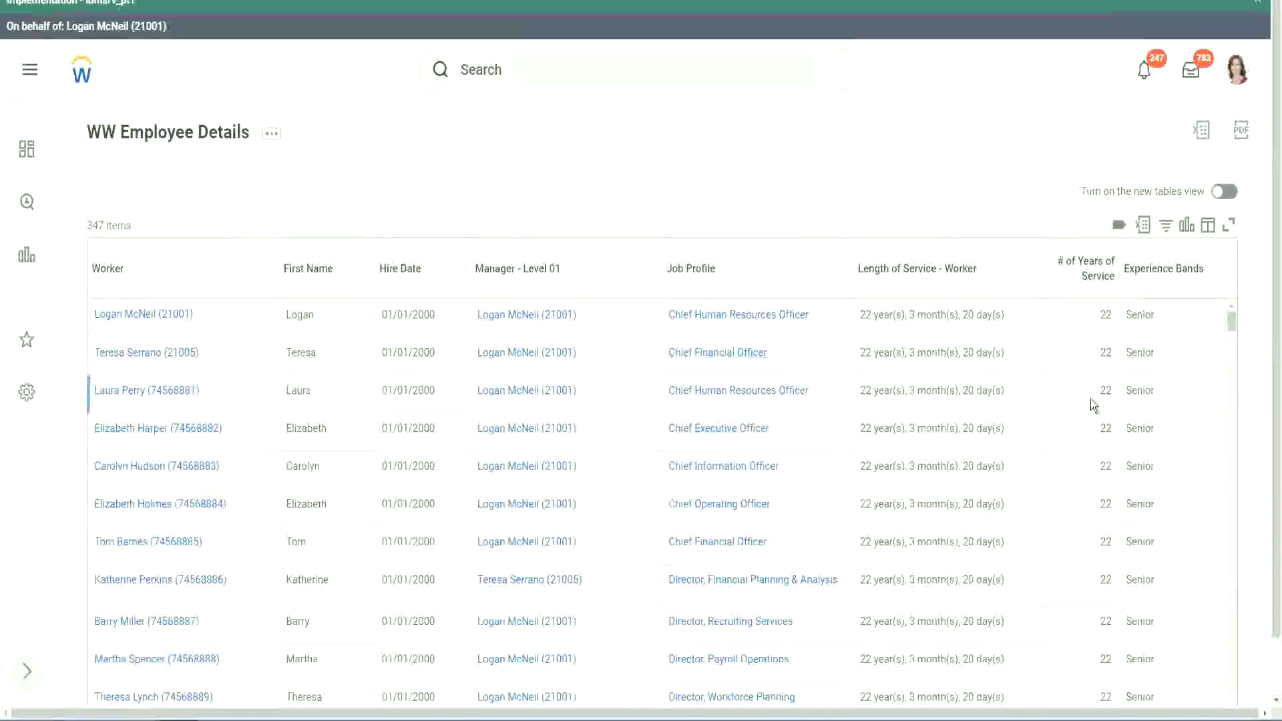
Step: Examine the years of service and experience bands across the worker rows of the report output
scroll(1091, 399, "down", 3)
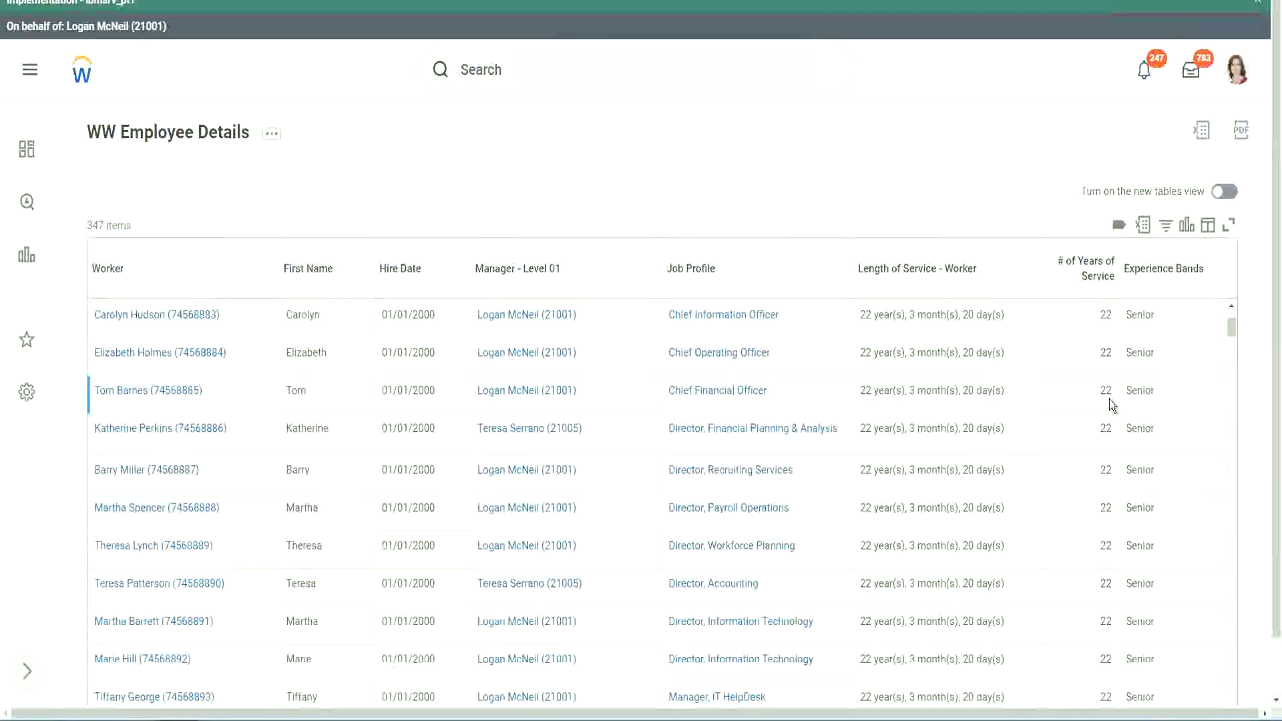
scroll(1106, 404, "down", 5)
scroll(1116, 442, "down", 5)
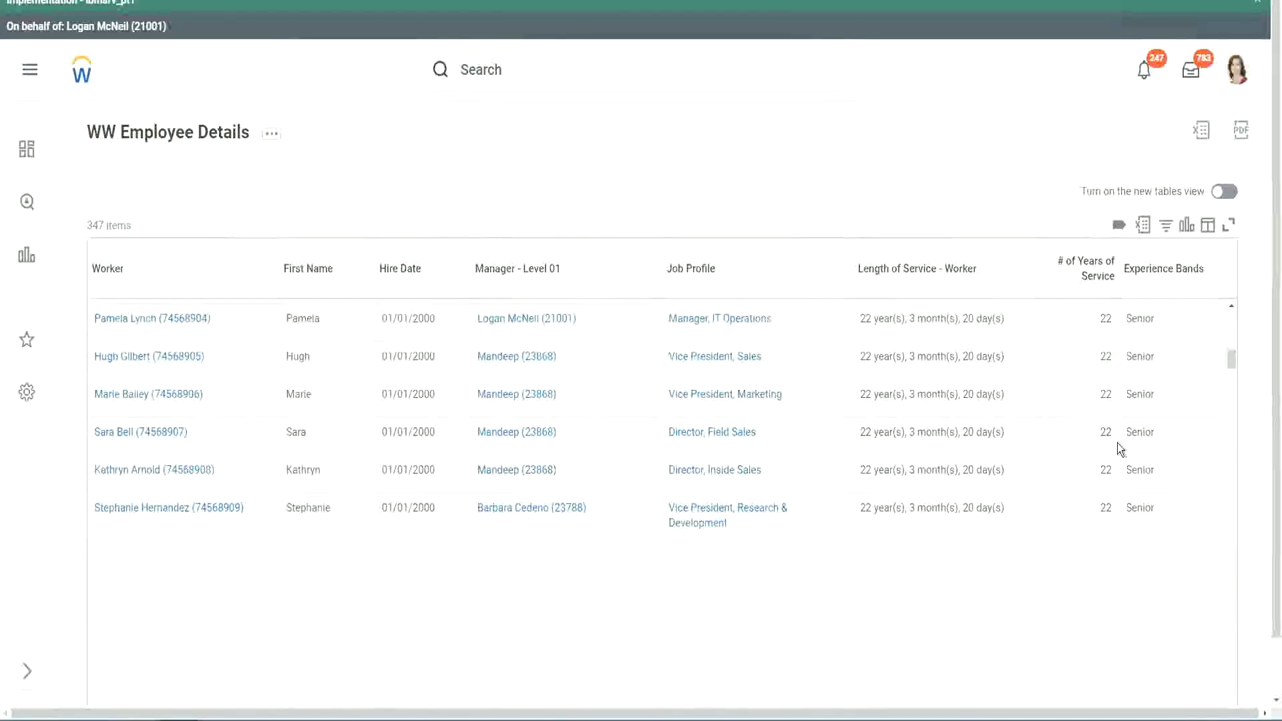
scroll(1136, 459, "down", 2)
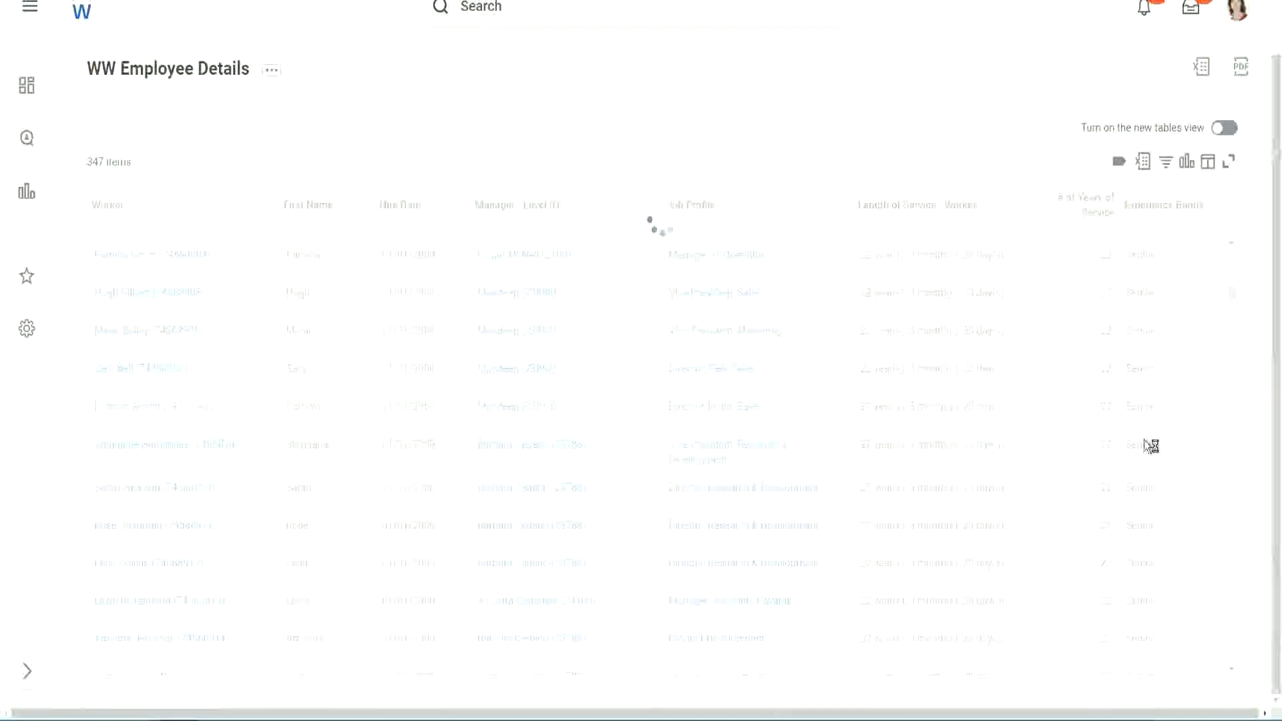
scroll(1188, 375, "down", 5)
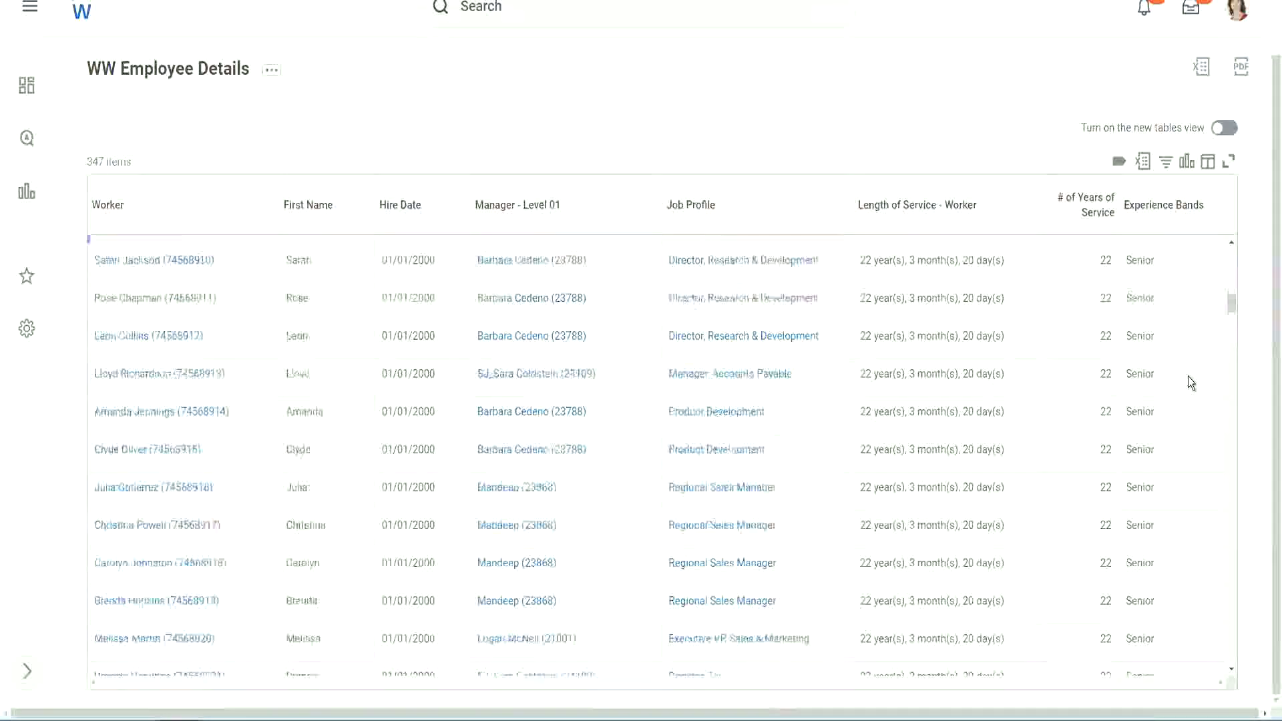
scroll(1188, 377, "down", 3)
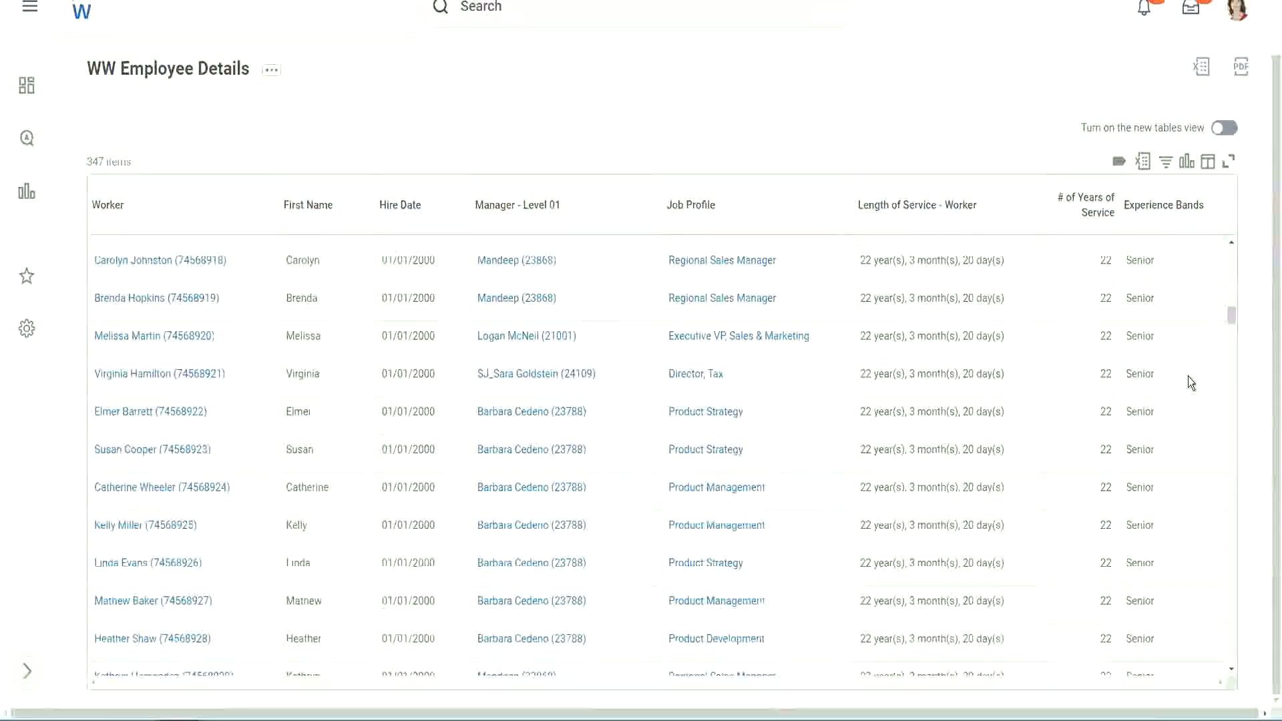
scroll(1187, 375, "down", 5)
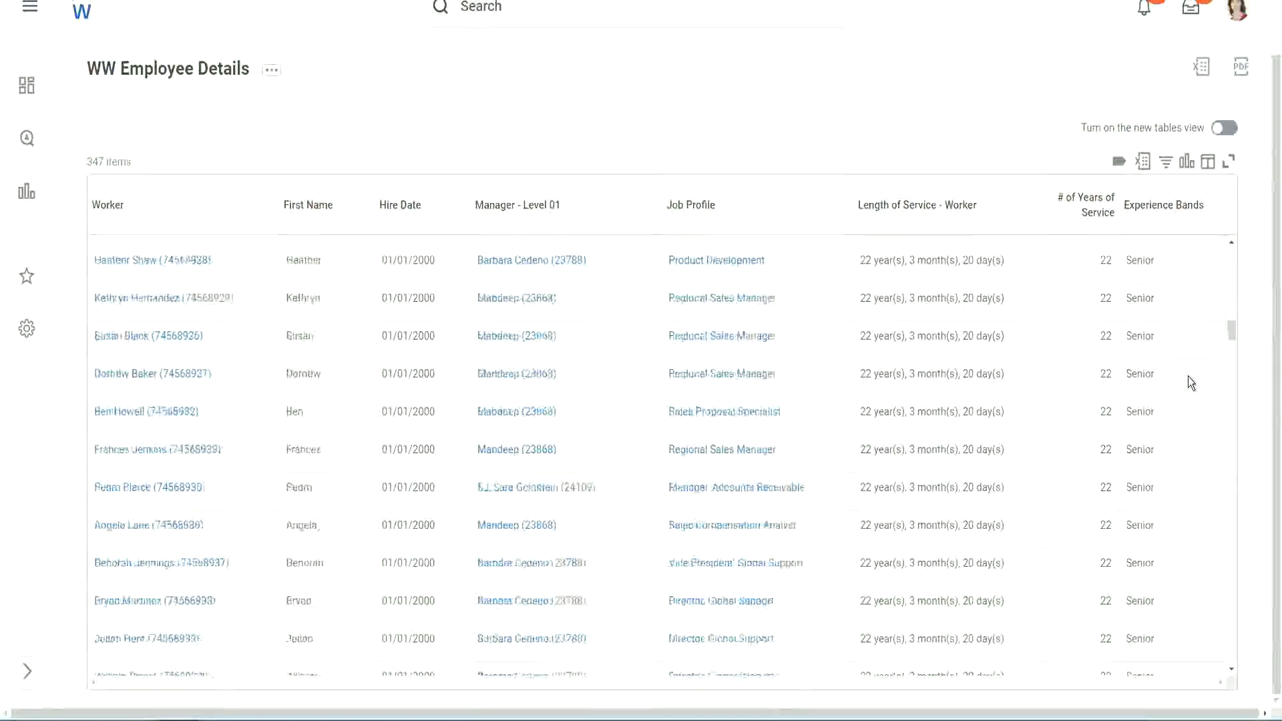
left_click_drag(1232, 323, 1235, 338)
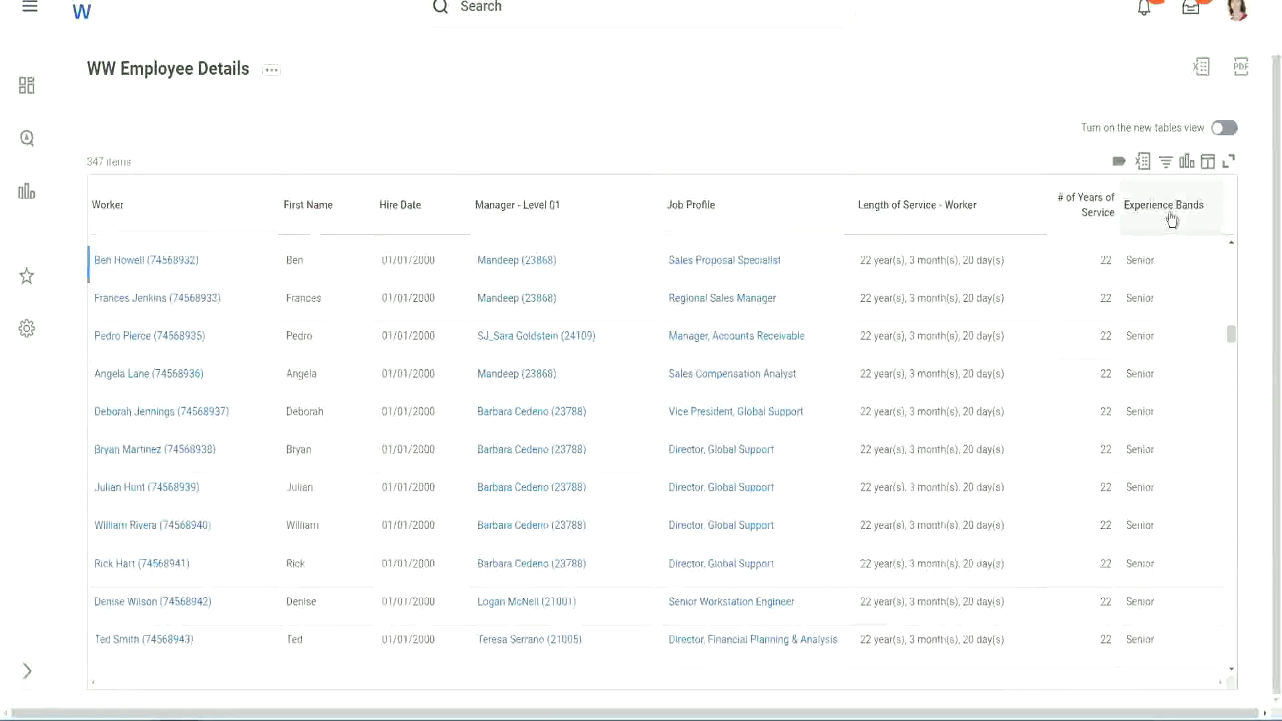
Step: Filter the Experience Bands column for values containing Amateur
left_click(1171, 214)
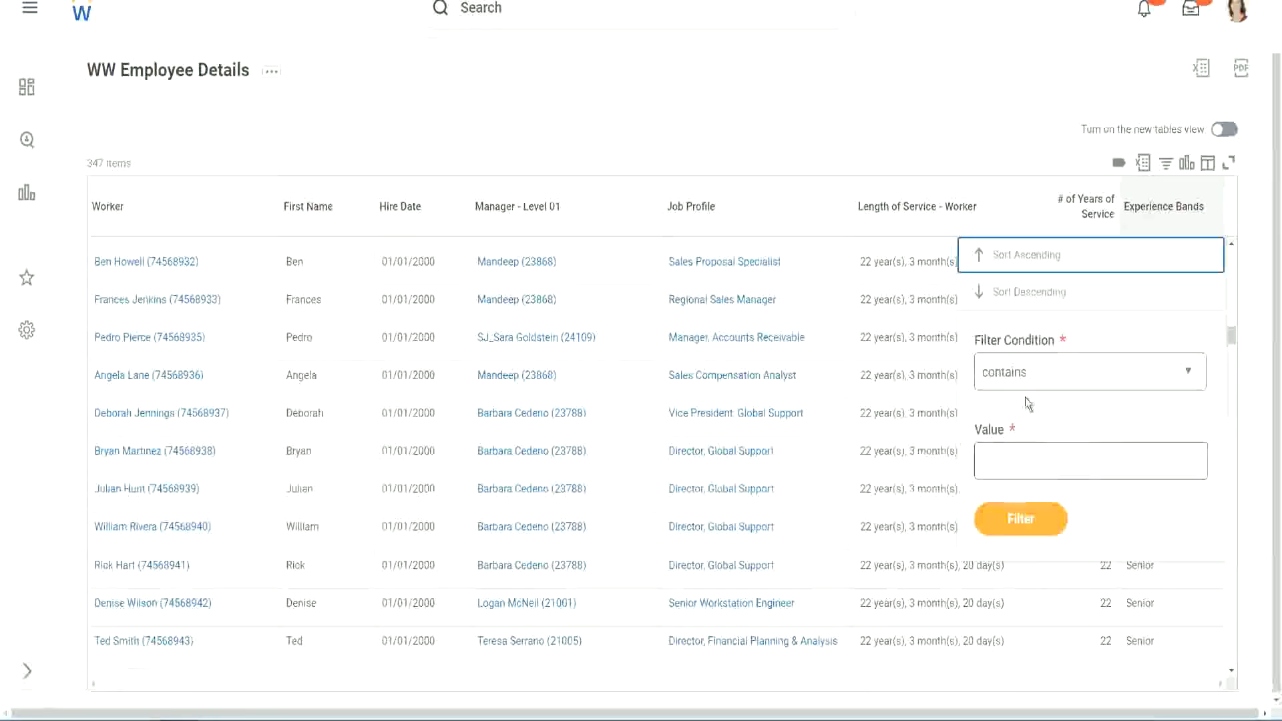
left_click(1016, 449)
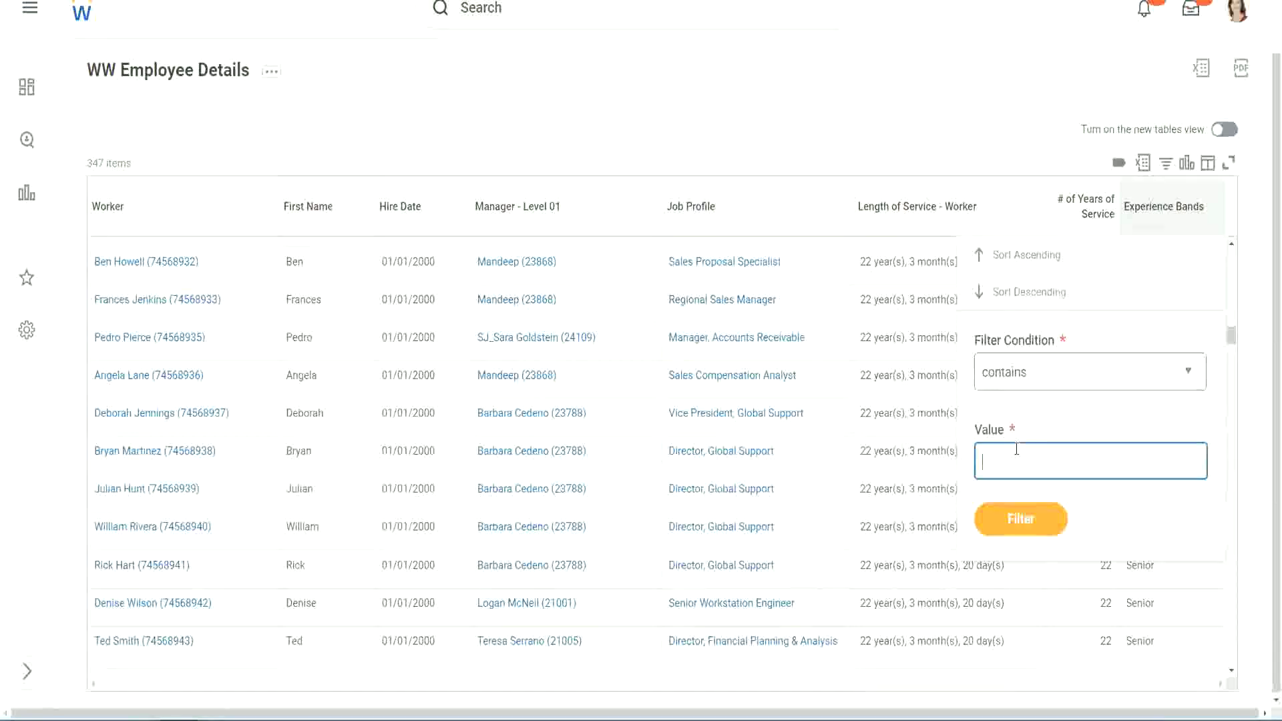
type("Amateur")
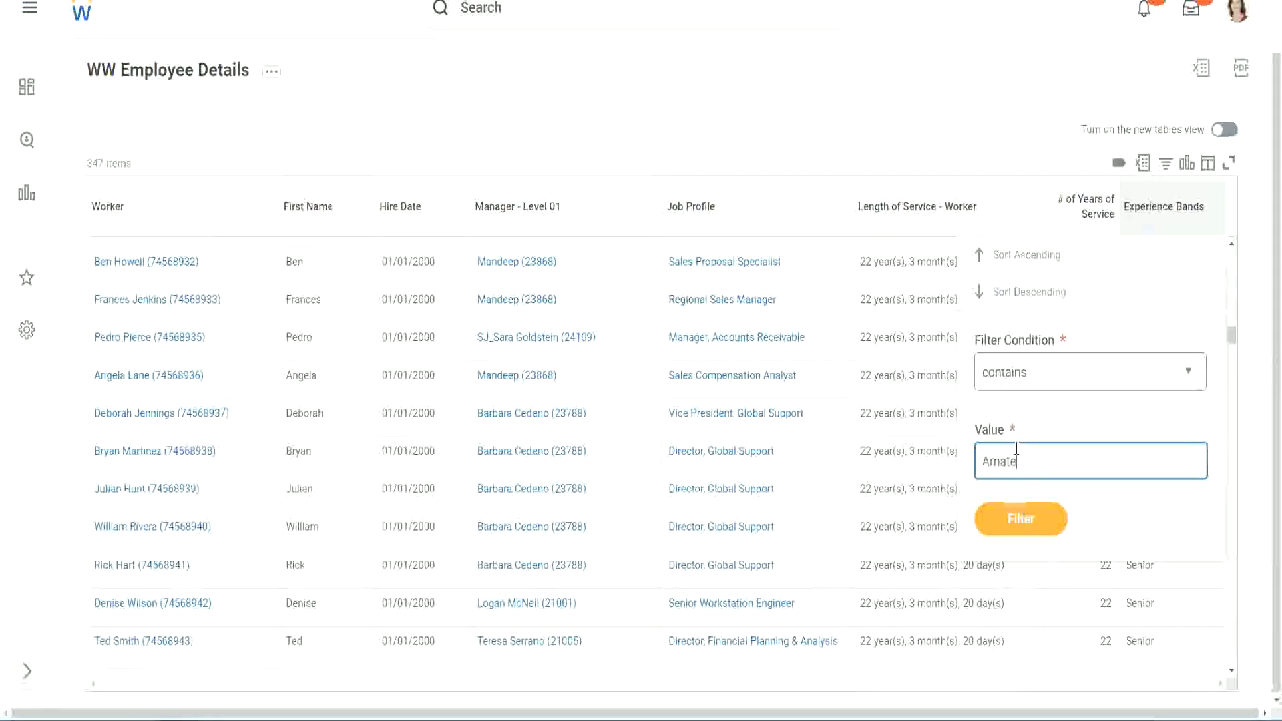
left_click(1011, 522)
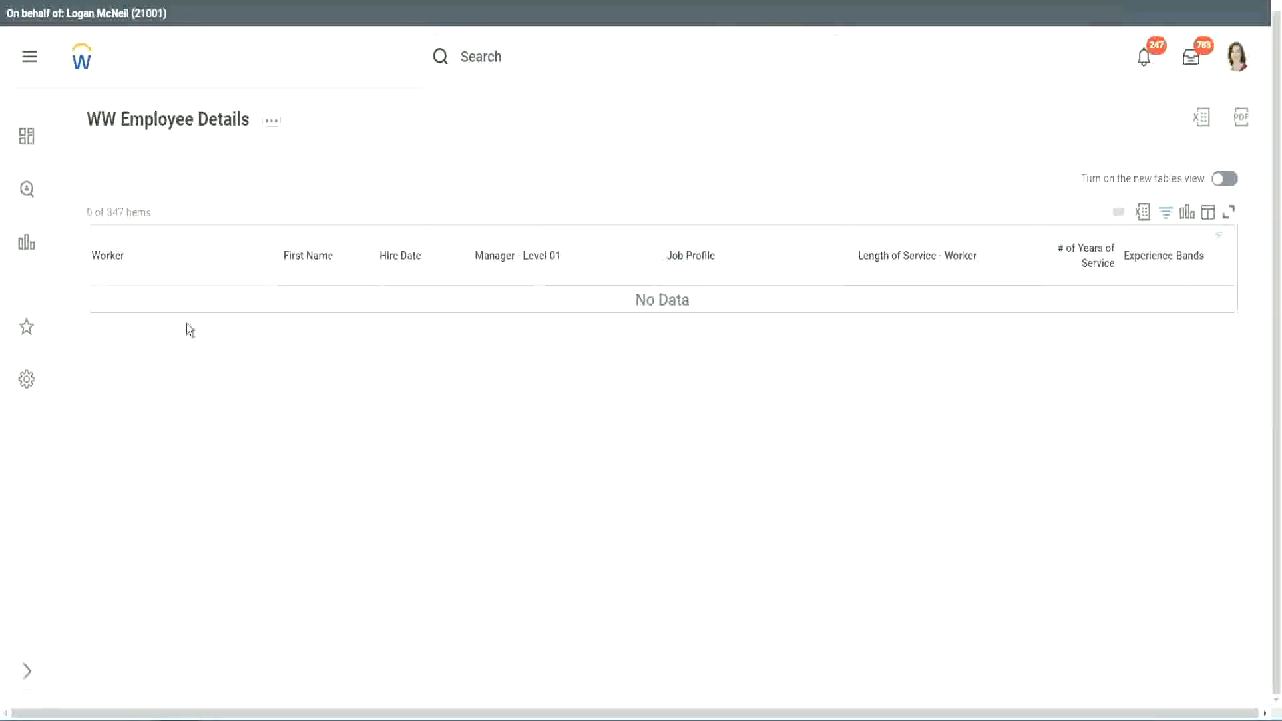
Step: Change the Experience Bands filter value to Legend and apply it
left_click(1161, 260)
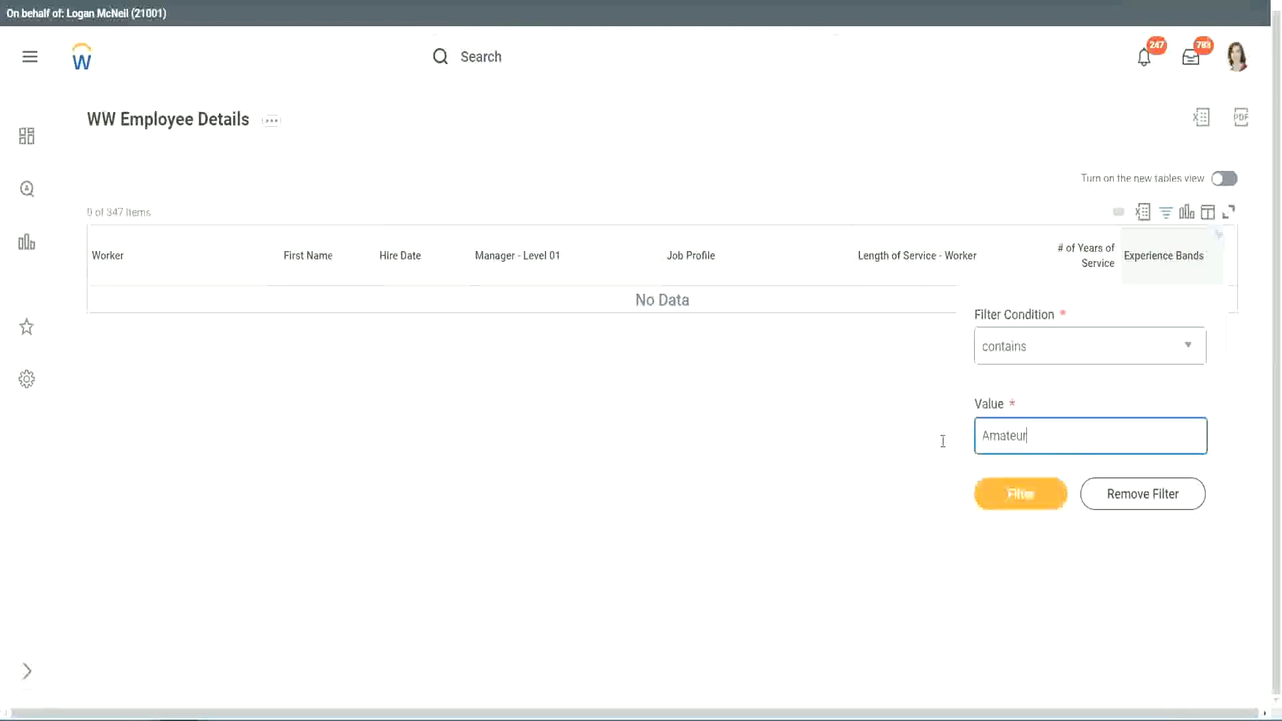
key("ctrl+a")
type("Legend")
key("Return")
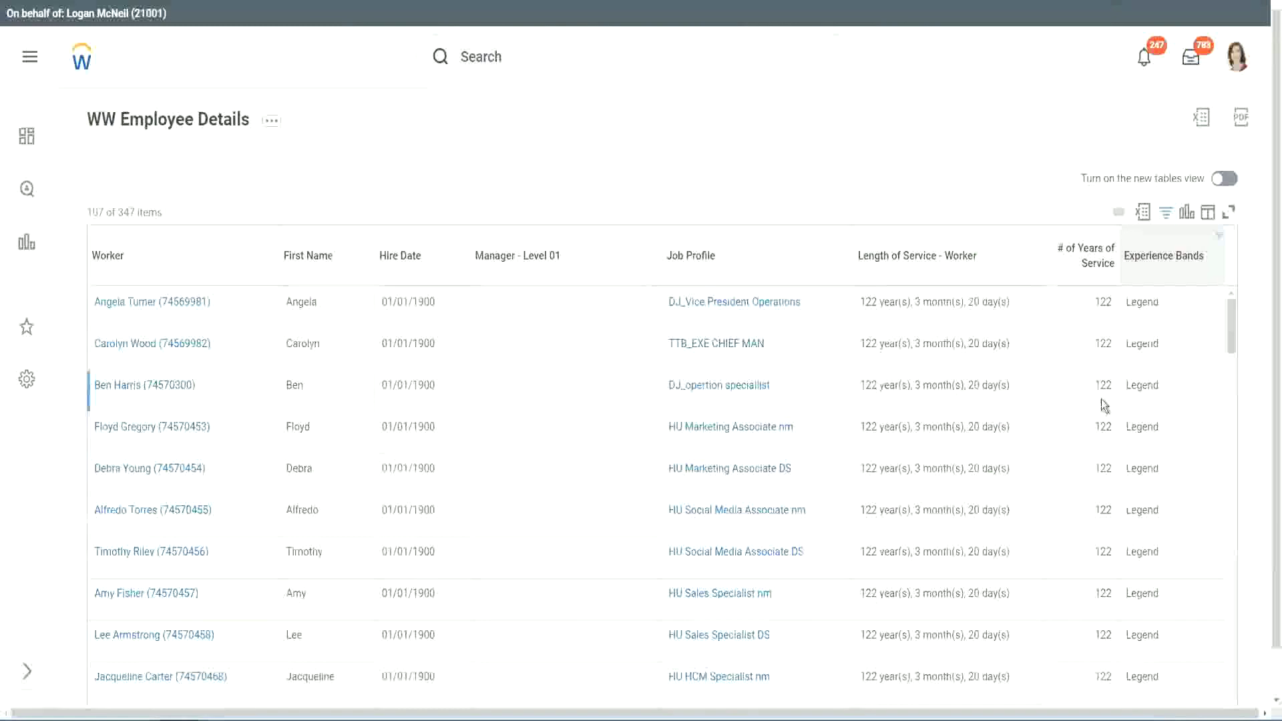
Step: Check the hire dates and years of service of the workers in the Legend band, down to the last rows
scroll(1100, 400, "down", 10)
scroll(1101, 398, "down", 5)
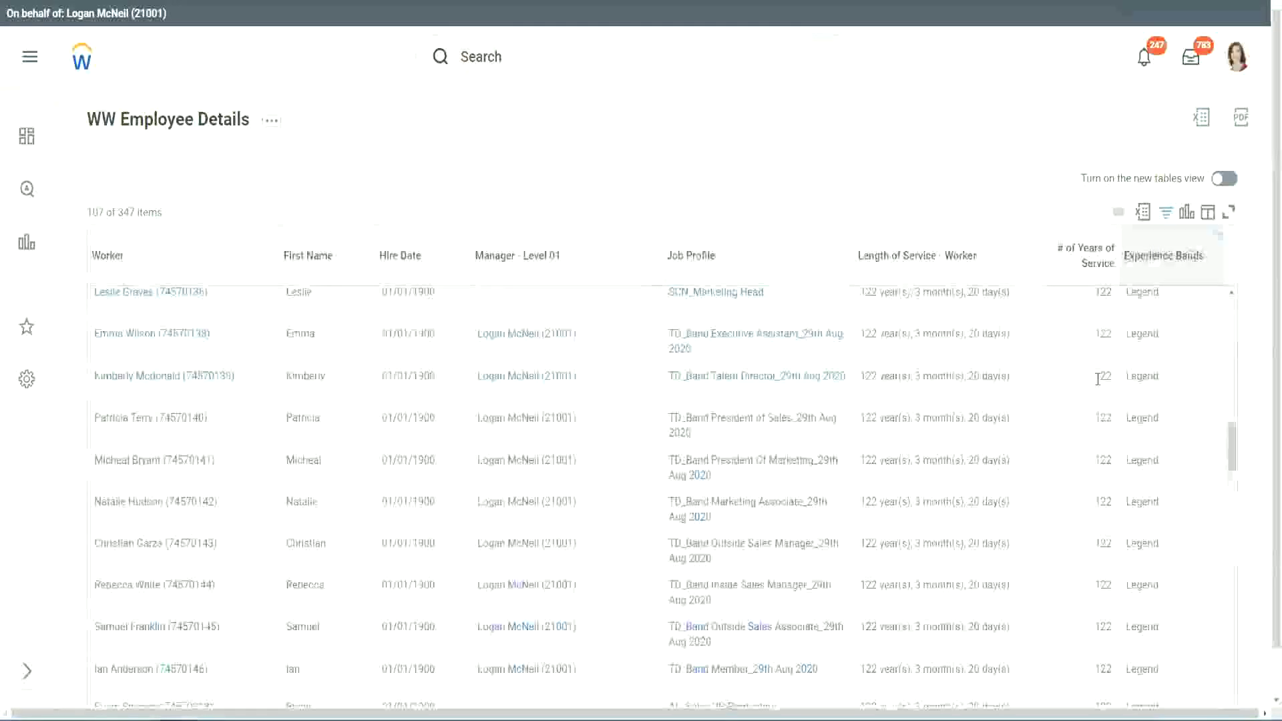
scroll(1097, 379, "down", 15)
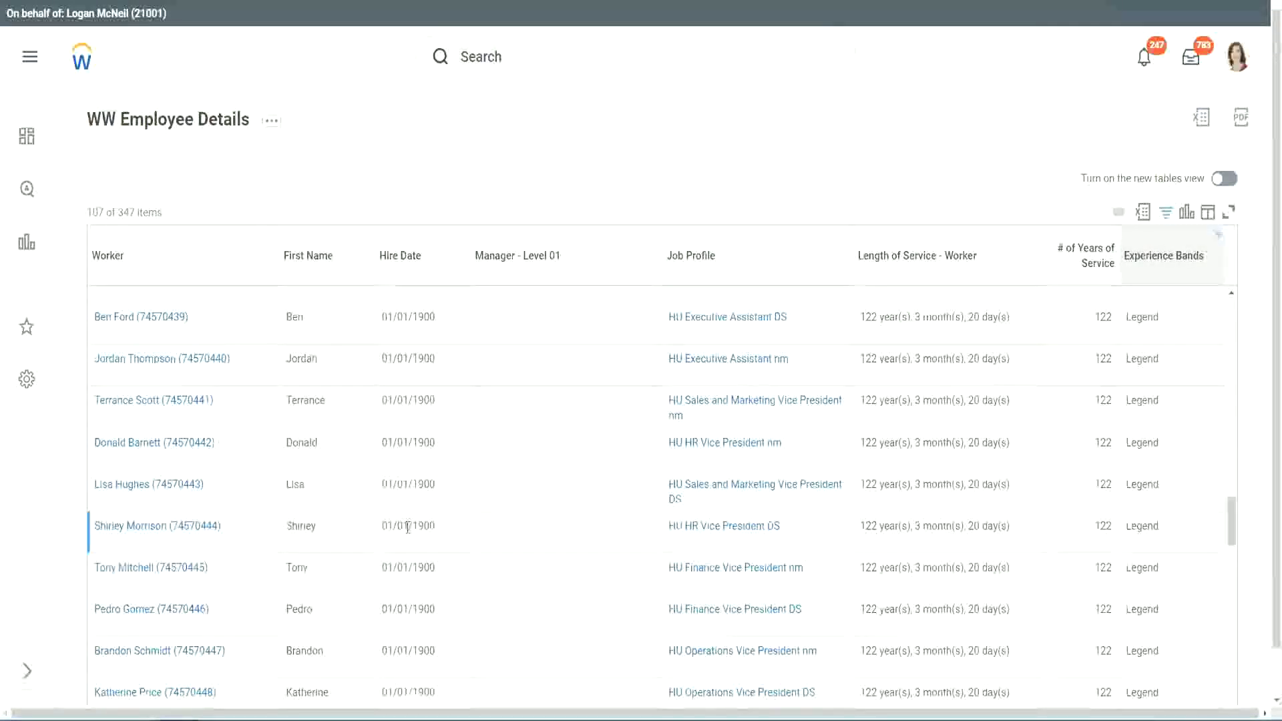
double_click(423, 526)
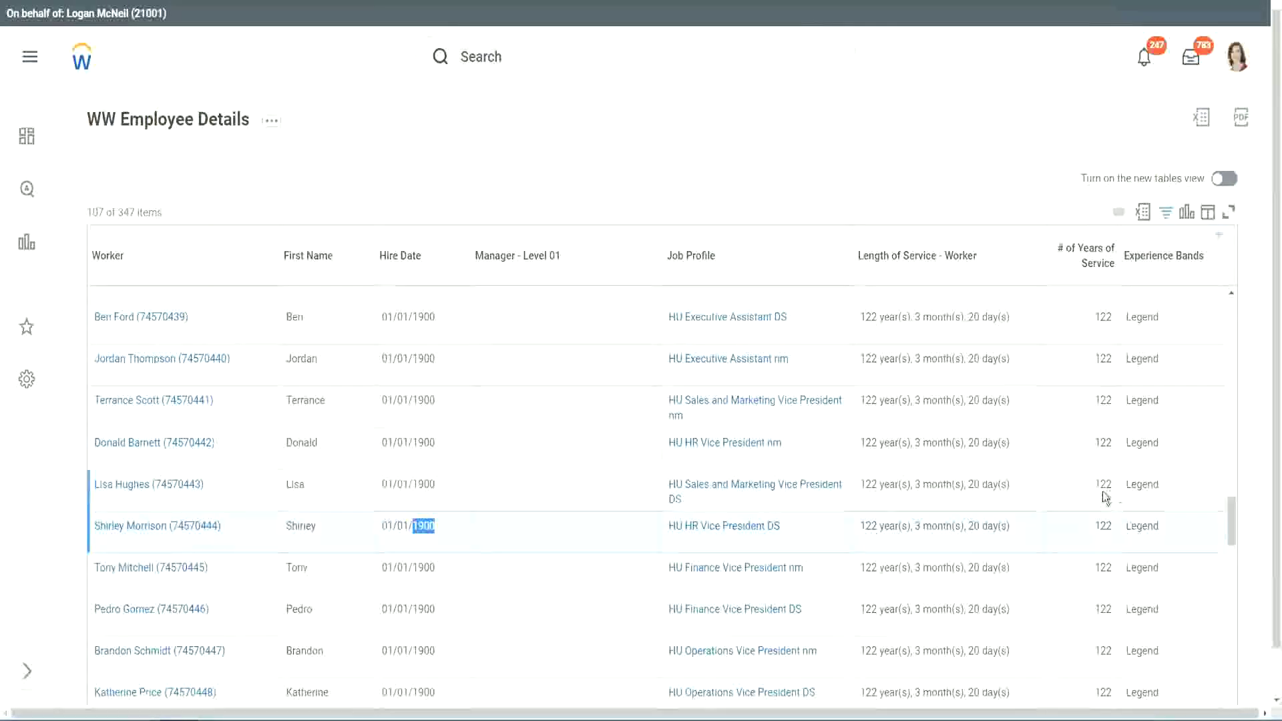
scroll(1102, 499, "down", 2)
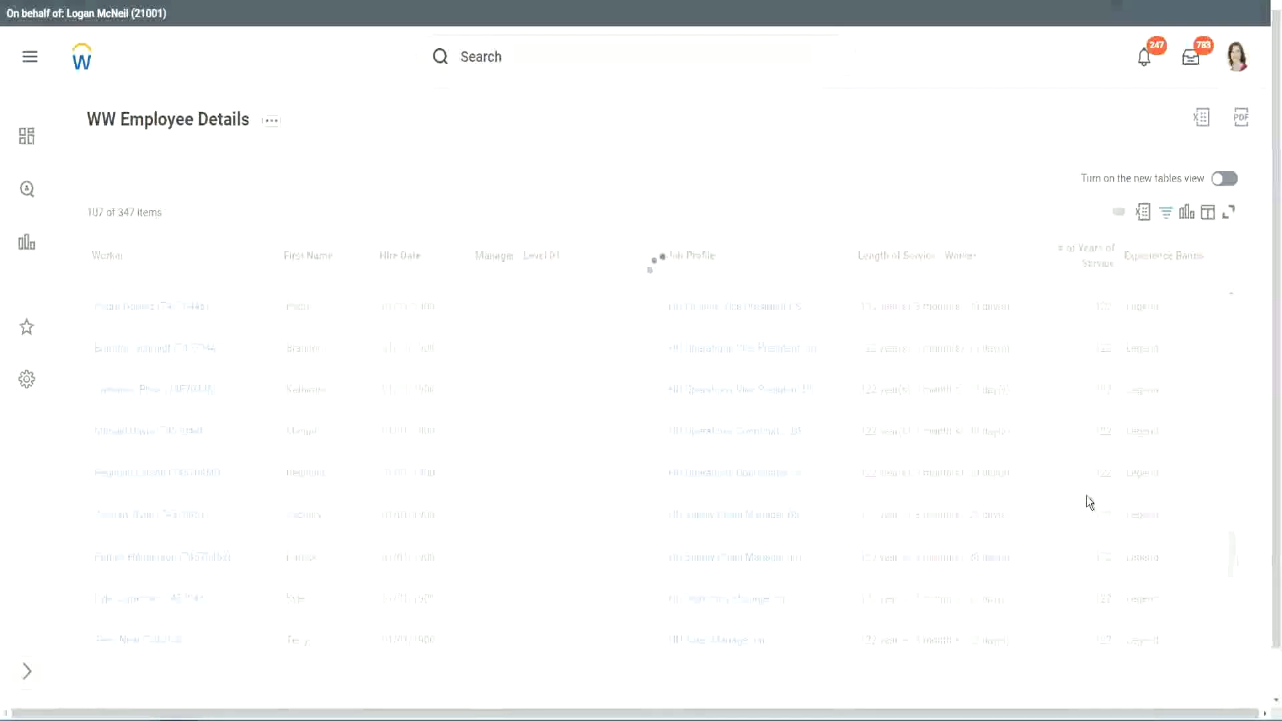
scroll(1087, 495, "down", 10)
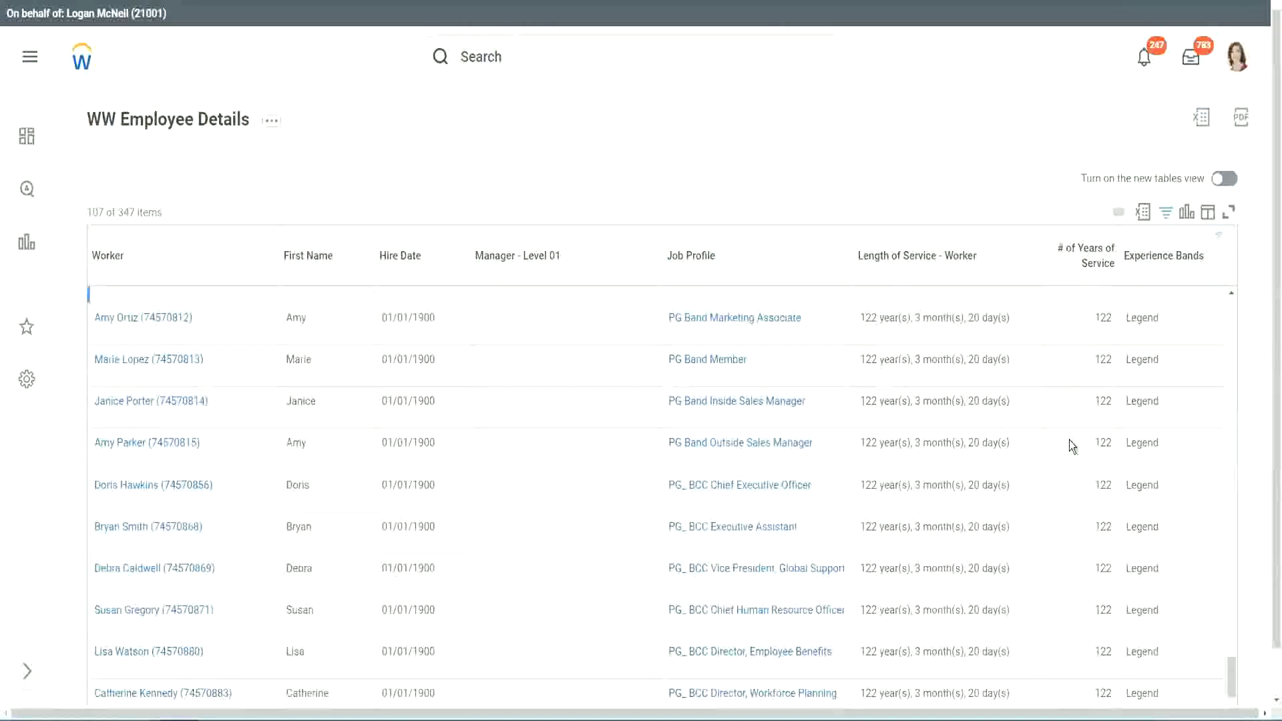
scroll(1068, 439, "down", 3)
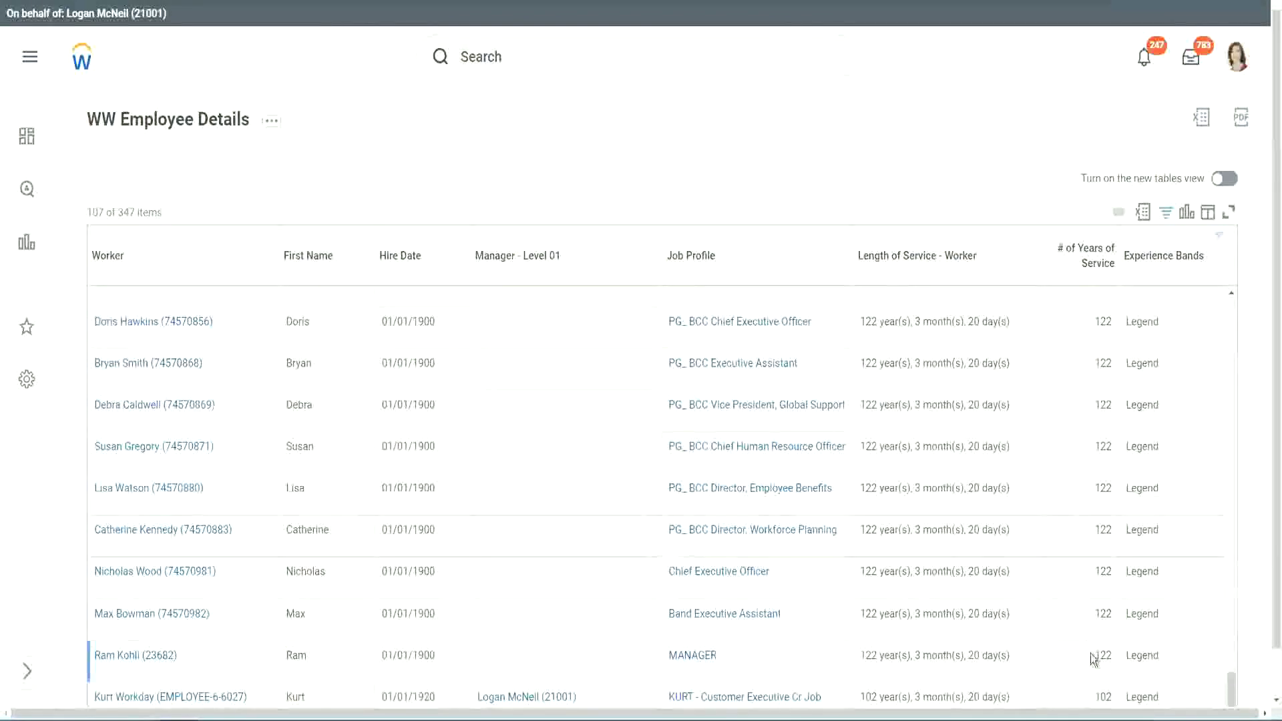
double_click(1102, 694)
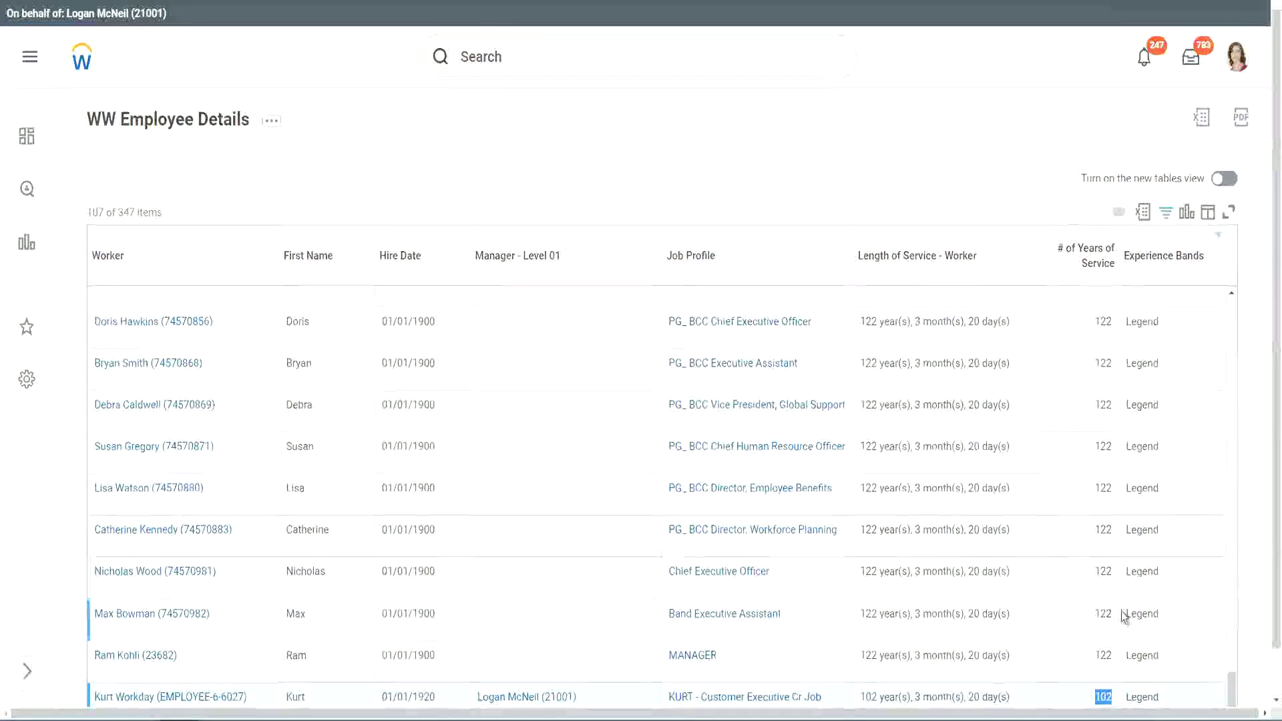
Step: Compare the years of service with the Legend band in the final worker rows of the filtered report
left_click_drag(1103, 571, 1113, 571)
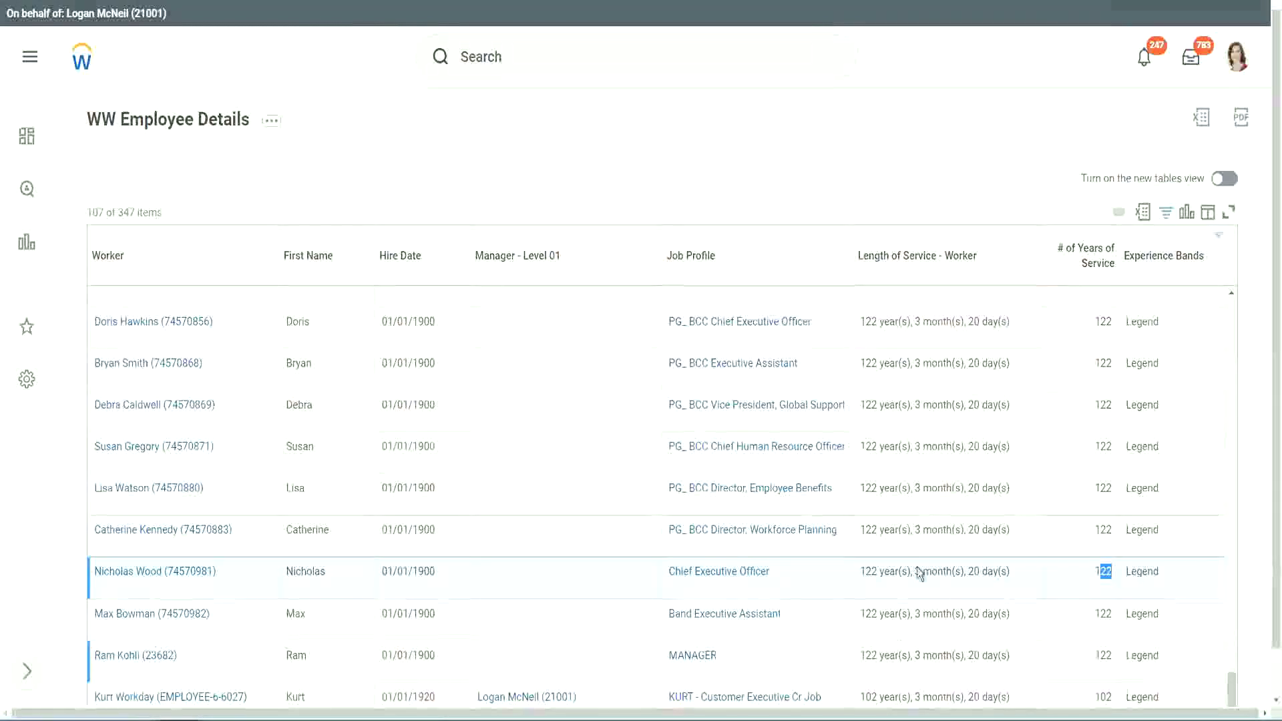
left_click(1076, 531)
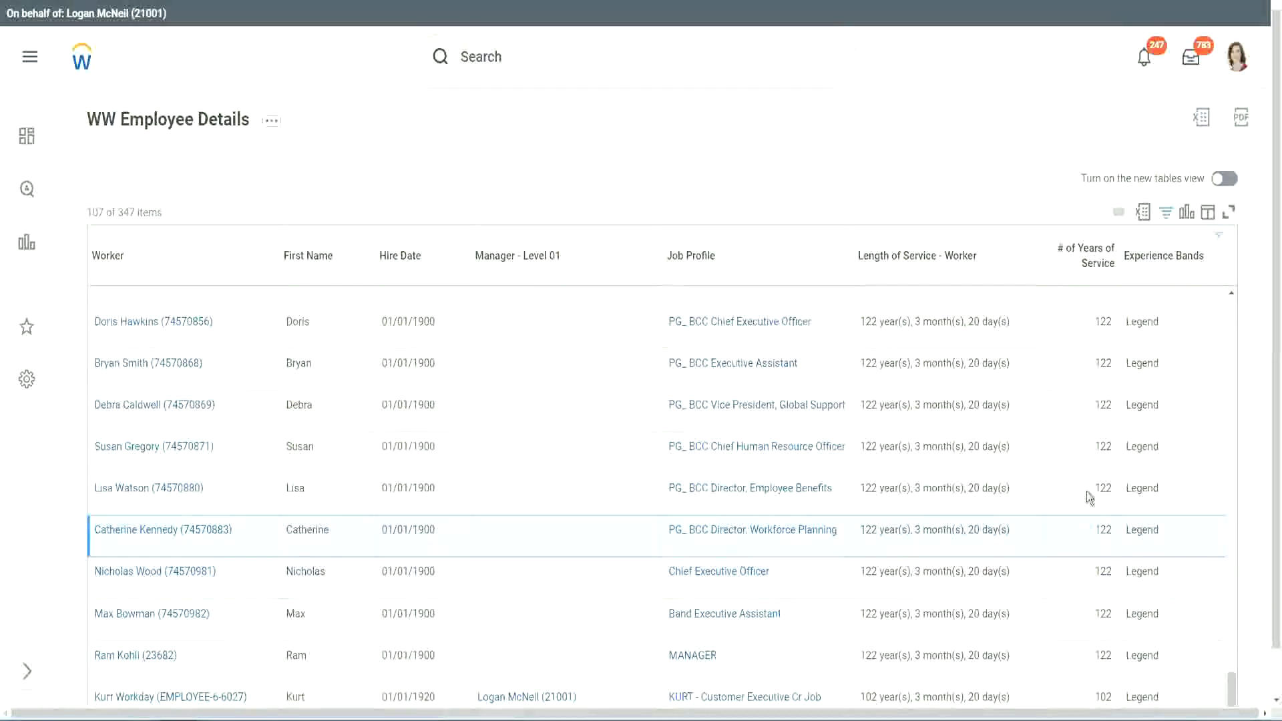
left_click(1074, 360)
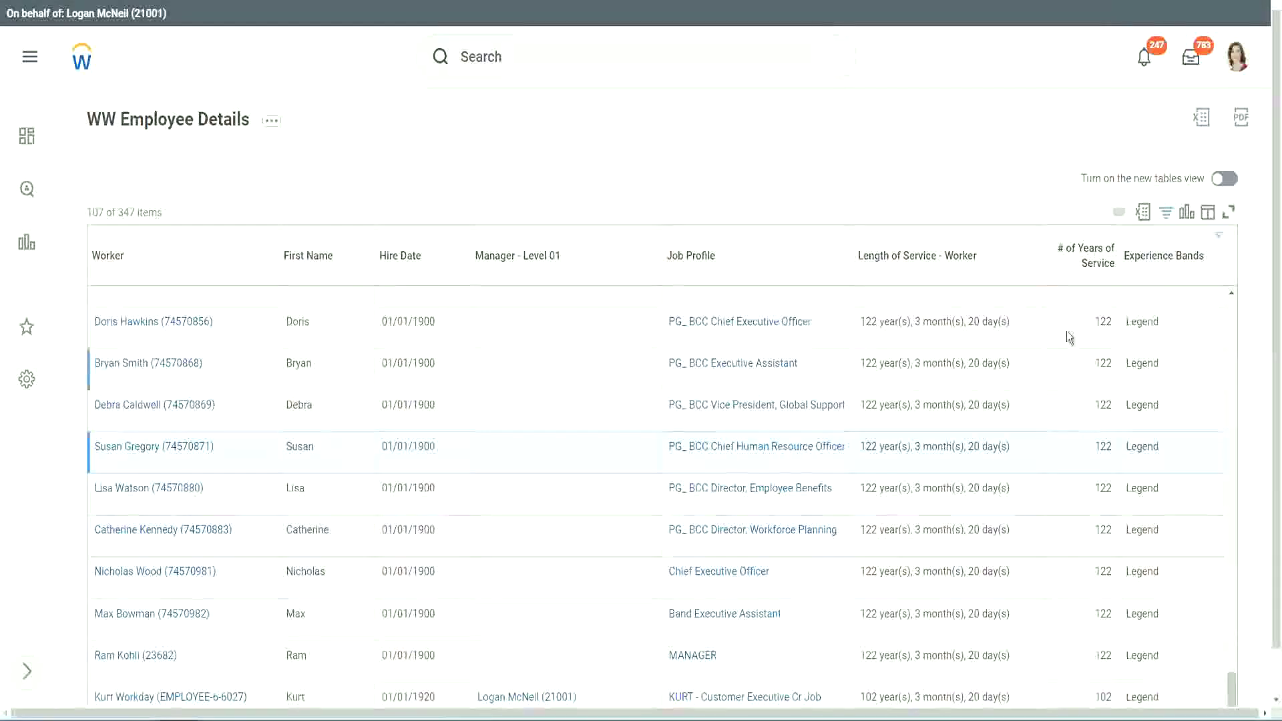
Step: Change the Experience Bands filter value to Experienced and apply it with the contains condition
left_click(1172, 262)
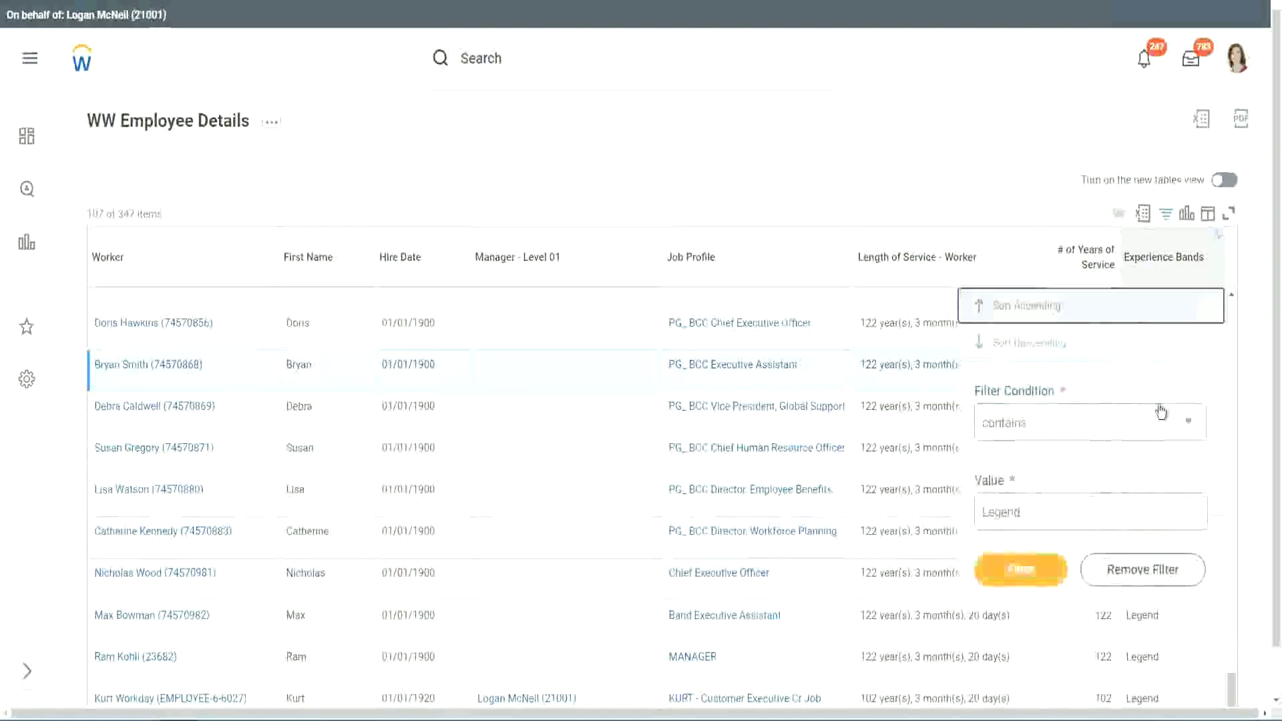
left_click(1049, 511)
key("ctrl+a")
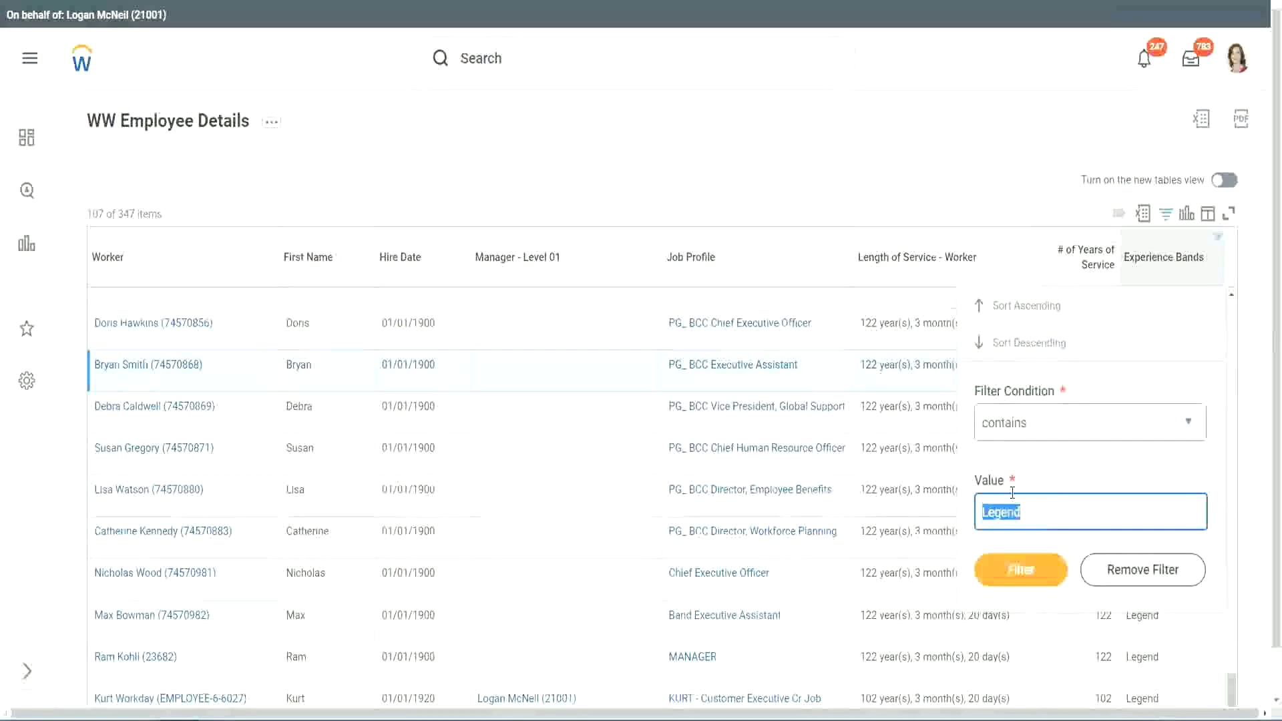
type("Ex")
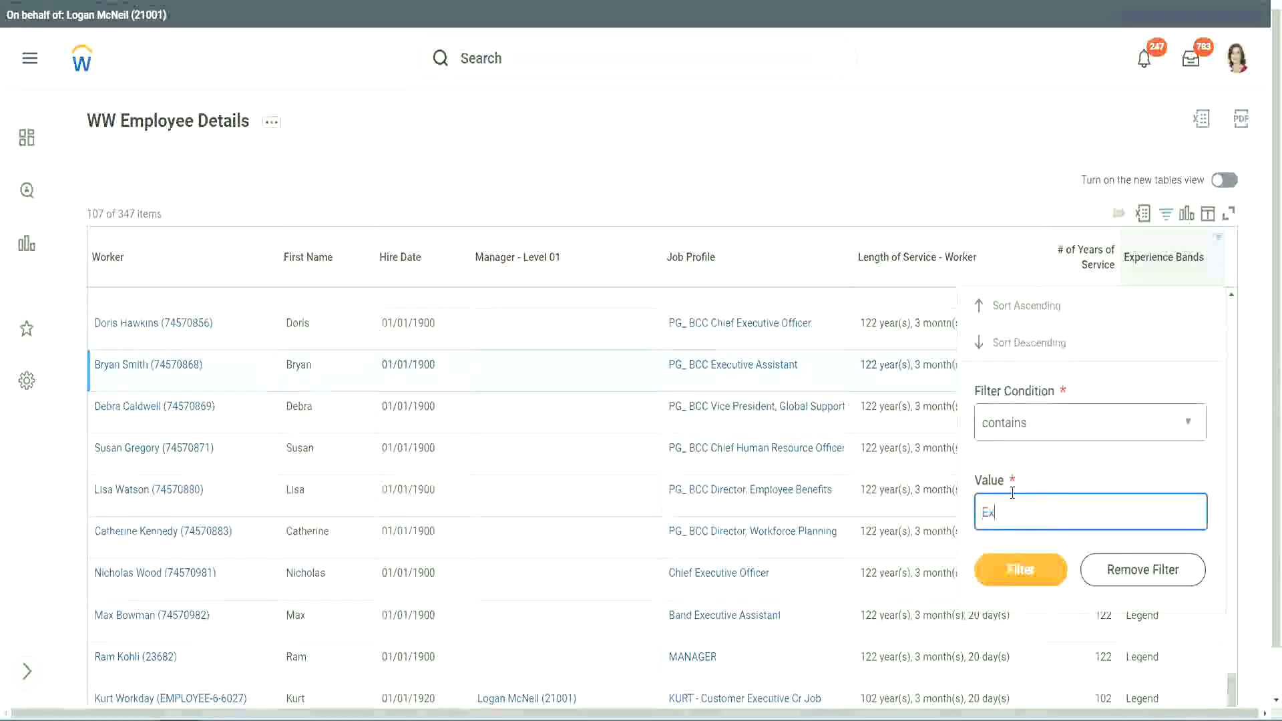
type("per")
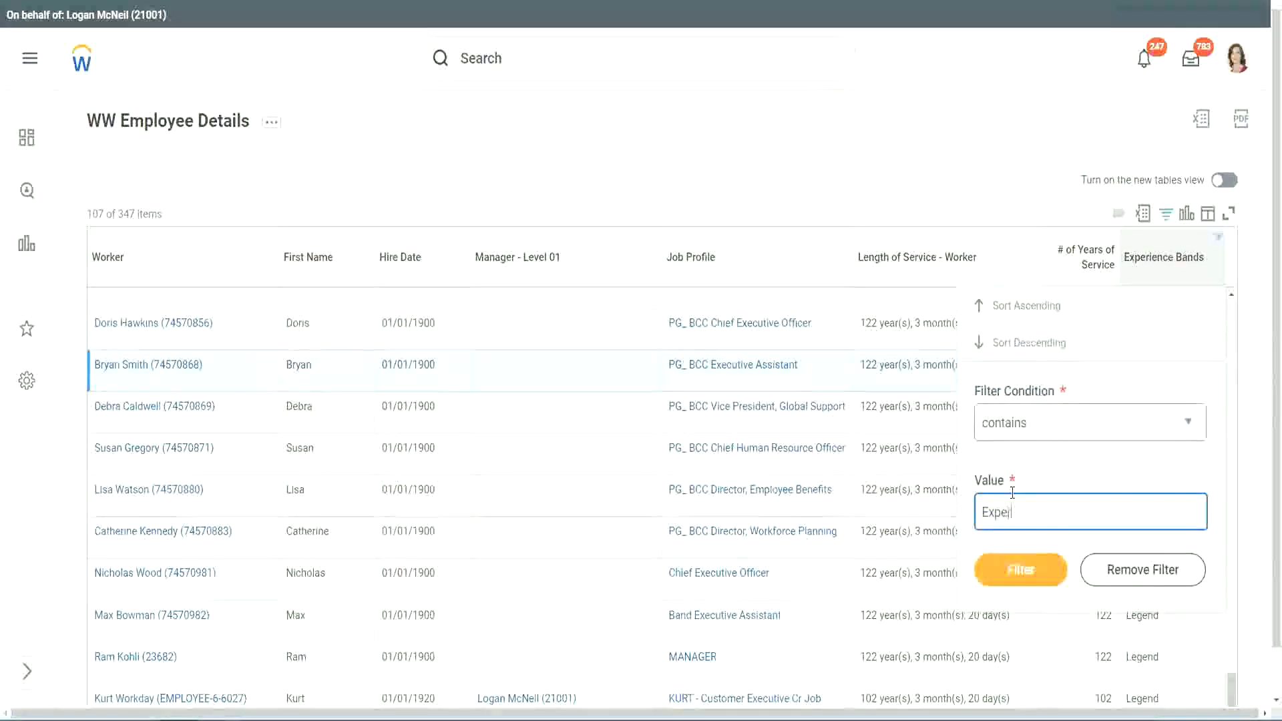
type("ienced")
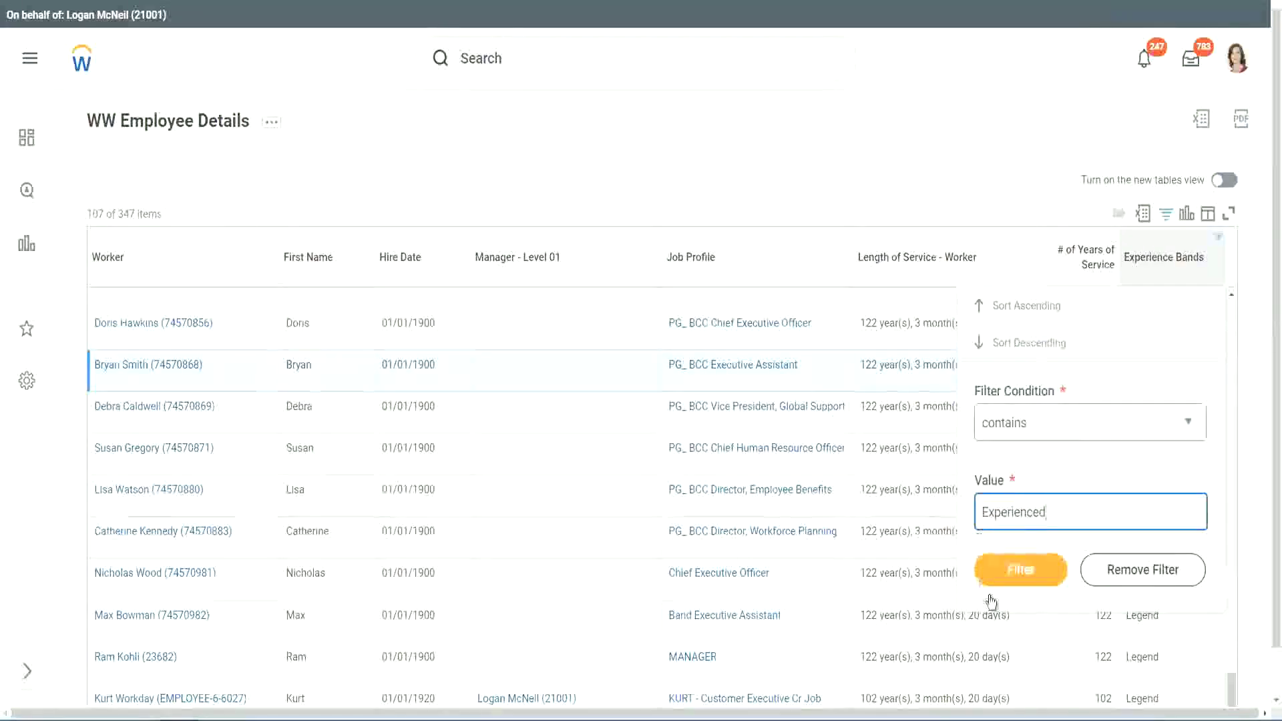
left_click(1021, 569)
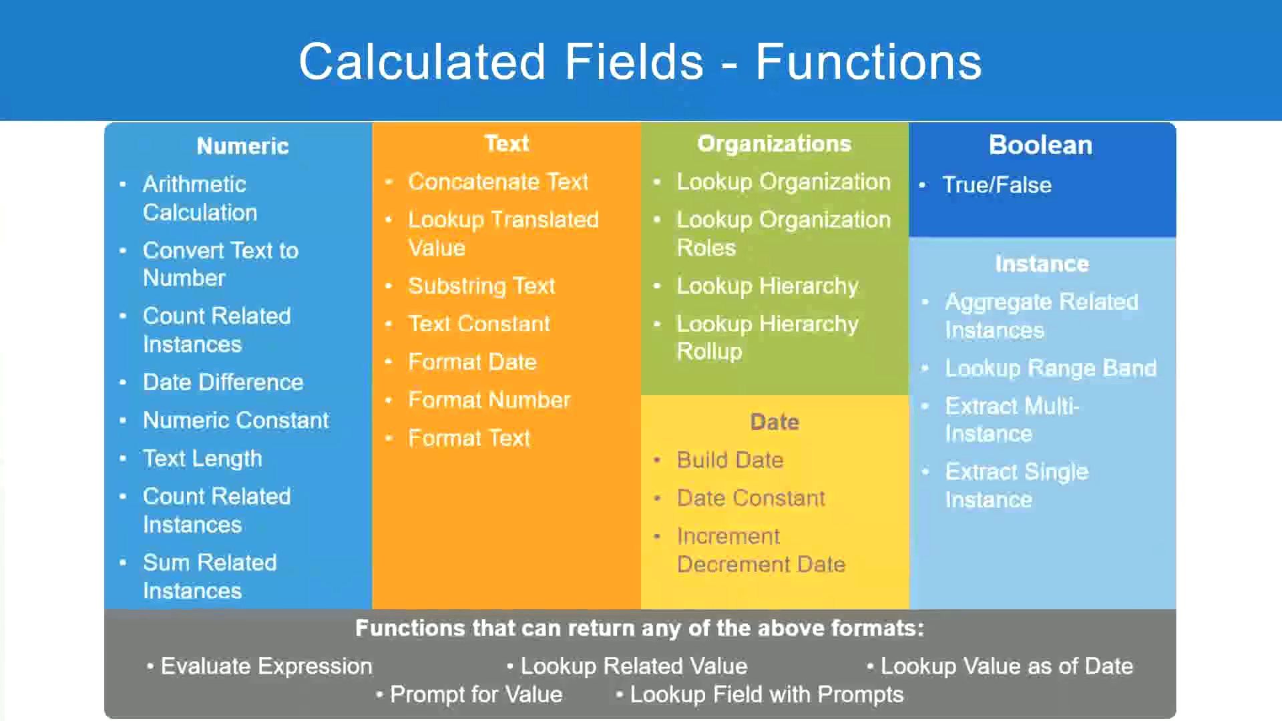
Step: Switch to the Notepad++ notes, check the year range defined for the Experienced band, and return to the Workday report
key("alt+Tab")
left_click(94, 164)
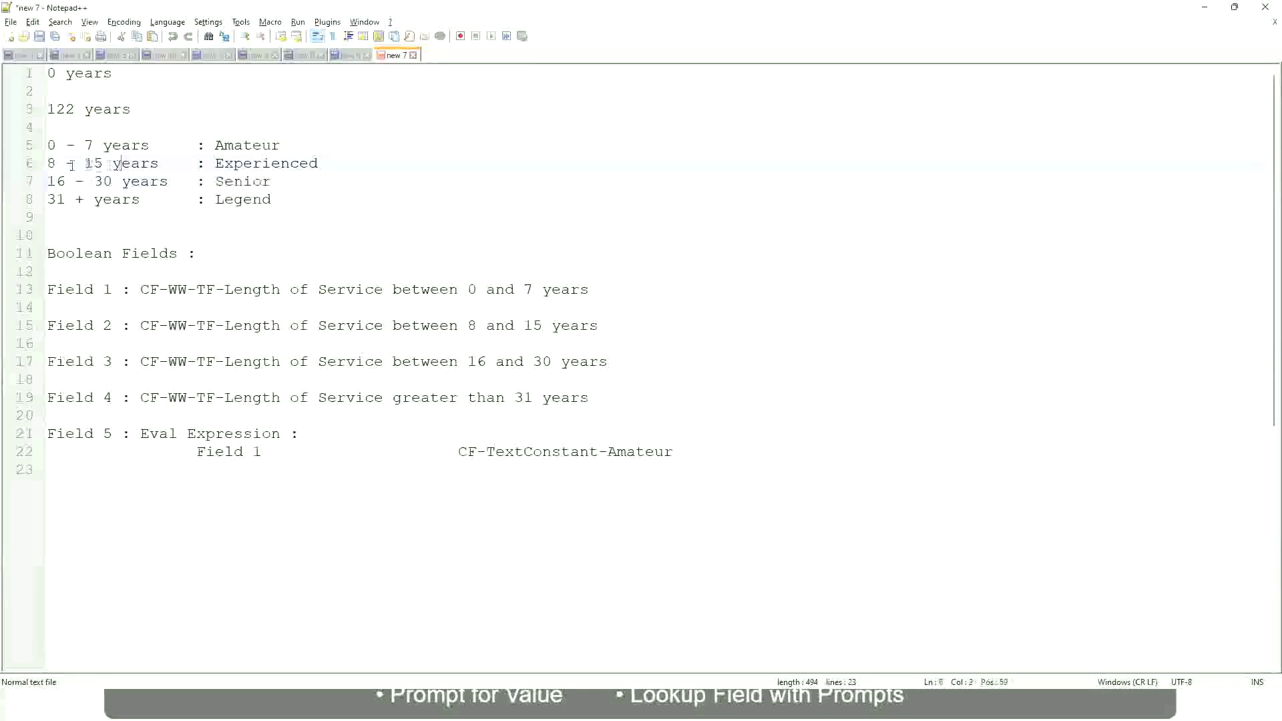
left_click(148, 164)
key("alt+Tab")
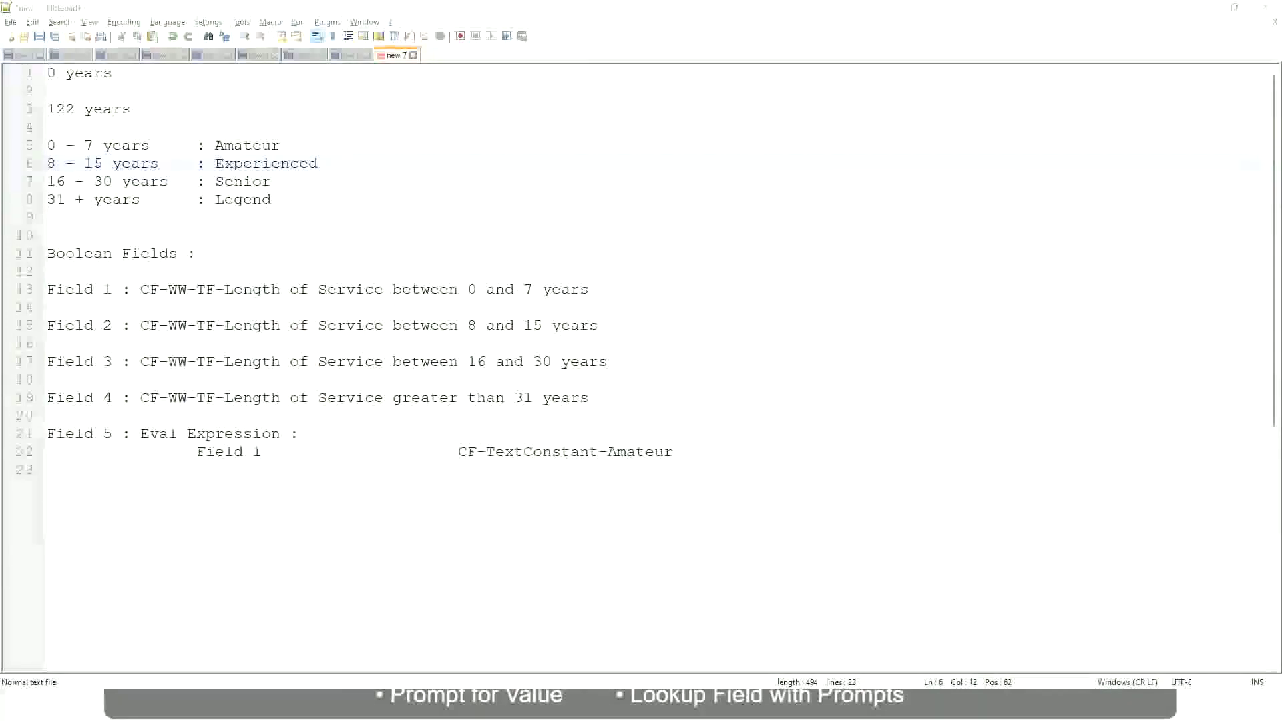
Step: Check the years of service of the workers in the Experienced band against its defined range, down through the report rows
scroll(1108, 491, "down", 3)
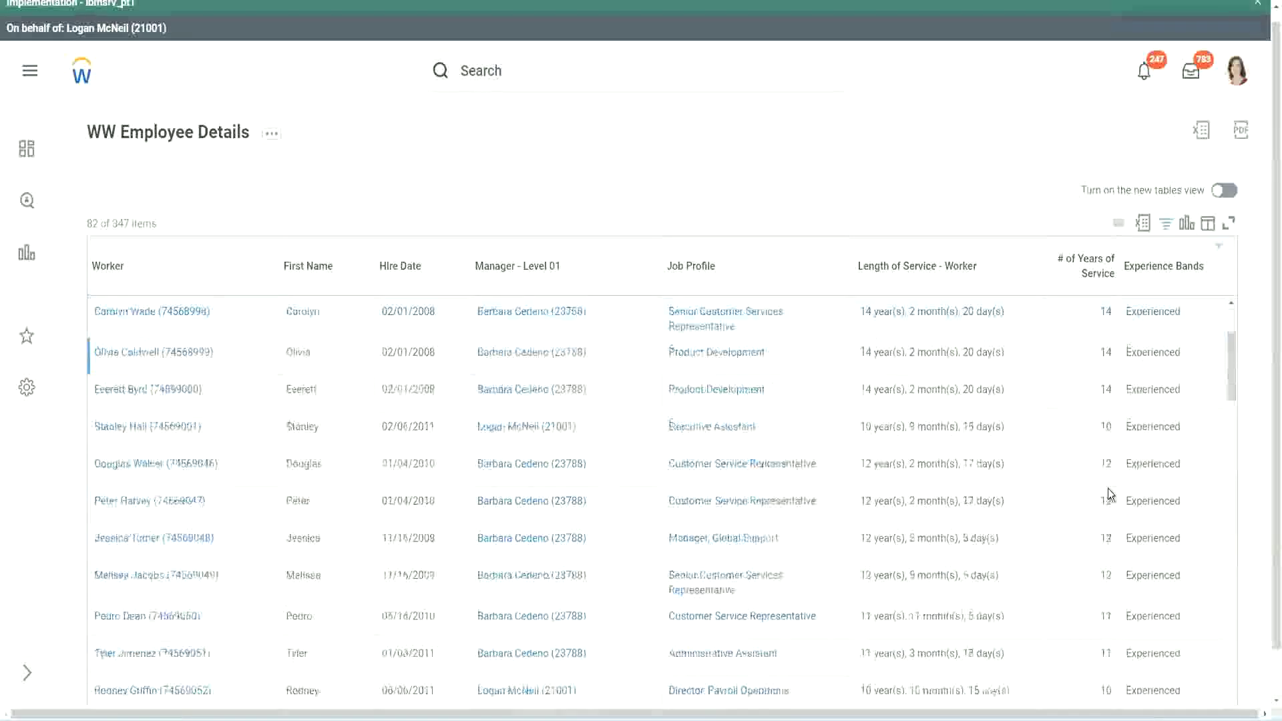
scroll(1108, 487, "down", 2)
double_click(1103, 352)
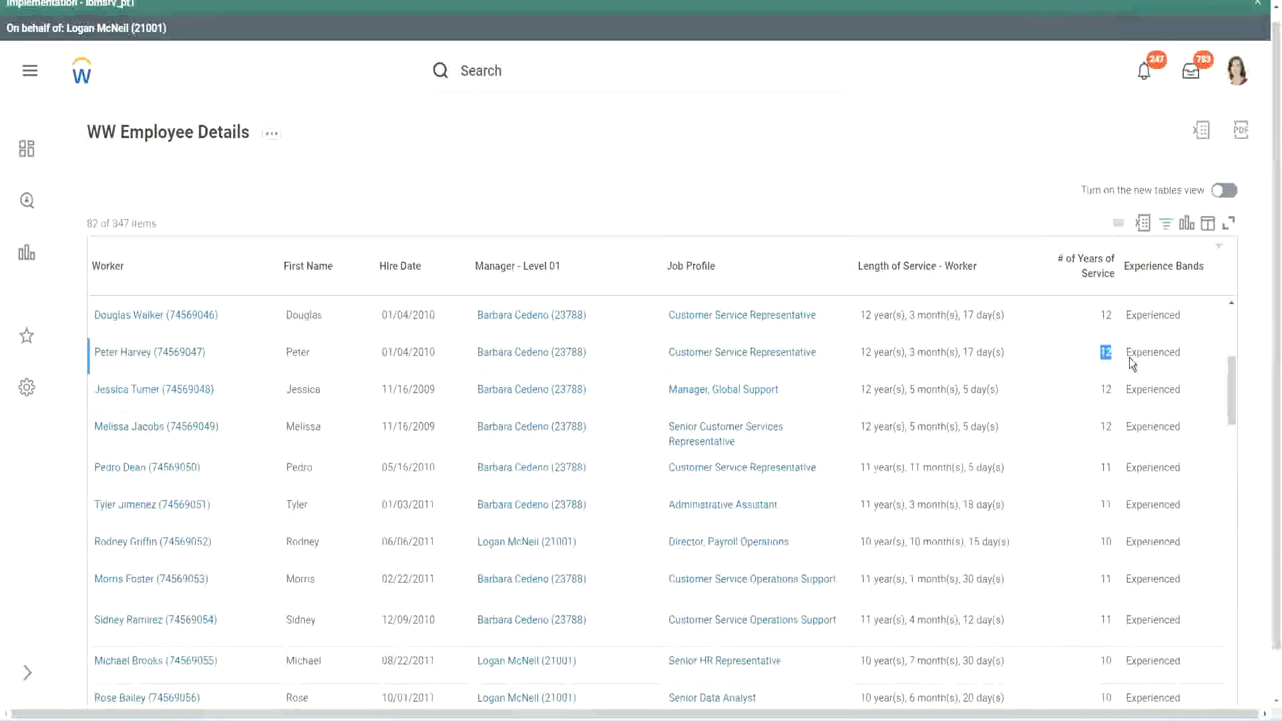
double_click(1138, 352)
scroll(1108, 495, "down", 2)
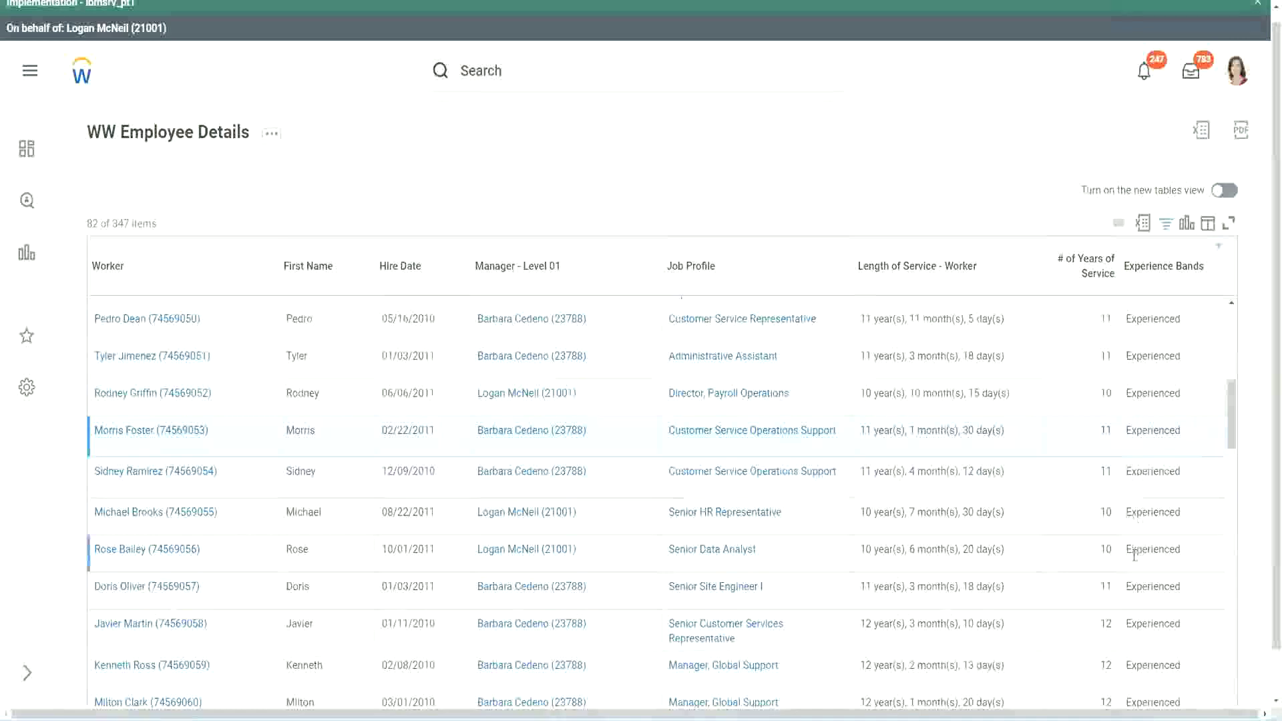
scroll(1133, 554, "down", 5)
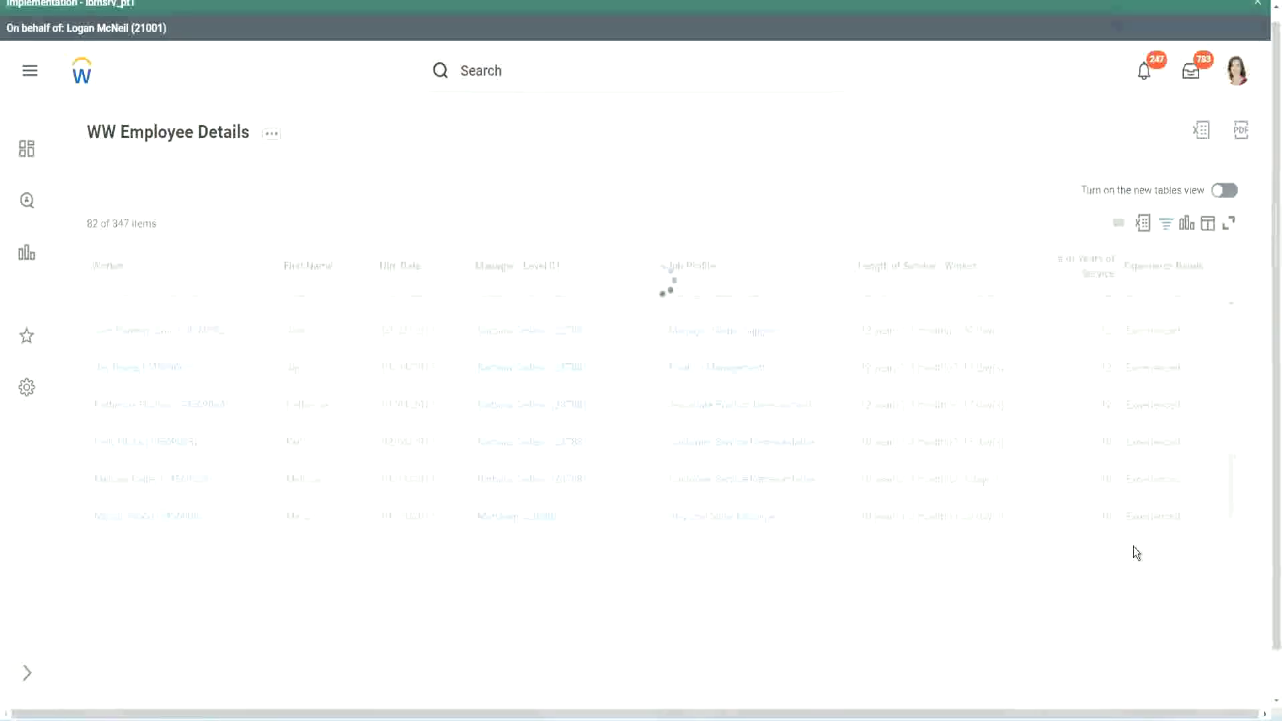